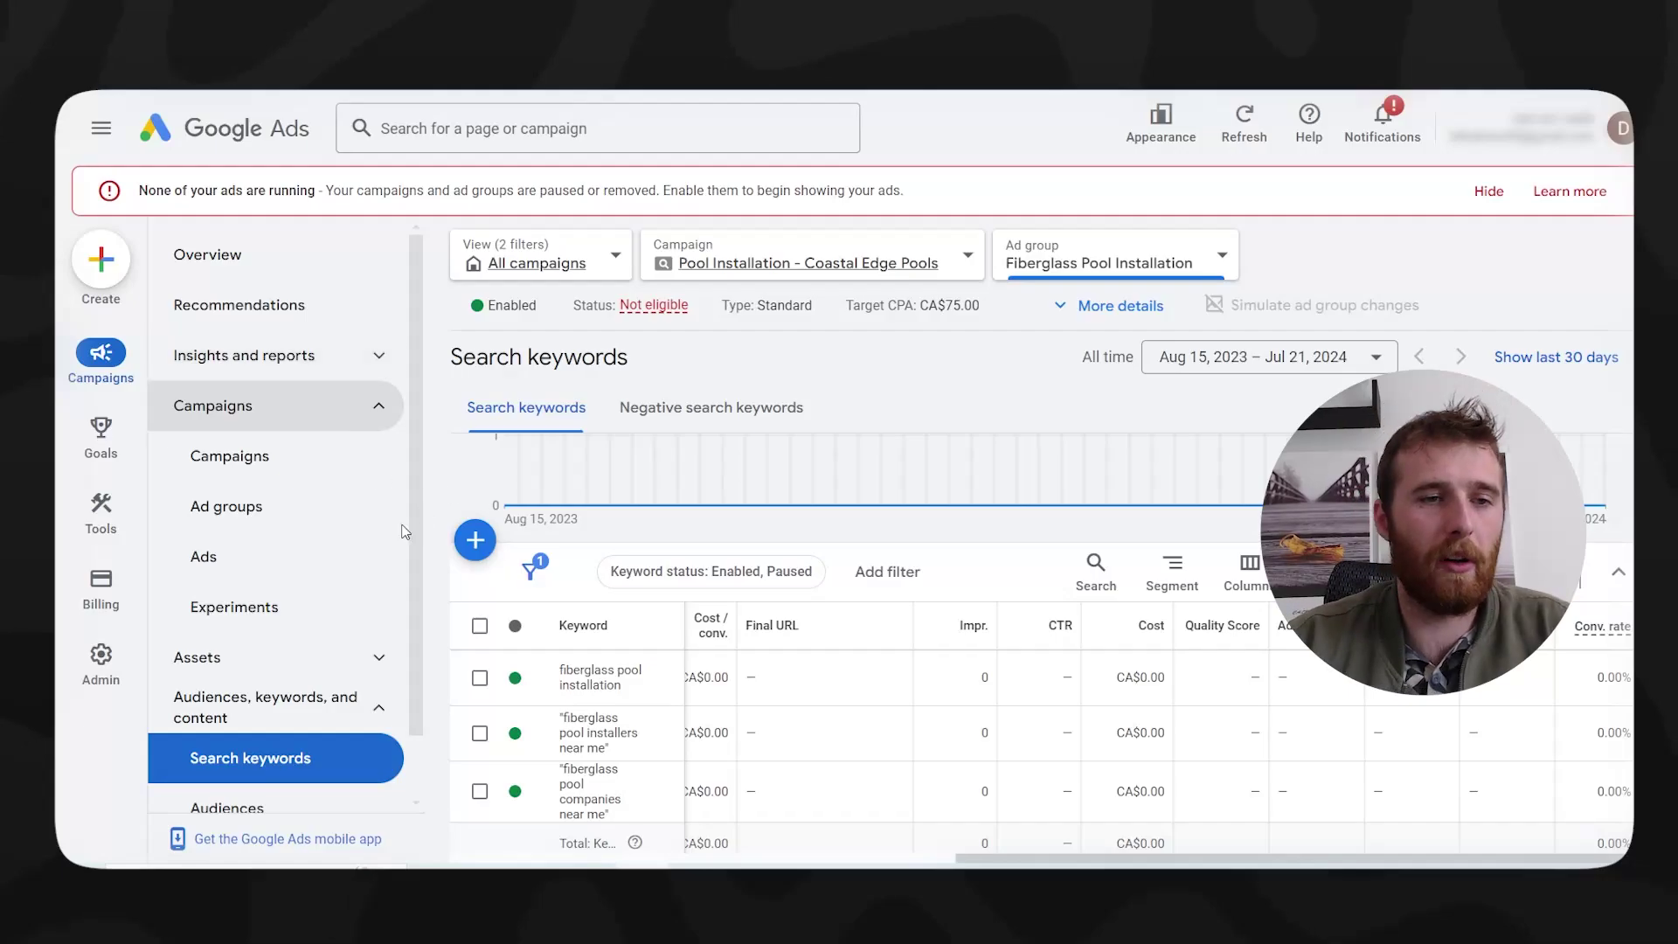
- Switch the Fiberglass Pool Installation ad group to its Ads list and scroll through the ads
click(237, 566)
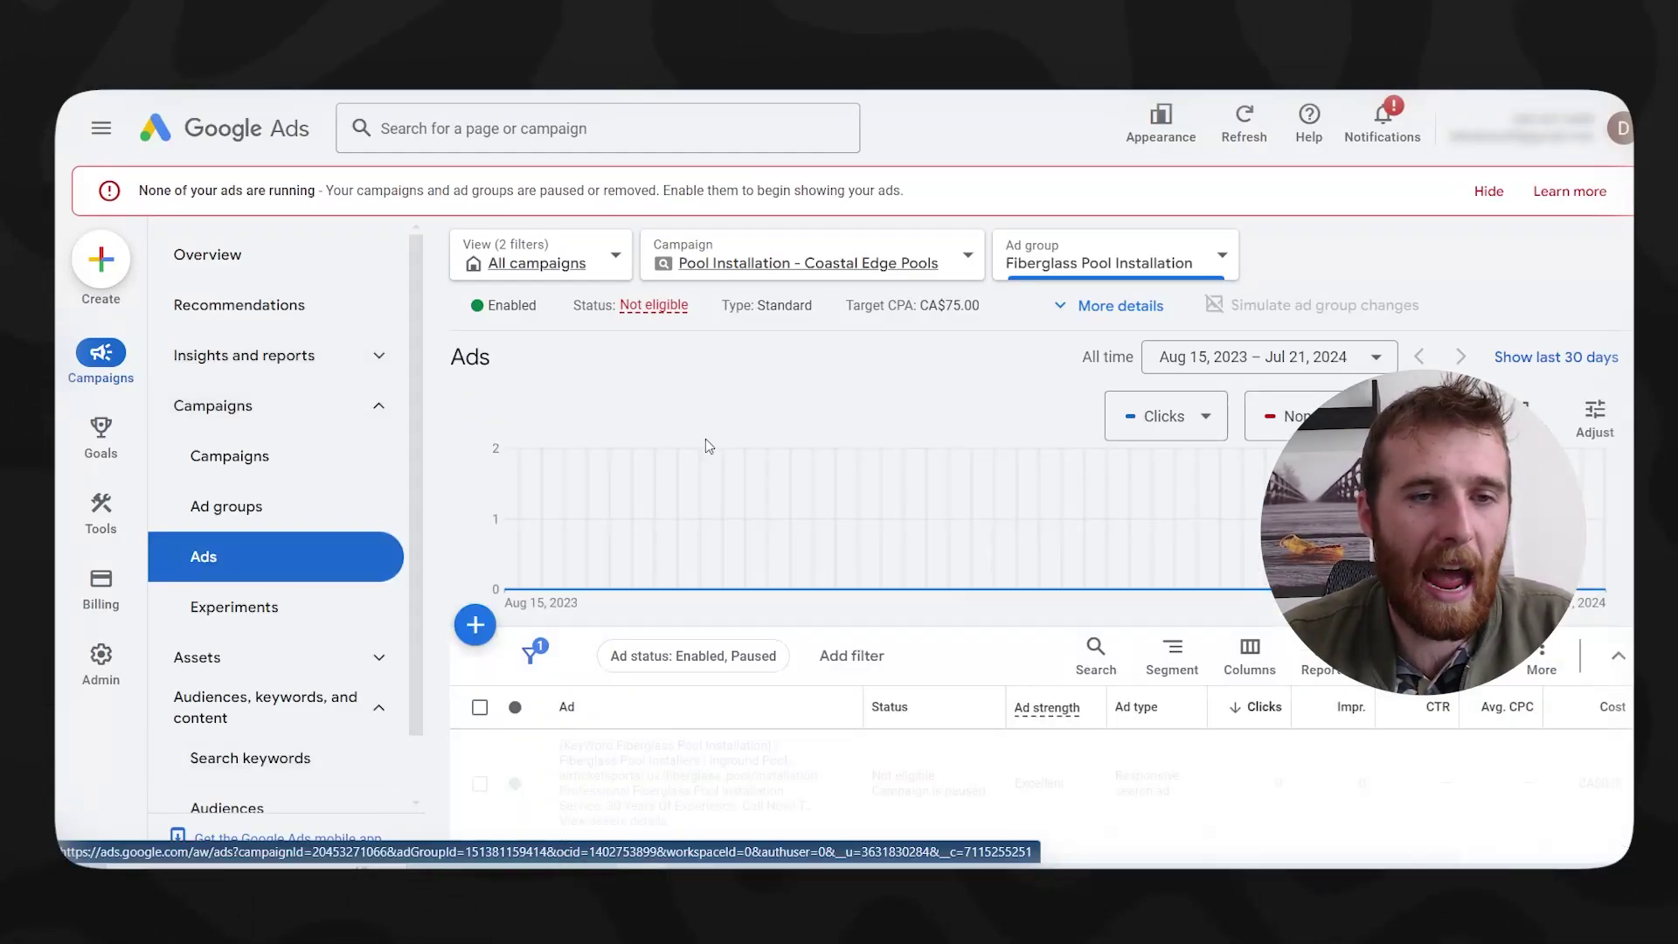
scroll(846, 668, down, 3)
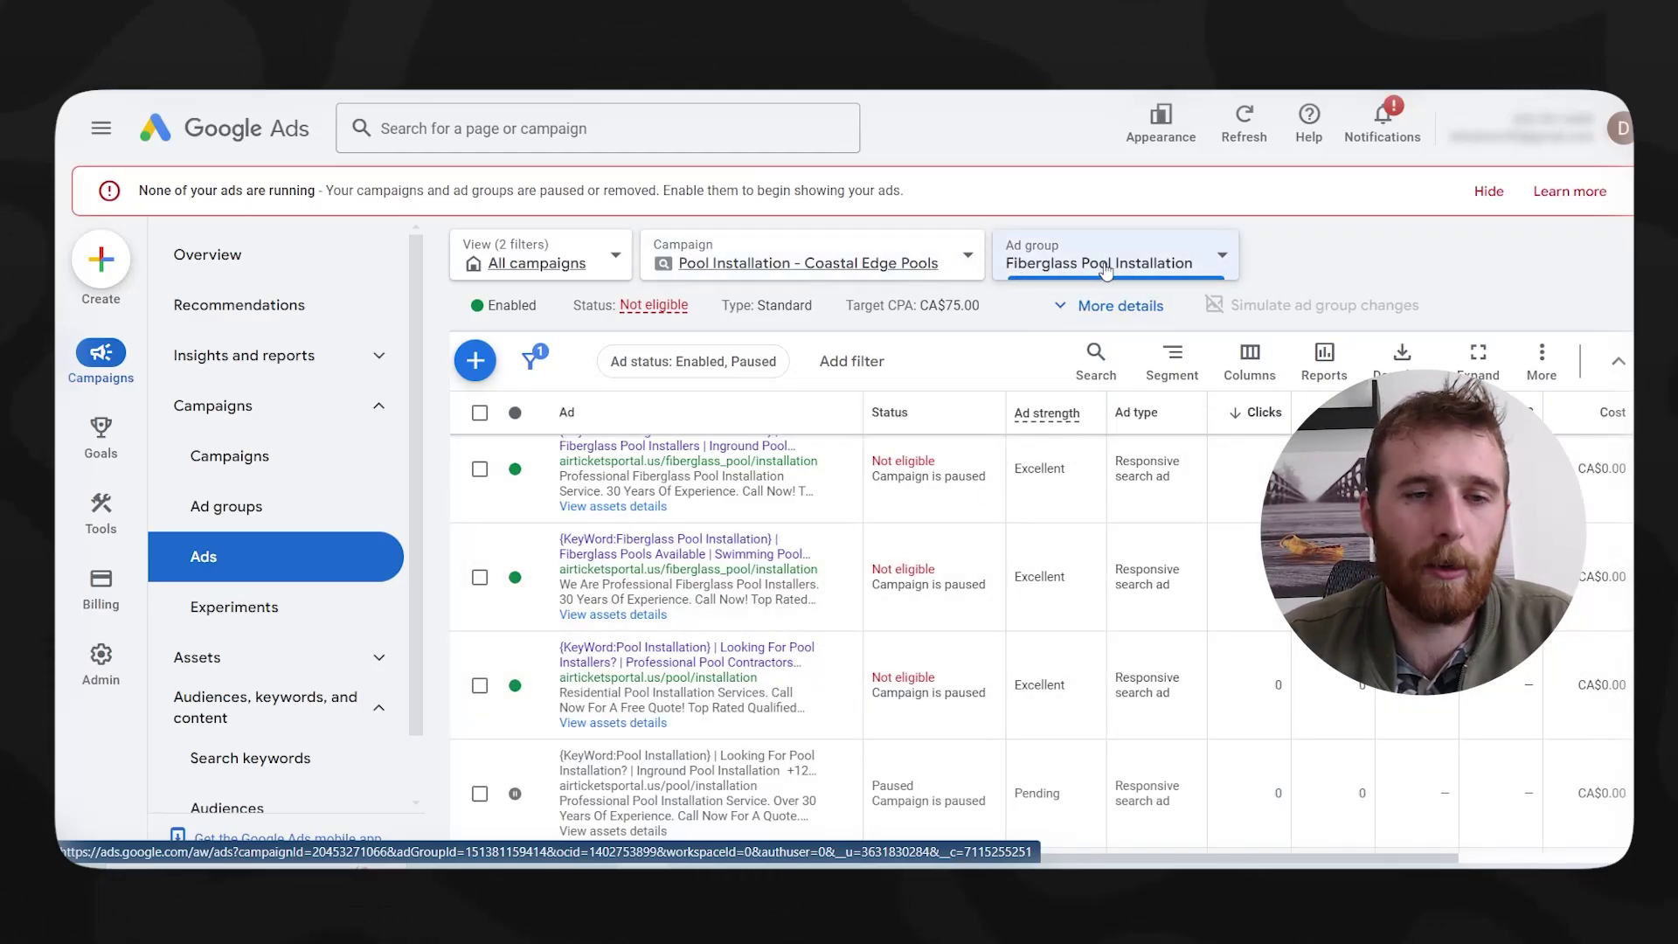
scroll(863, 542, up, 1)
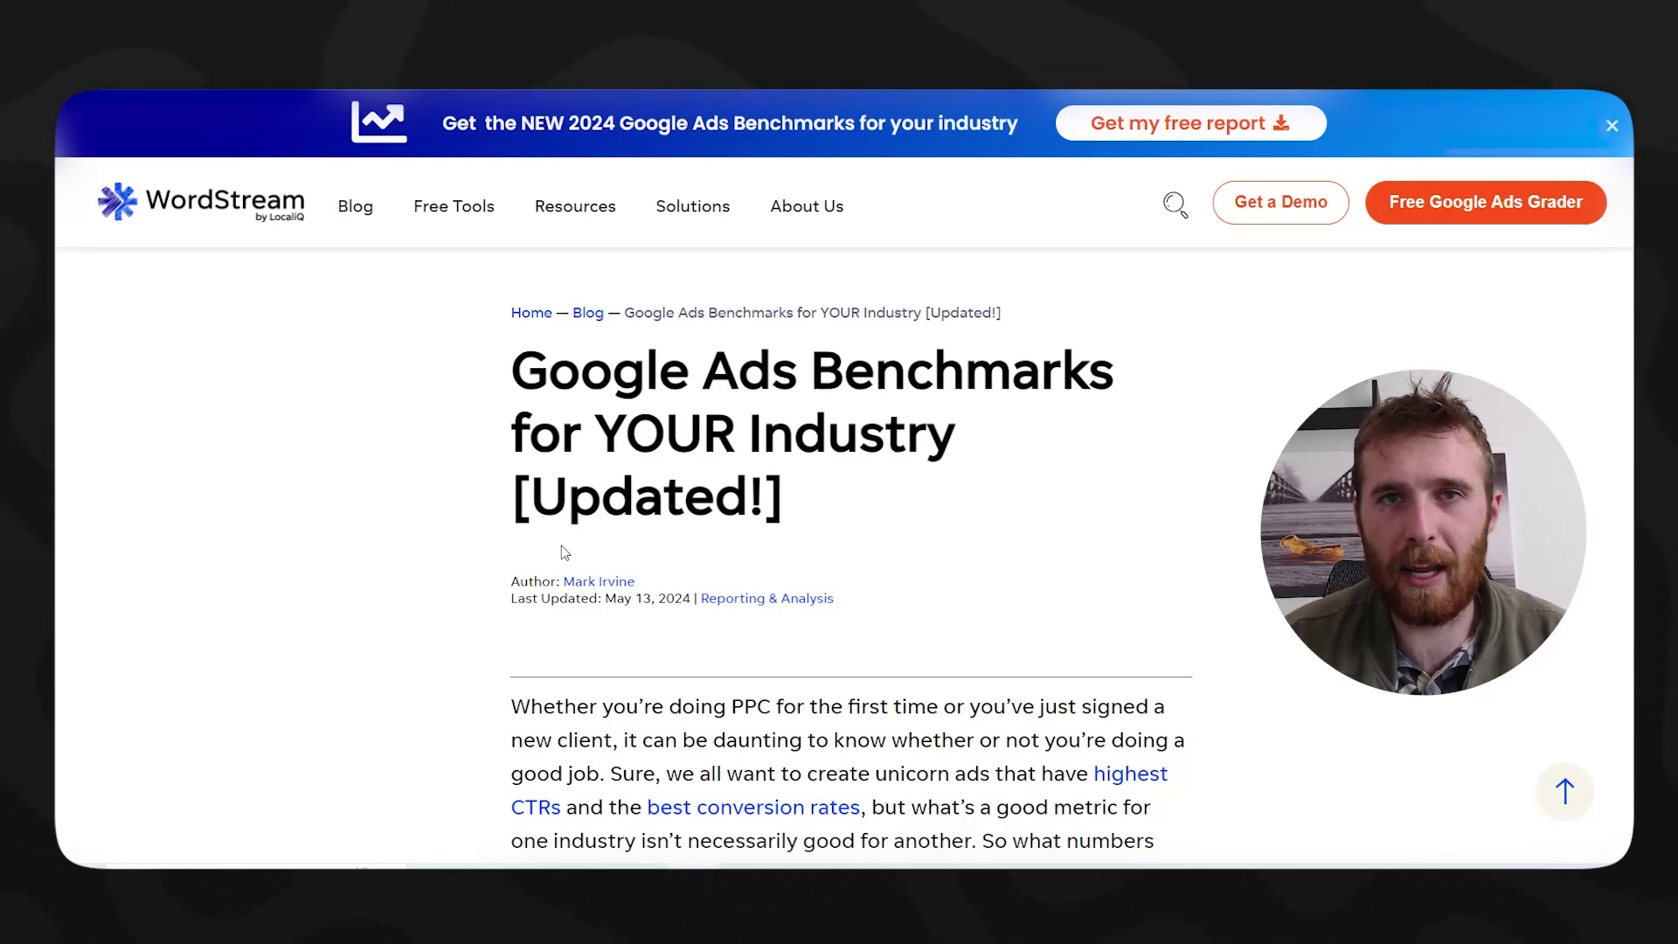
- Scroll the WordStream benchmarks article down to the Average Click Through Rate by industry chart
scroll(1166, 503, down, 6)
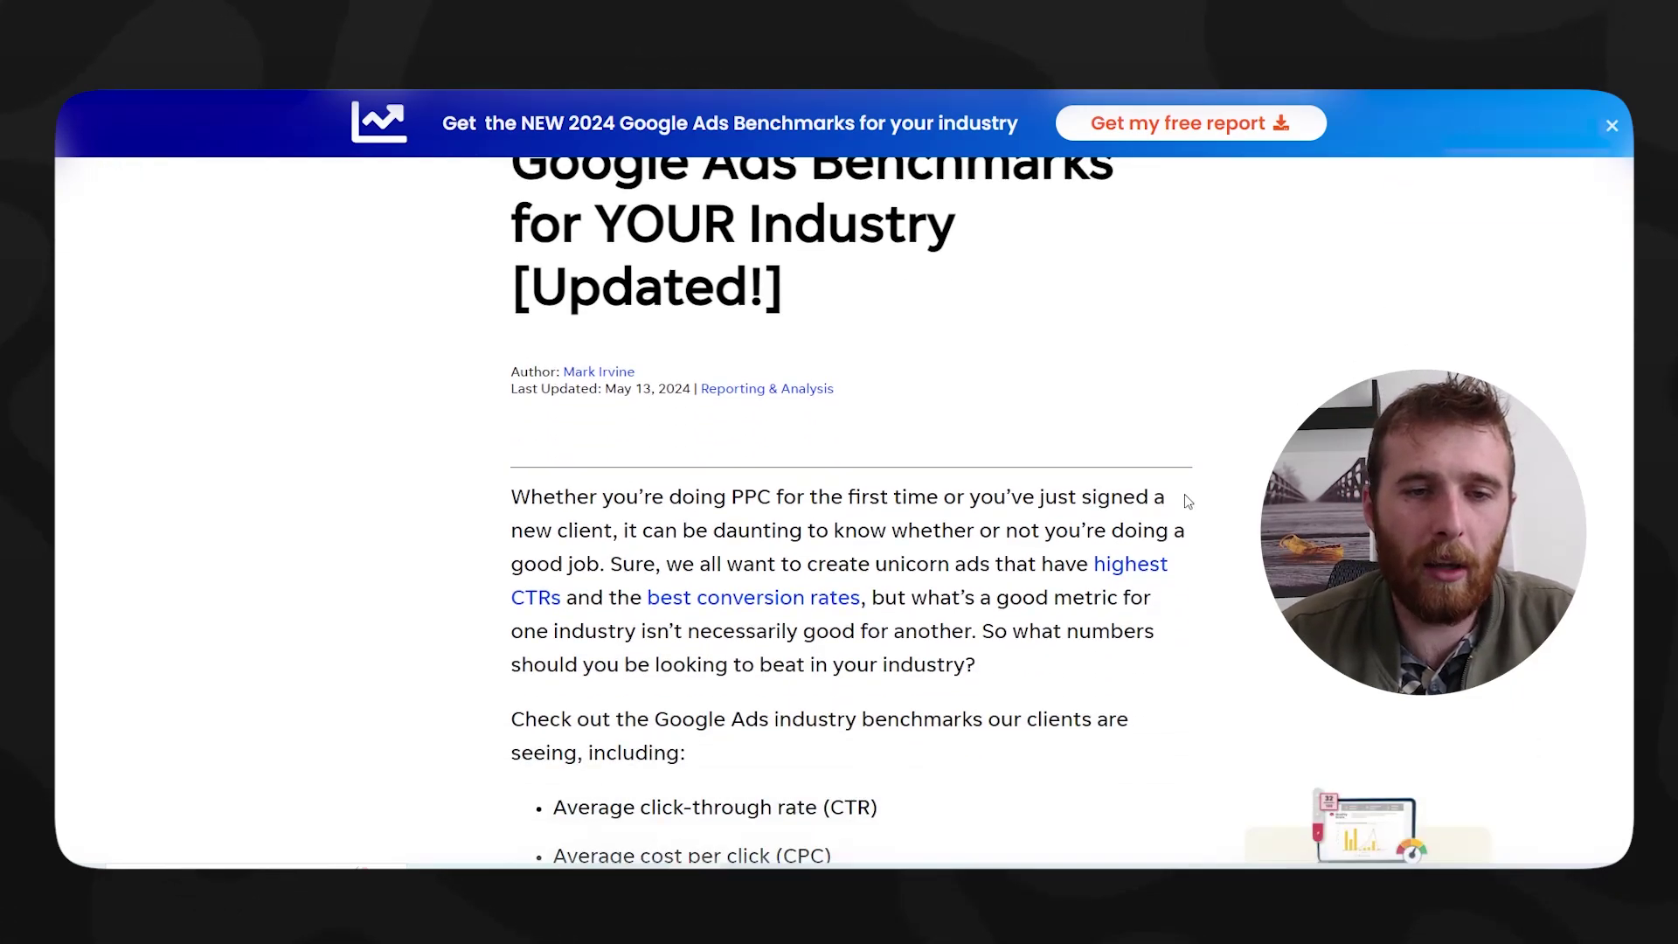
scroll(980, 517, down, 1)
scroll(1034, 472, down, 10)
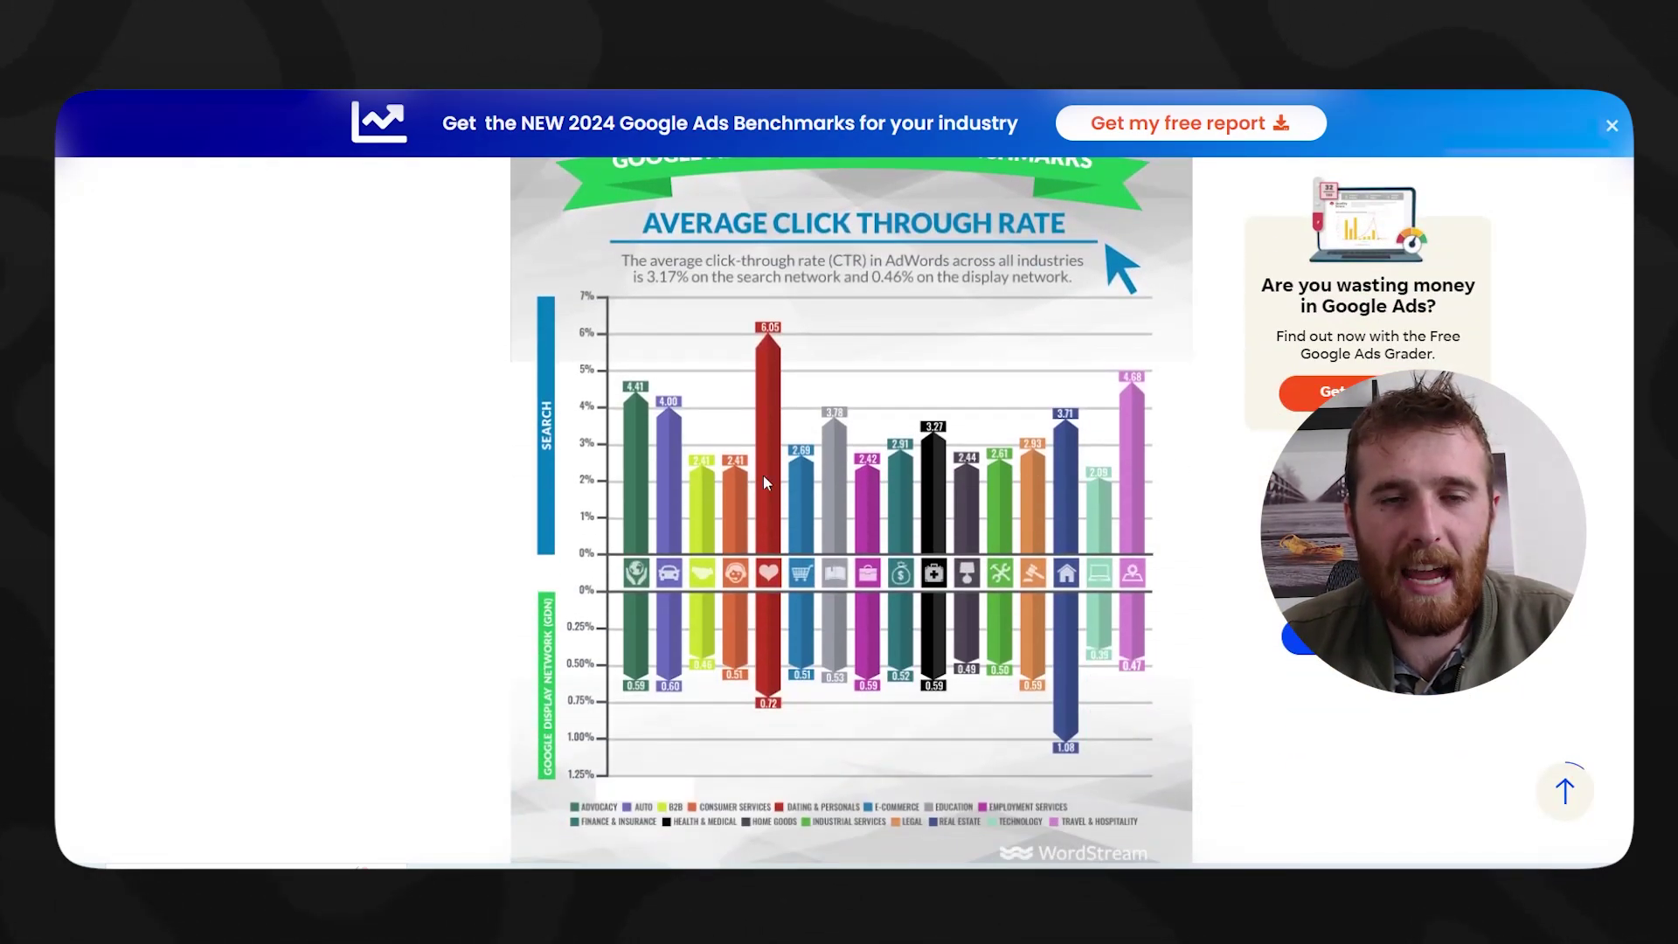
scroll(763, 481, up, 1)
scroll(621, 693, down, 2)
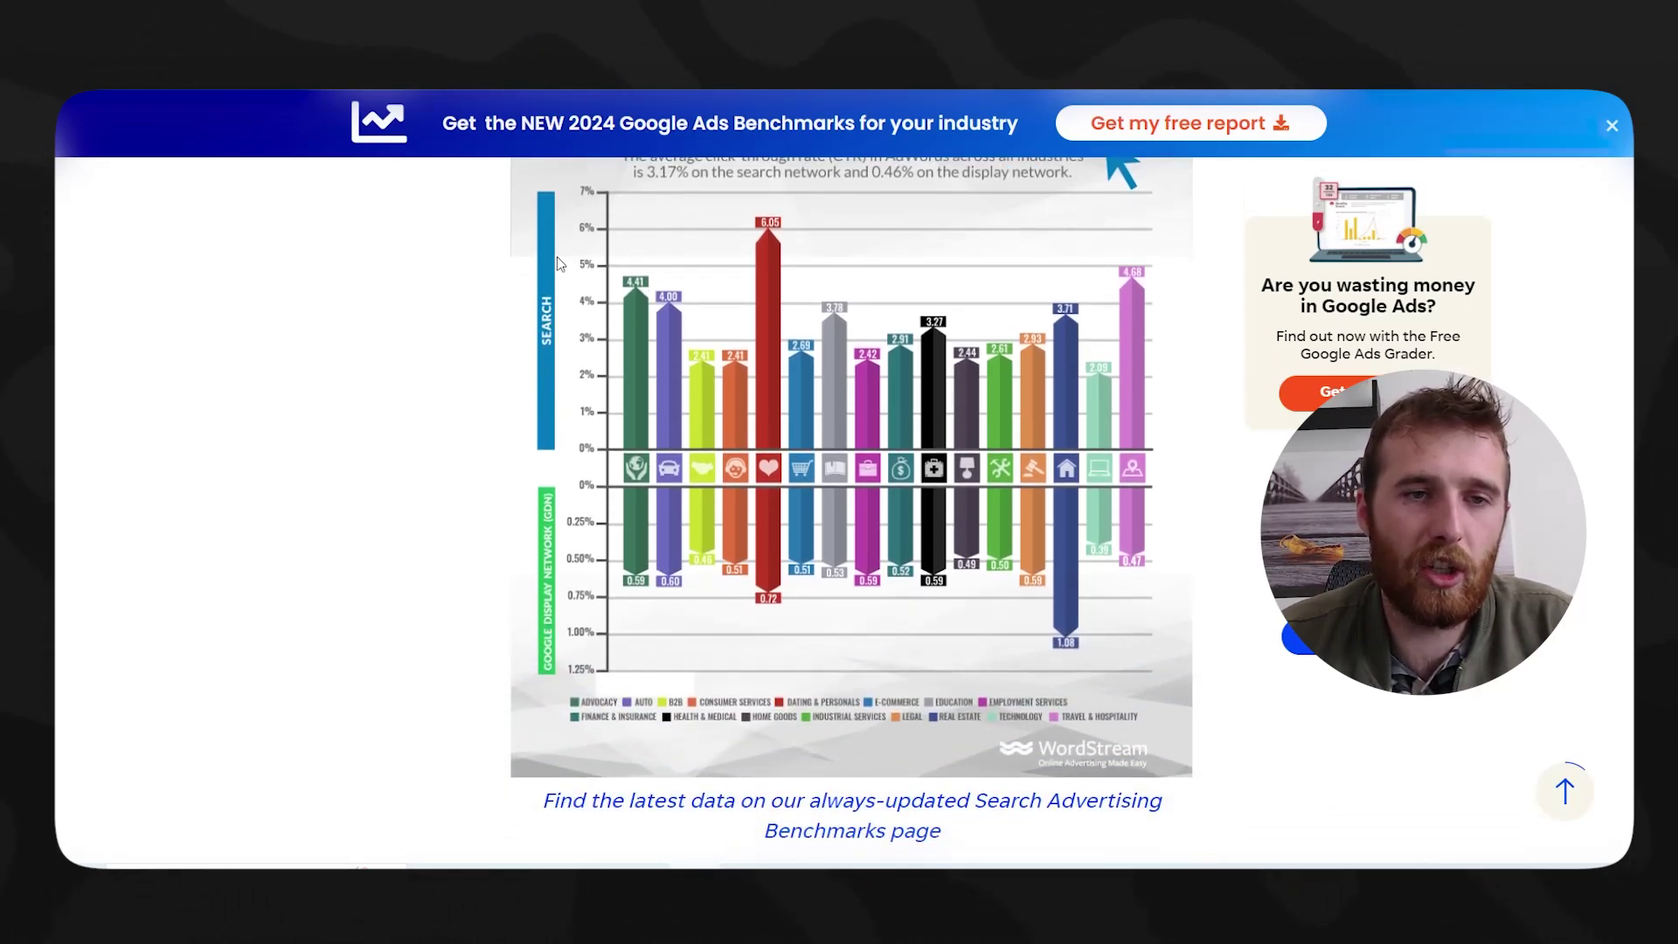
scroll(578, 387, up, 1)
scroll(559, 437, down, 1)
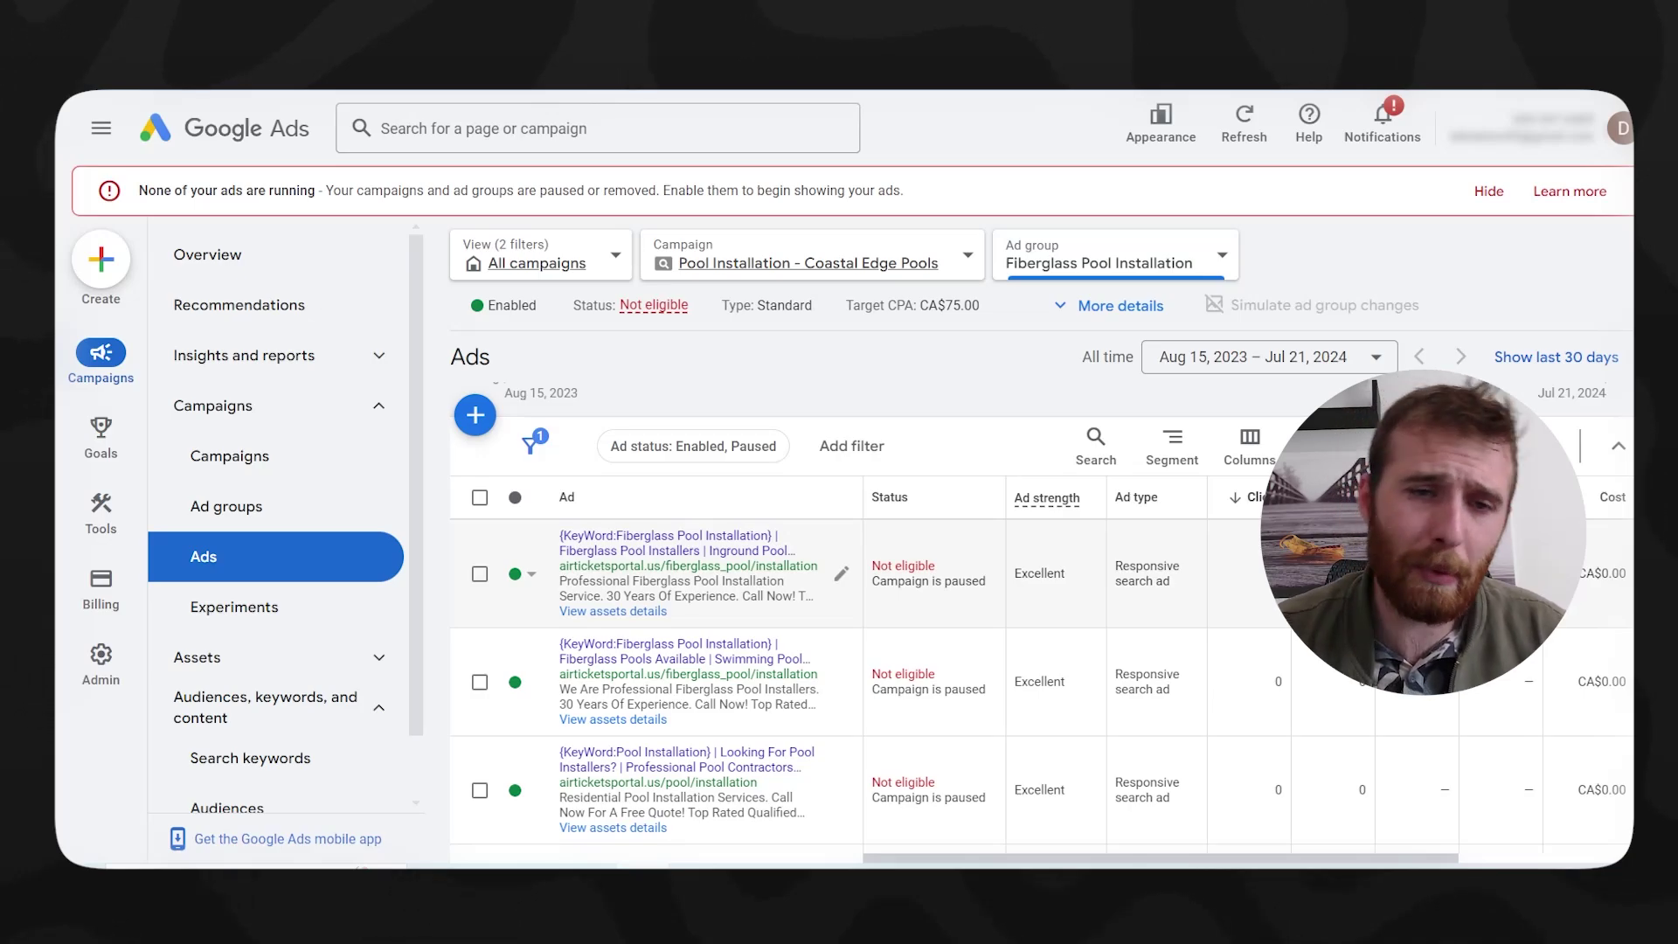
- Select the second Fiberglass Pool Installation ad and copy it through the Edit bulk-actions menu
scroll(920, 656, down, 1)
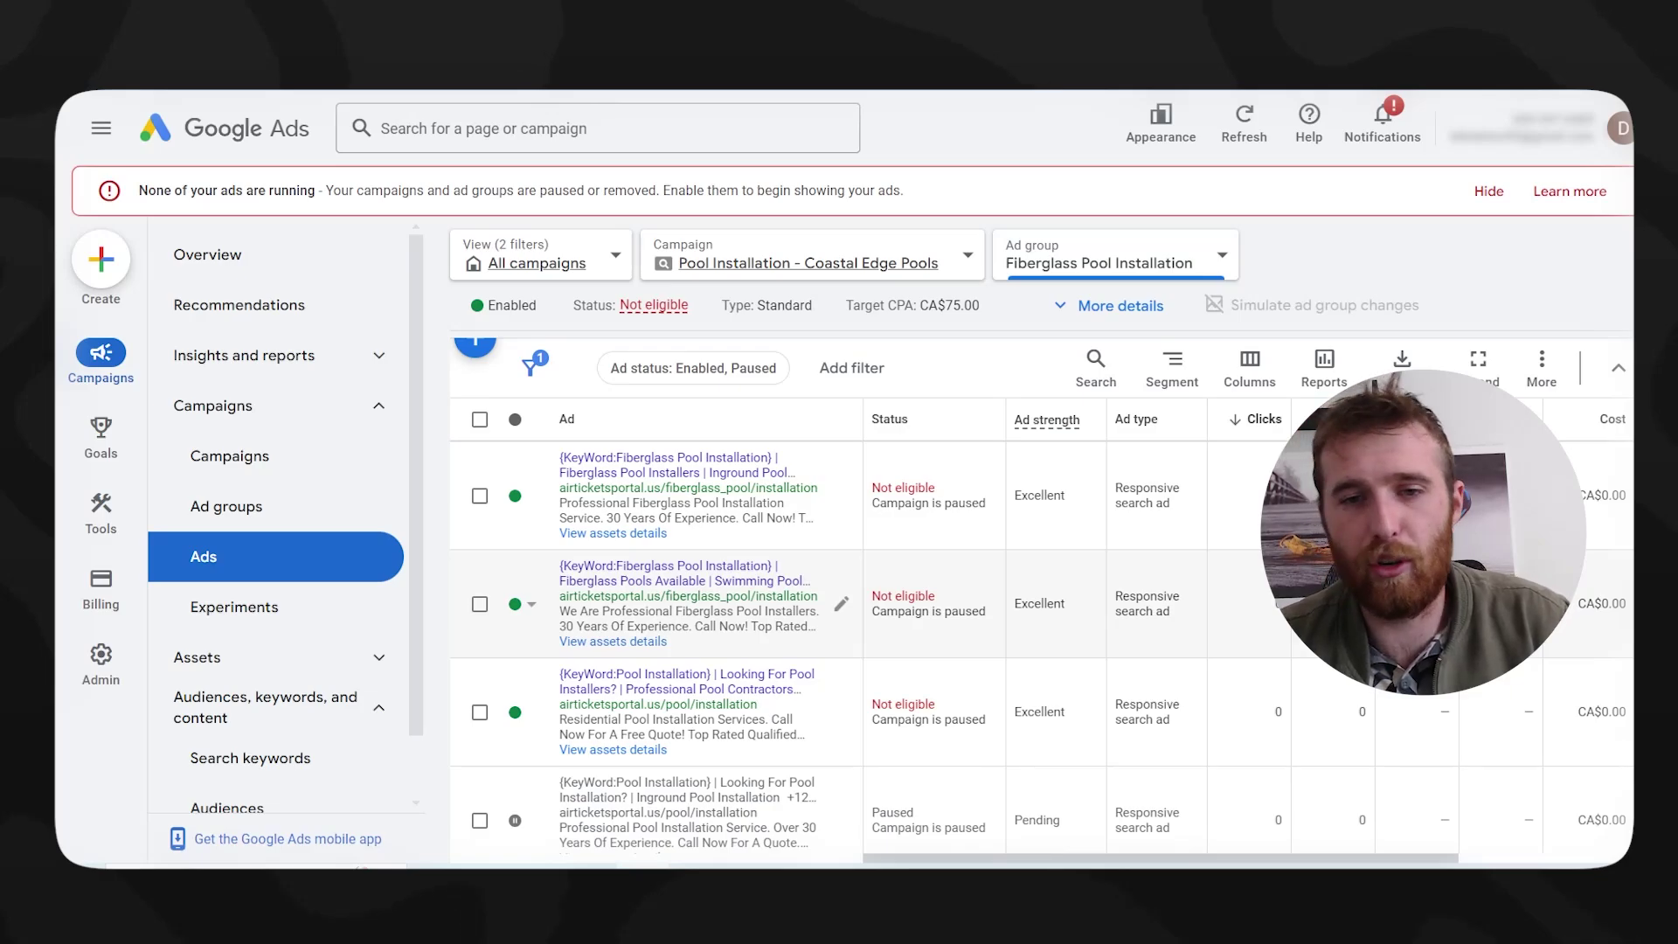
click(507, 498)
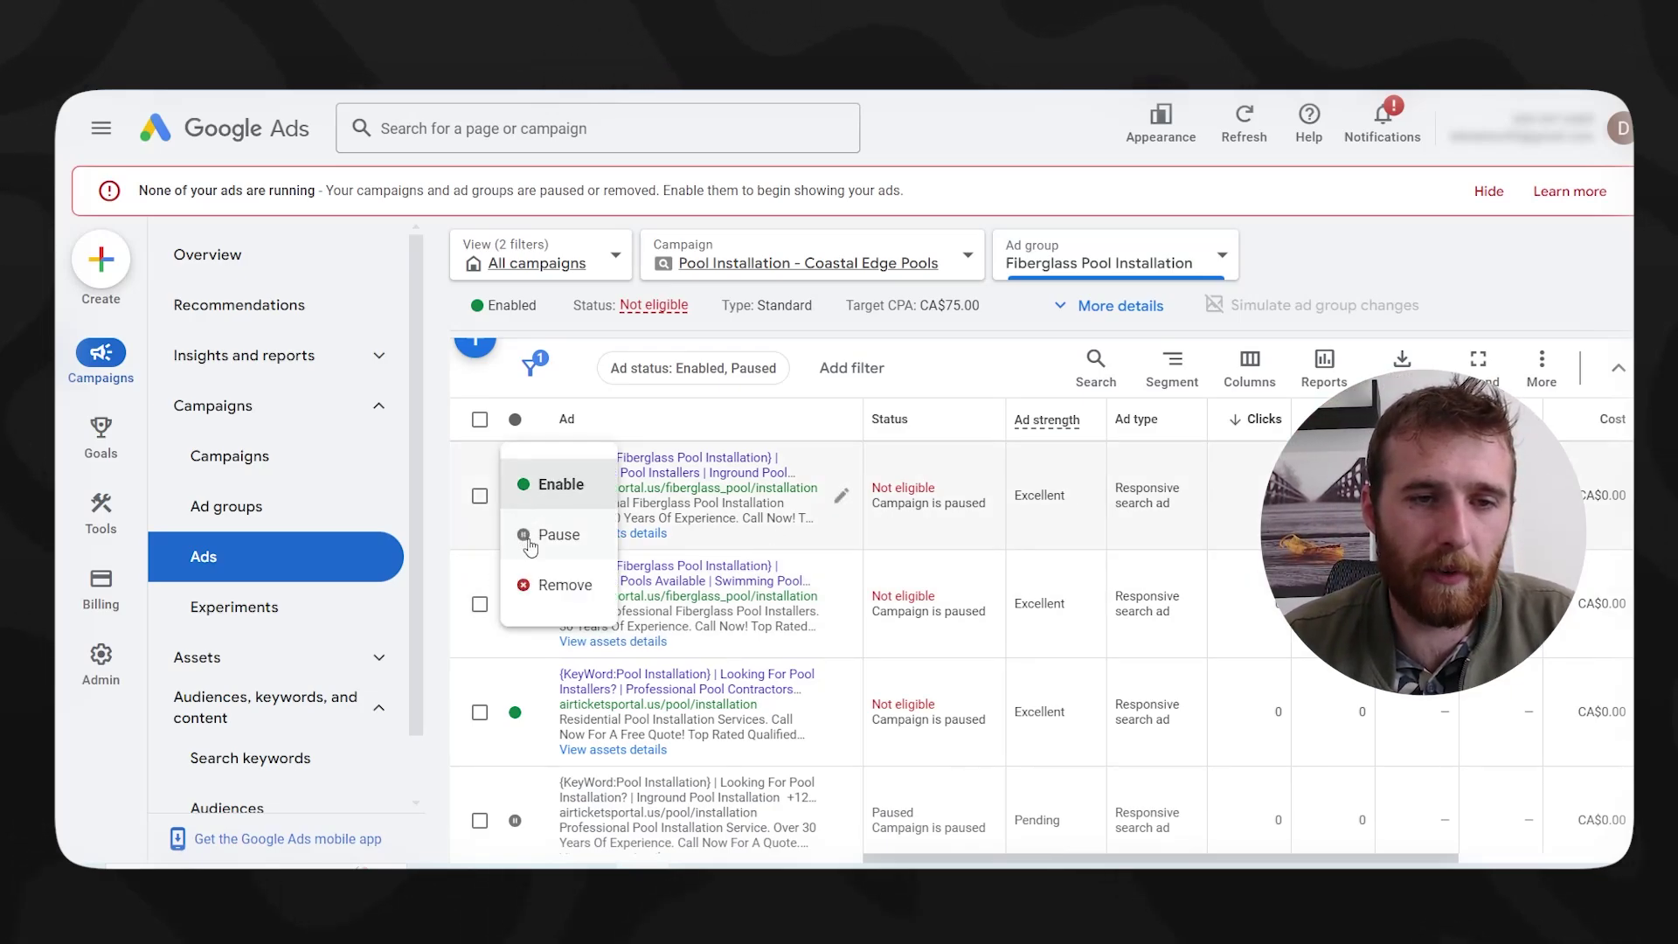
click(467, 456)
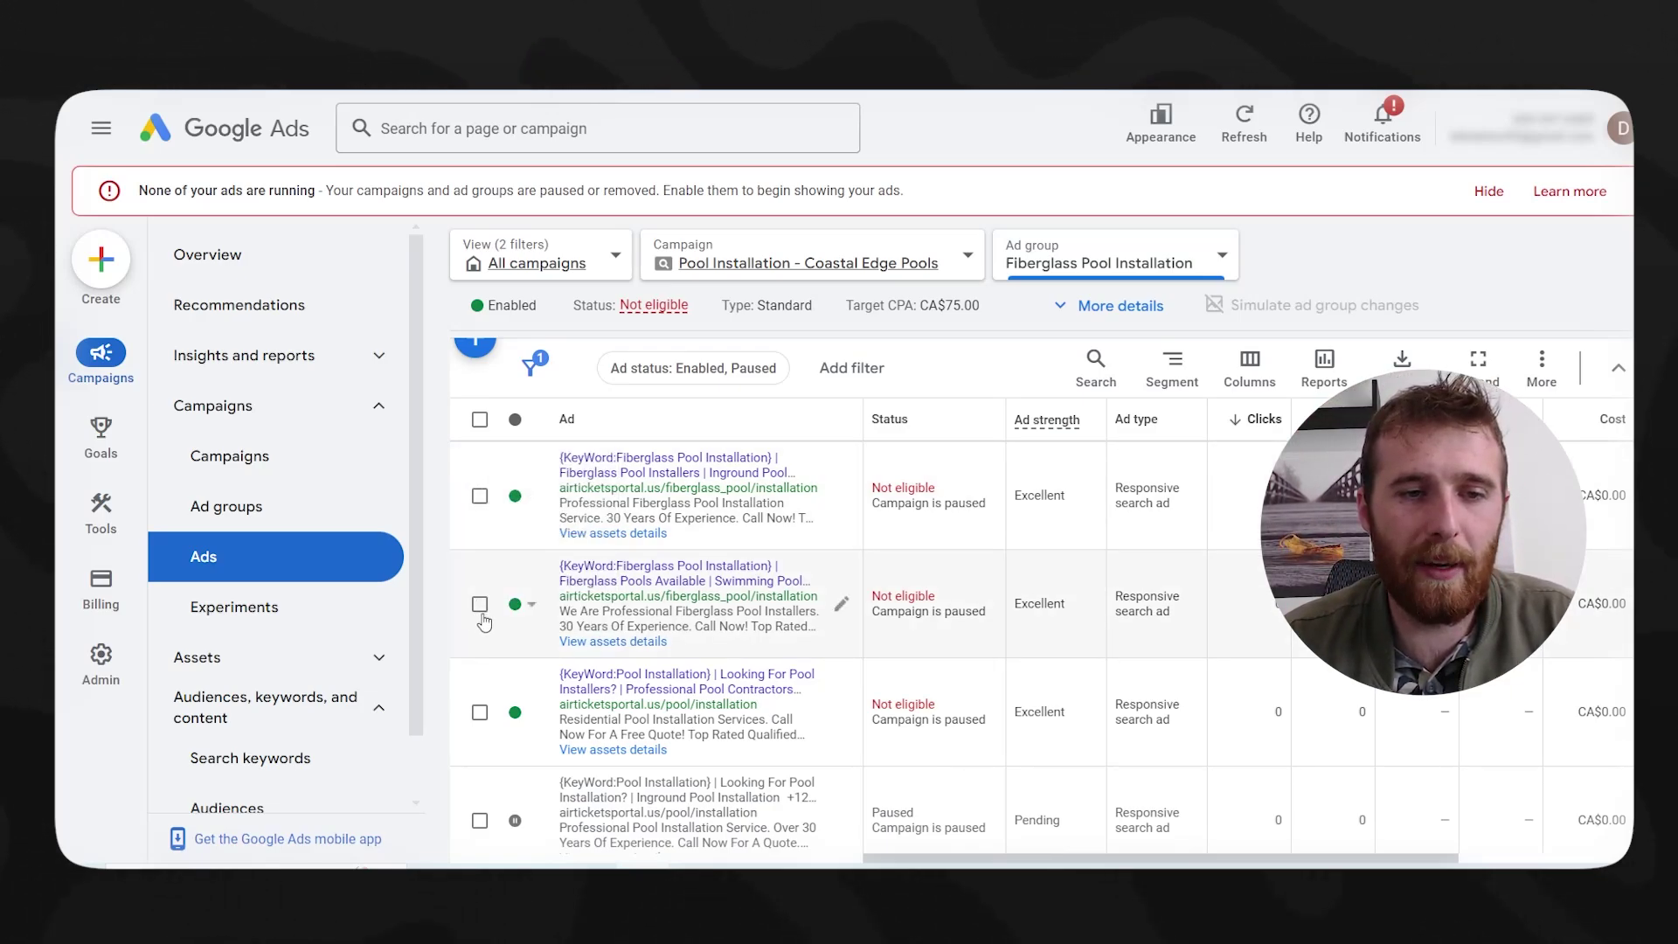
click(480, 603)
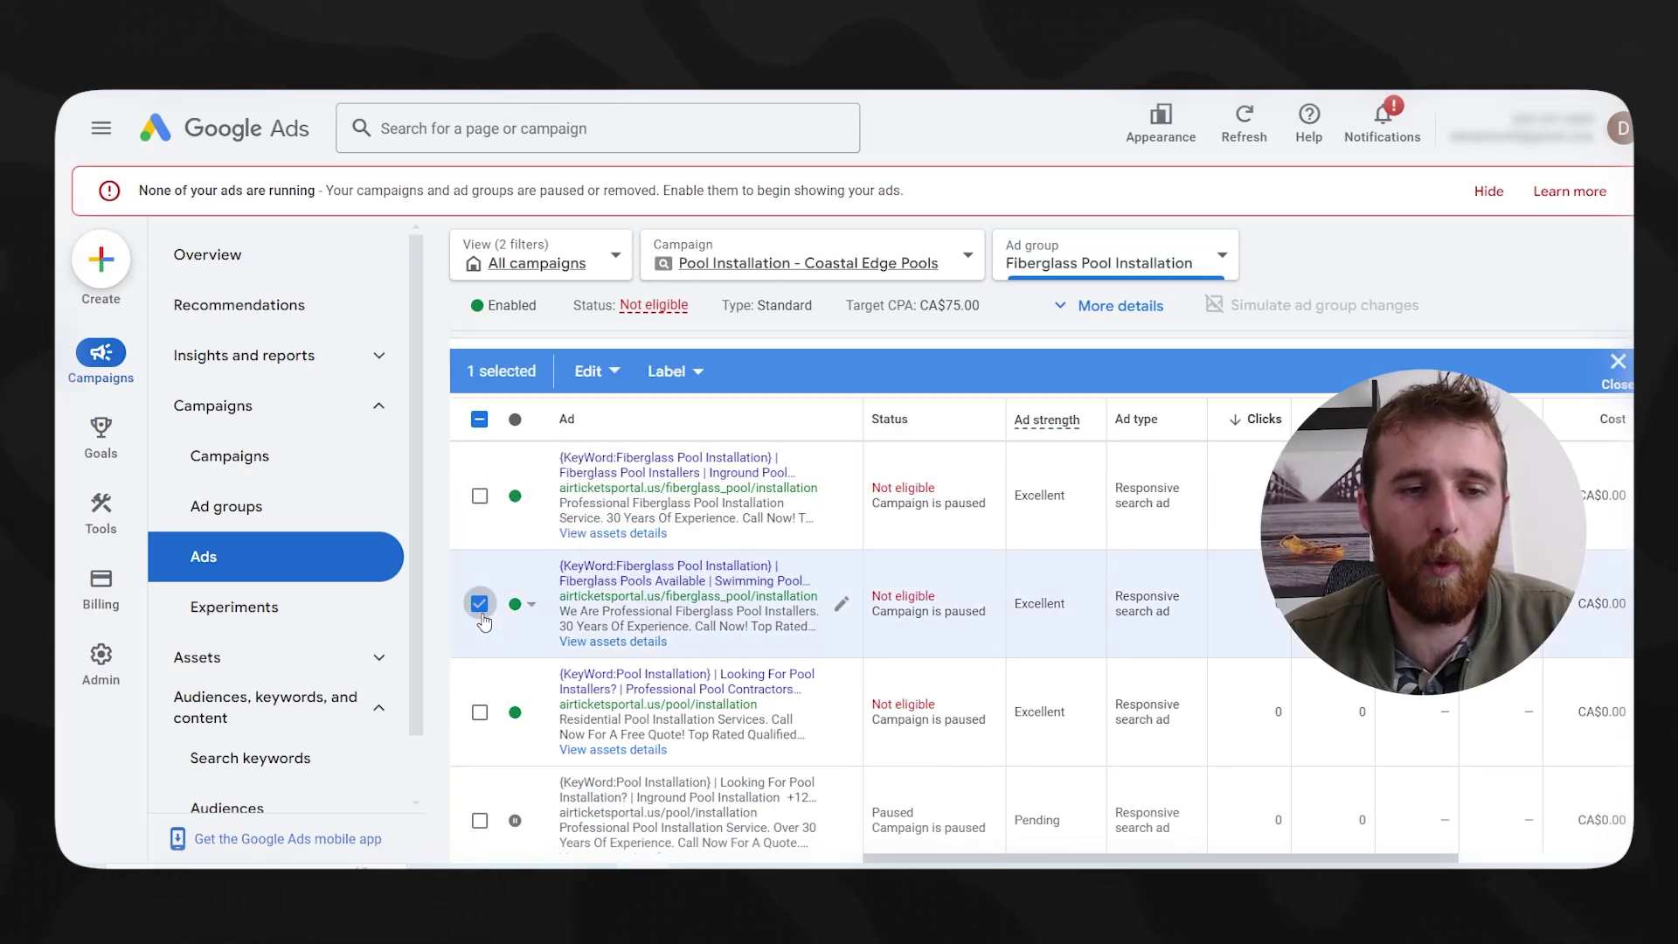
click(588, 371)
click(374, 123)
click(590, 368)
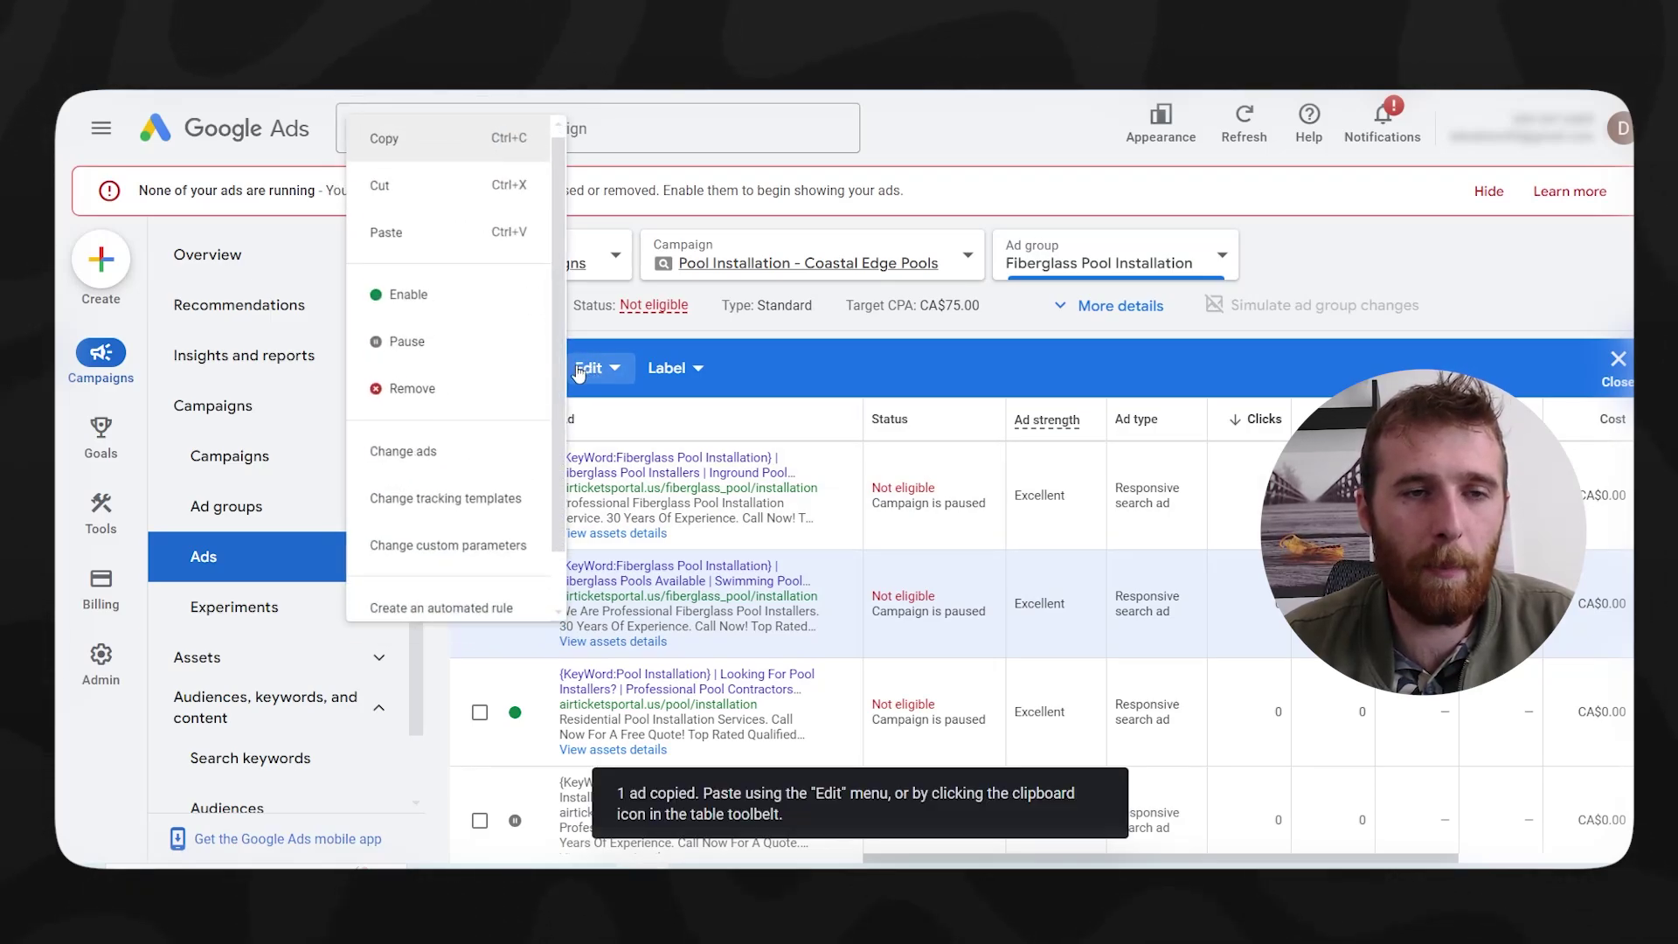
click(807, 394)
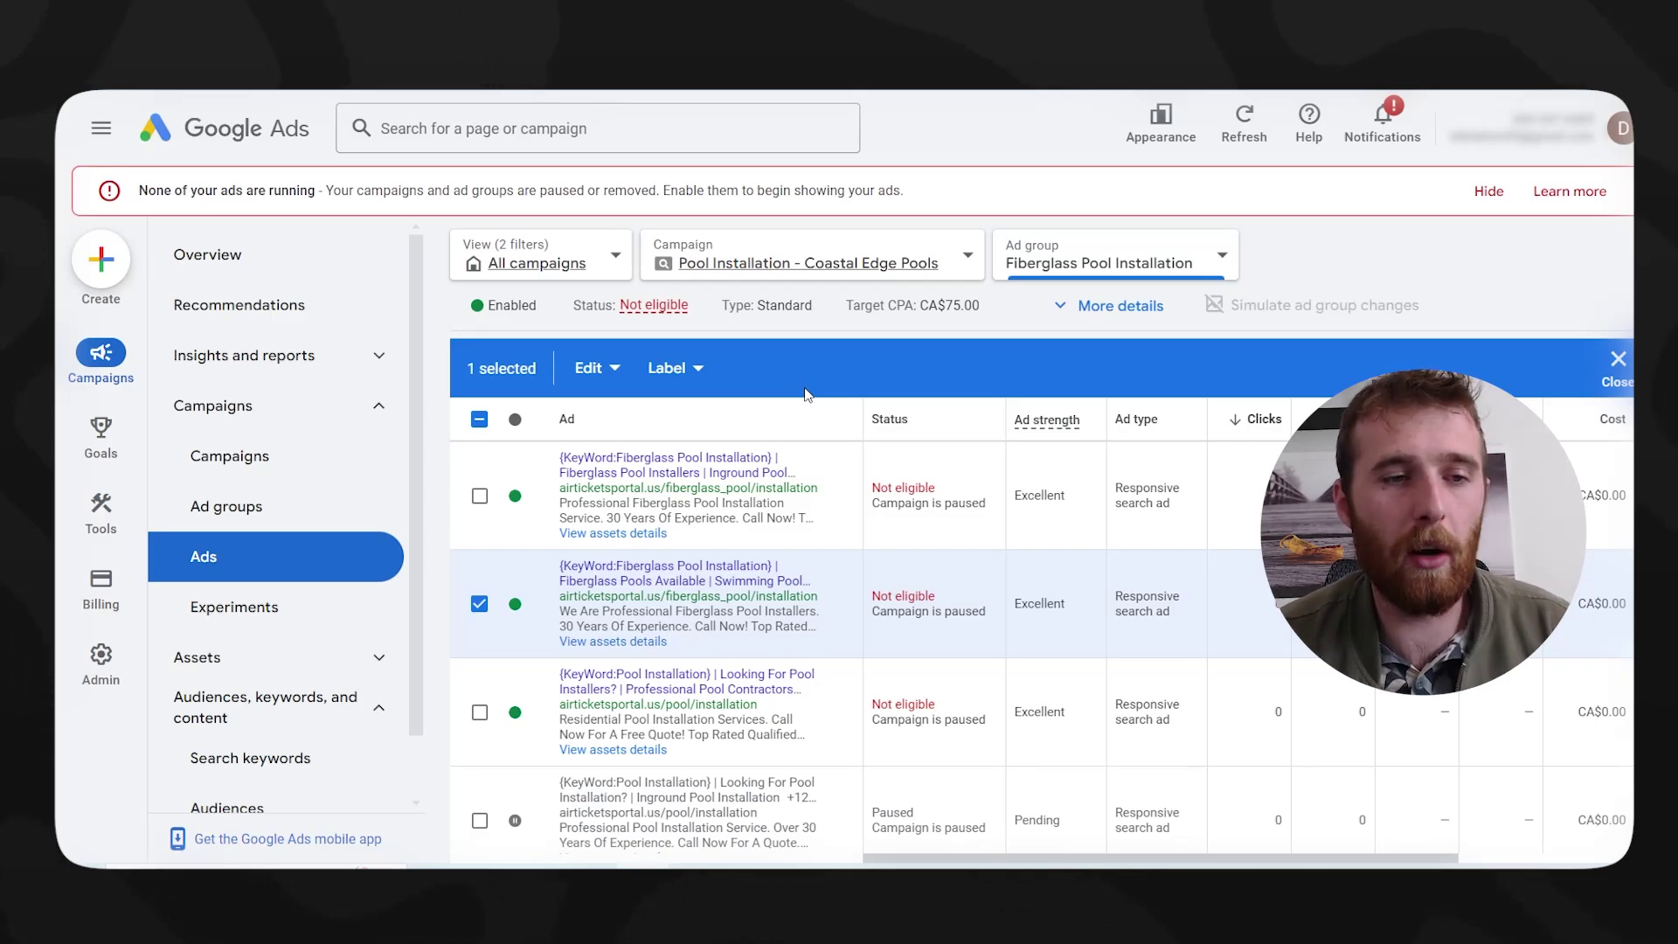
- Open the Search keywords list of the Fiberglass Pool Installation ad group
click(245, 769)
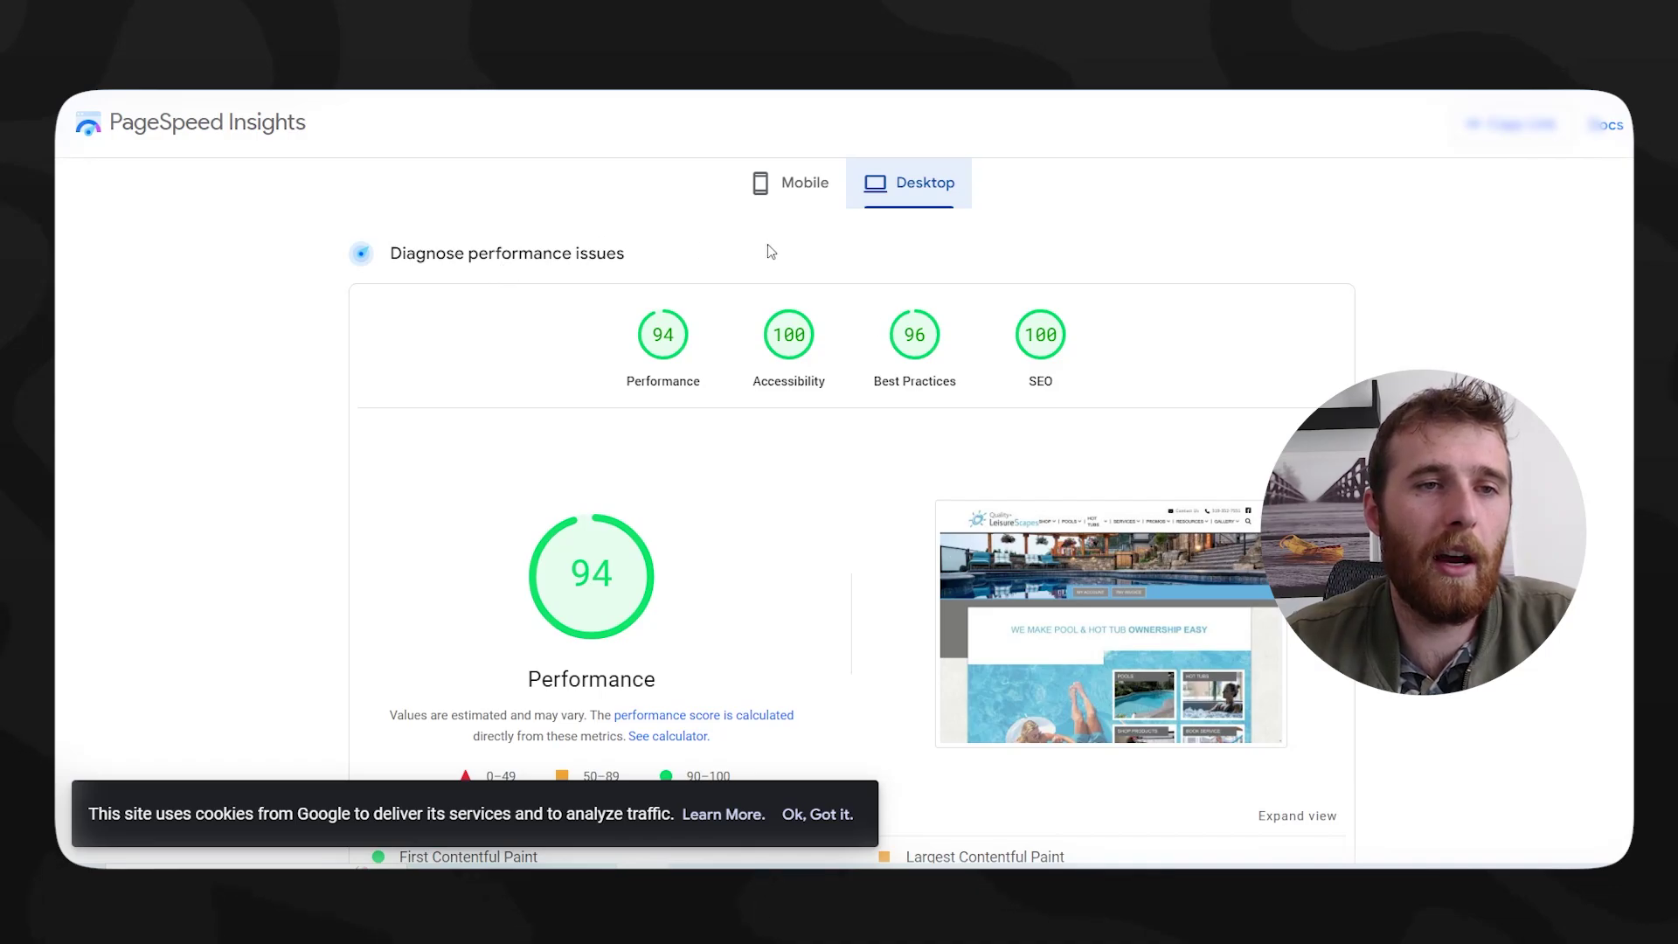
- Switch the PageSpeed Insights report to Mobile and review its metrics: FCP 2.2 s, LCP 8.0 s
scroll(599, 390, up, 1)
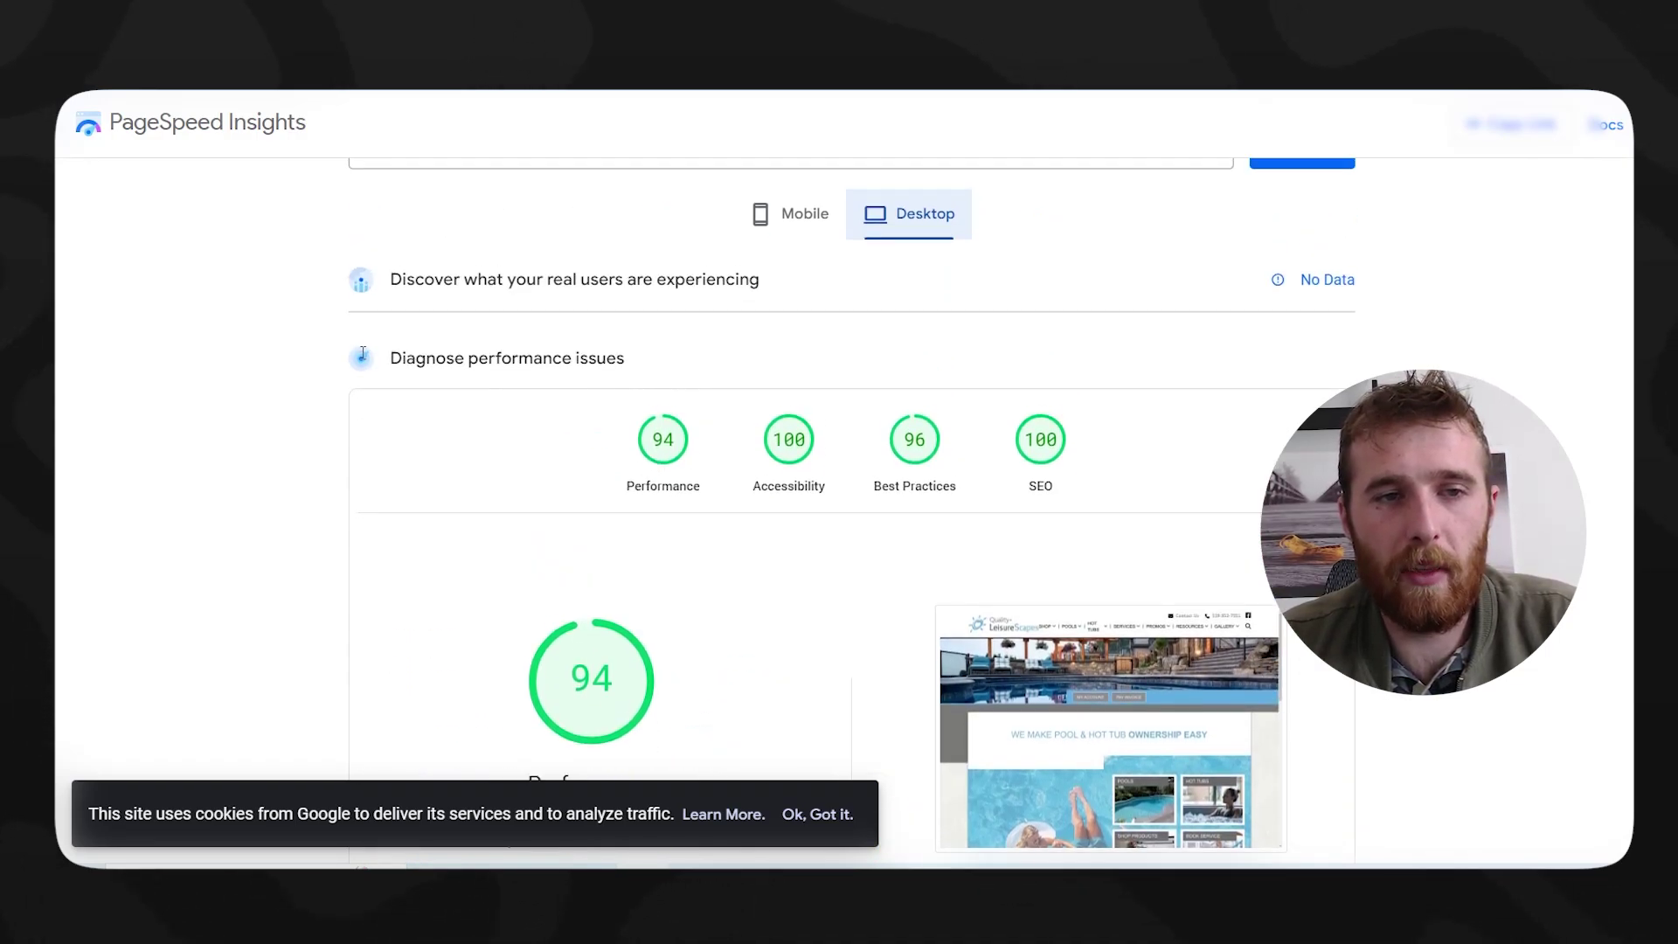
scroll(362, 353, up, 1)
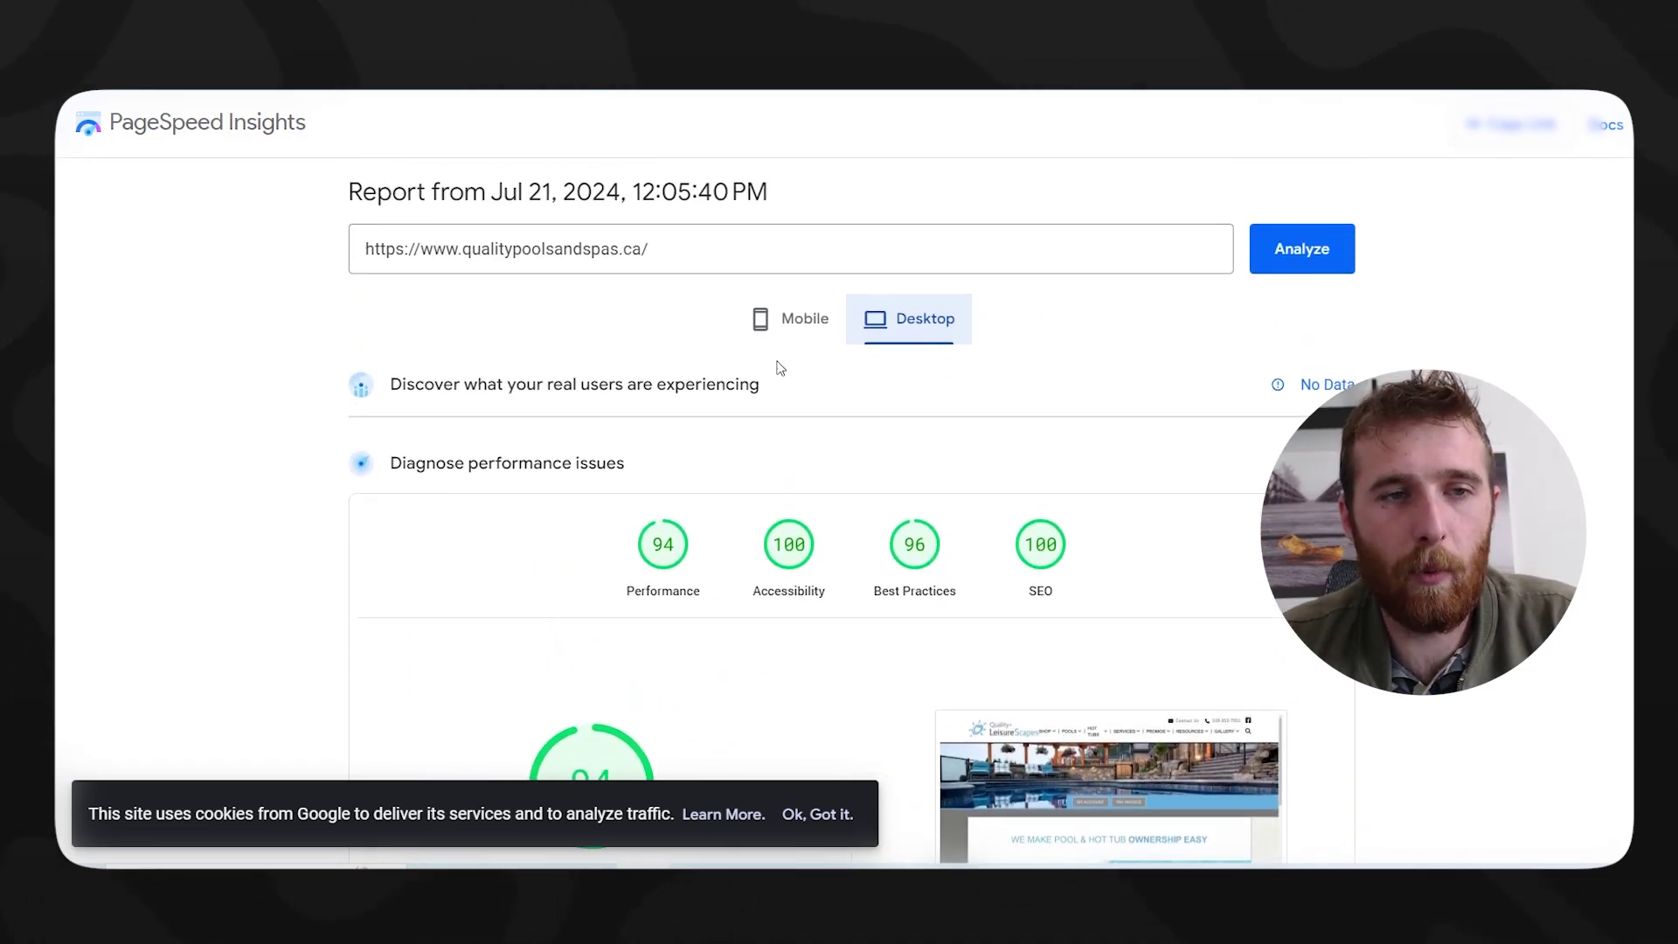
click(808, 308)
click(951, 330)
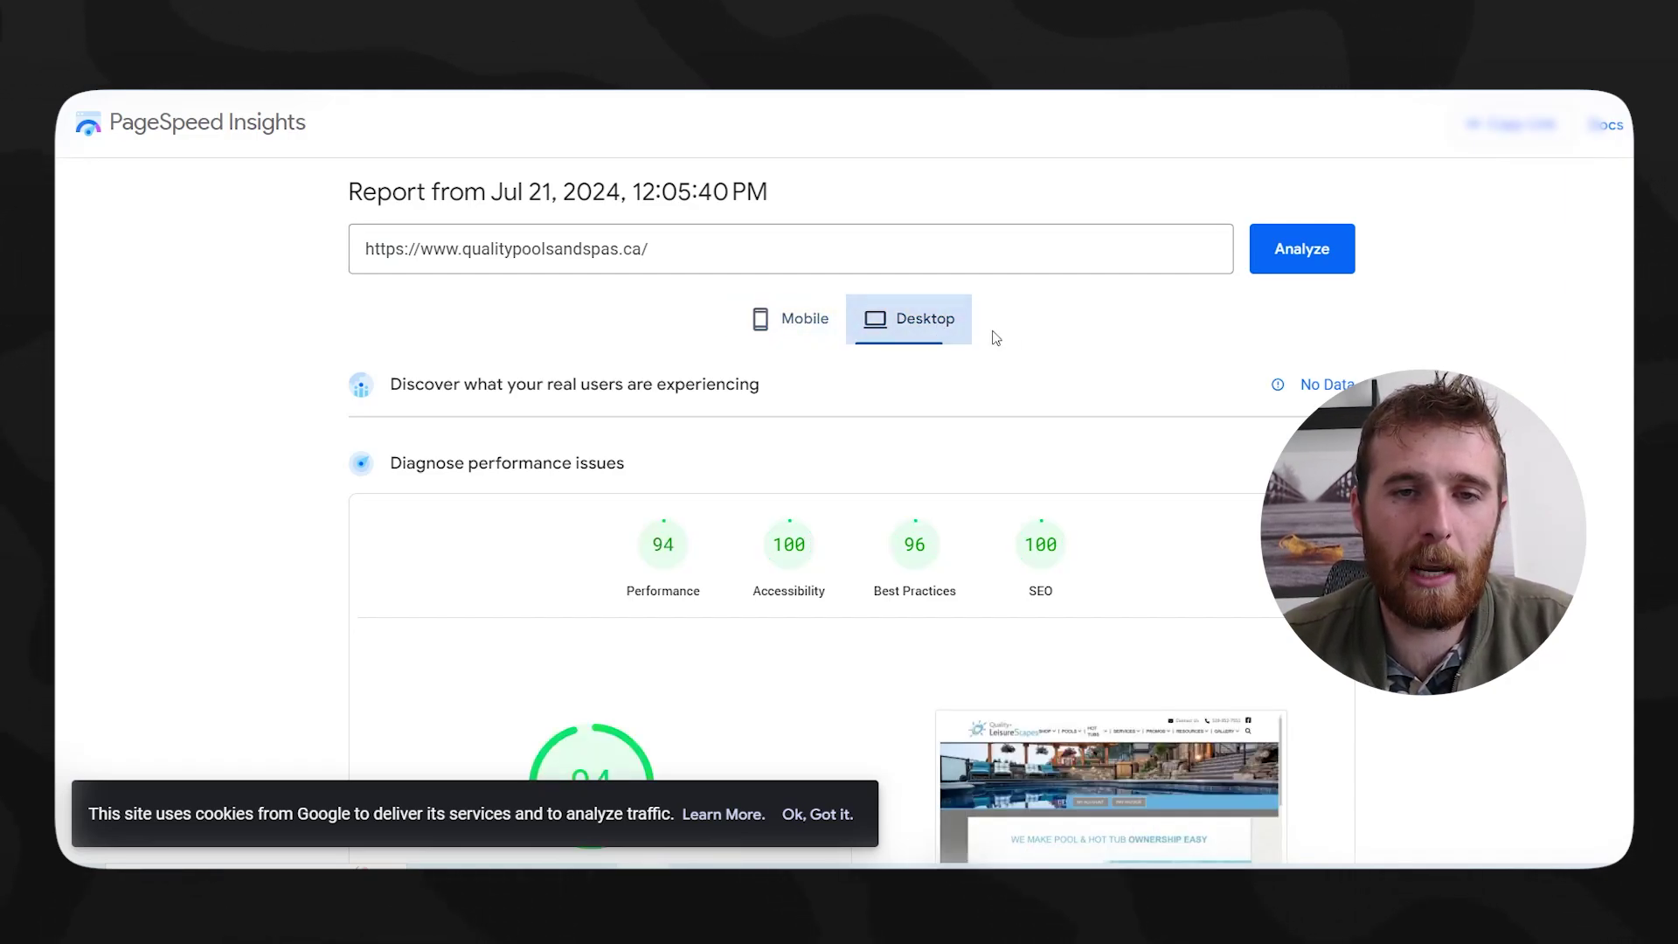
scroll(843, 617, down, 7)
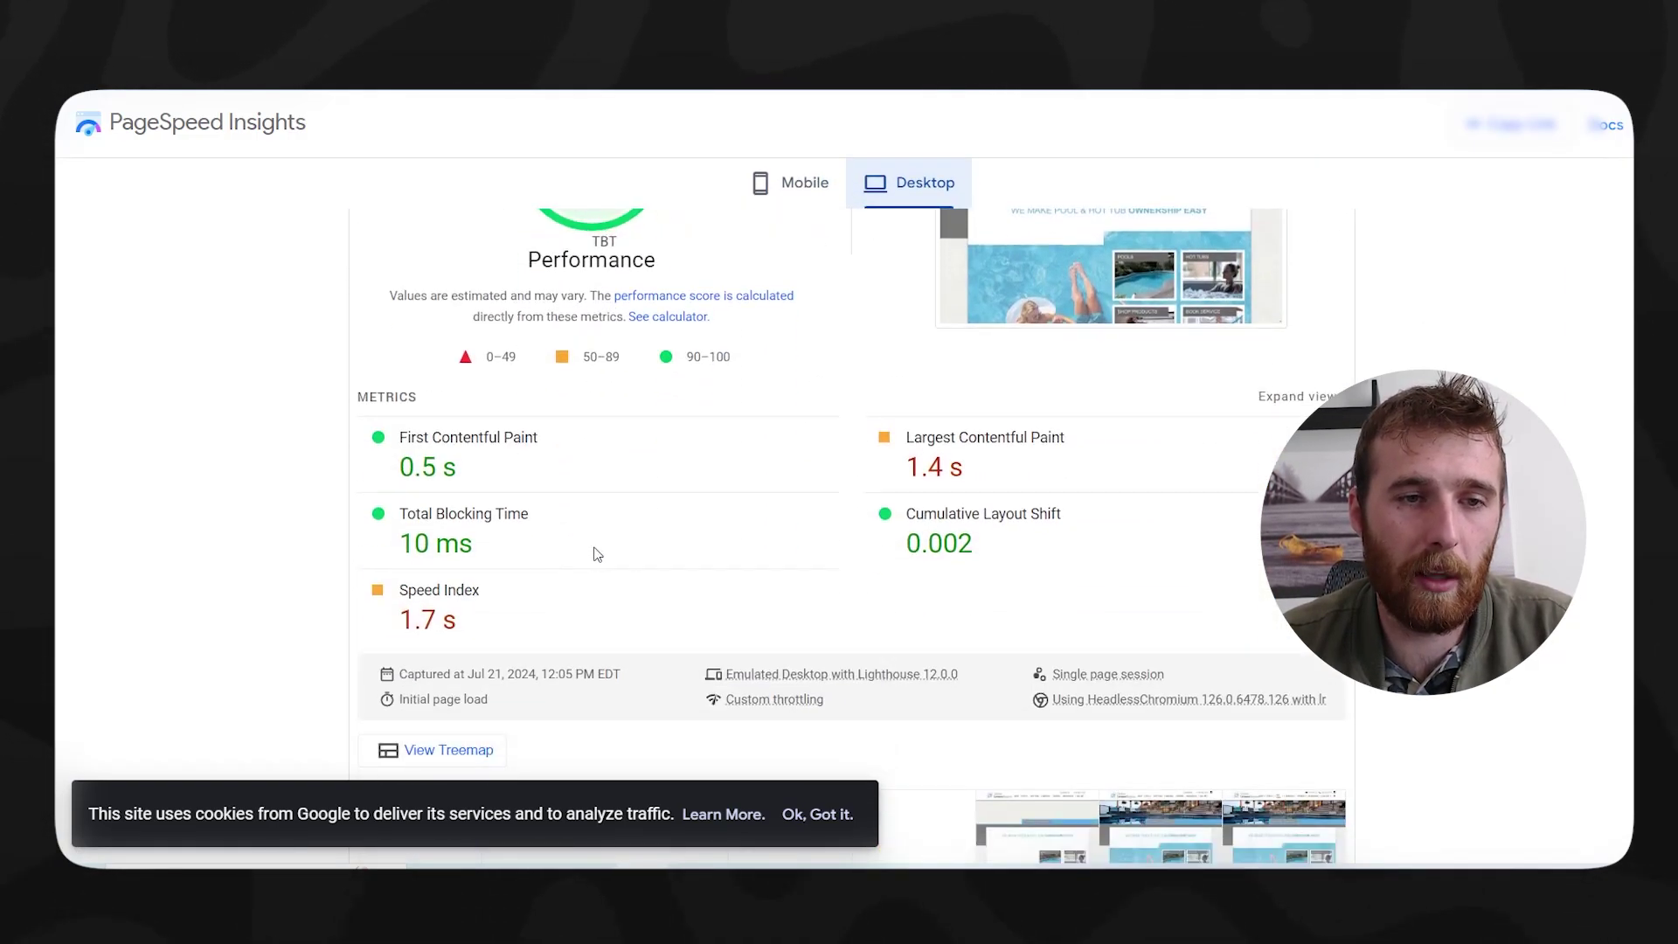
drag(487, 468, 398, 468)
scroll(719, 506, up, 5)
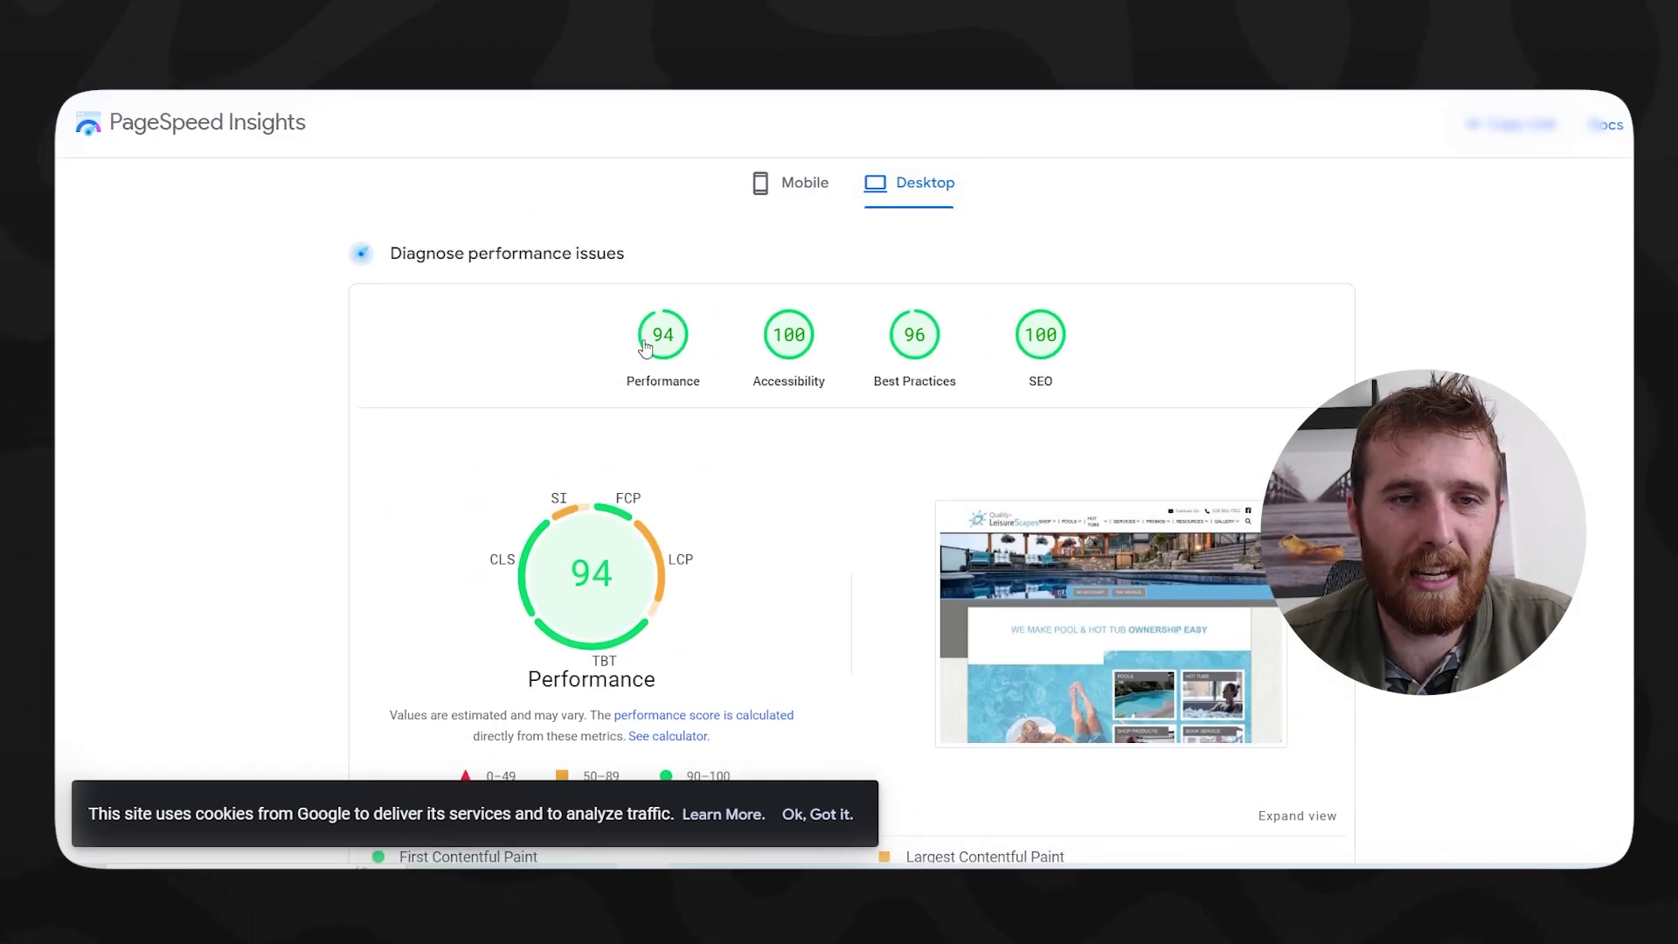
click(791, 182)
scroll(612, 437, down, 6)
drag(463, 363, 381, 374)
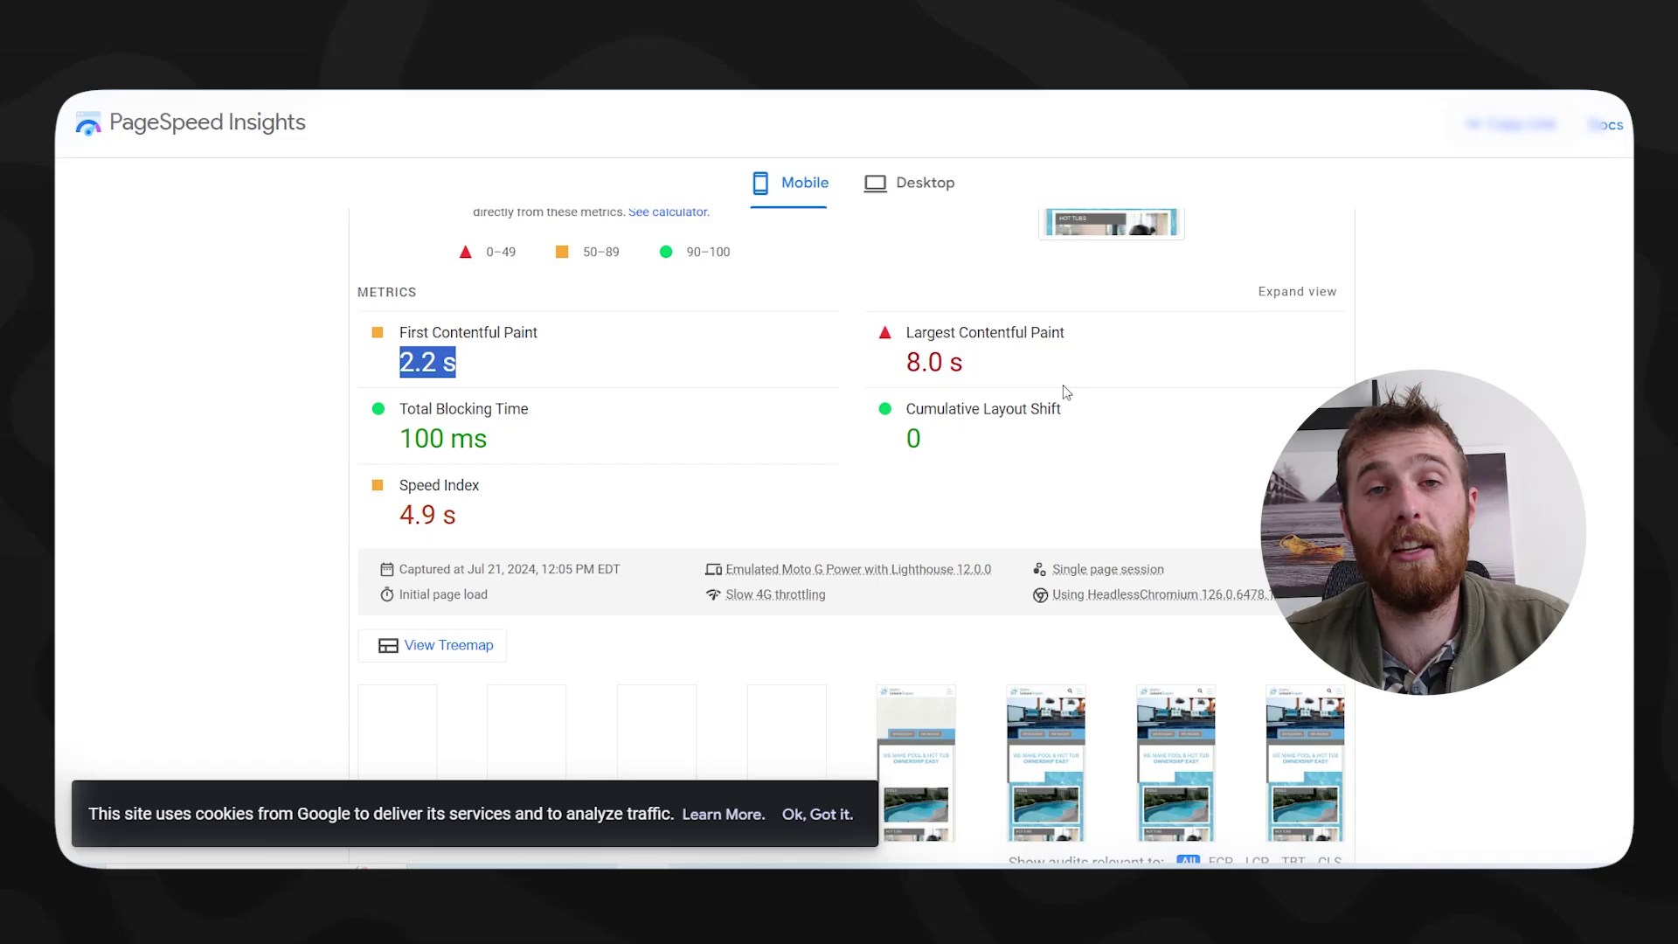
scroll(1119, 349, up, 9)
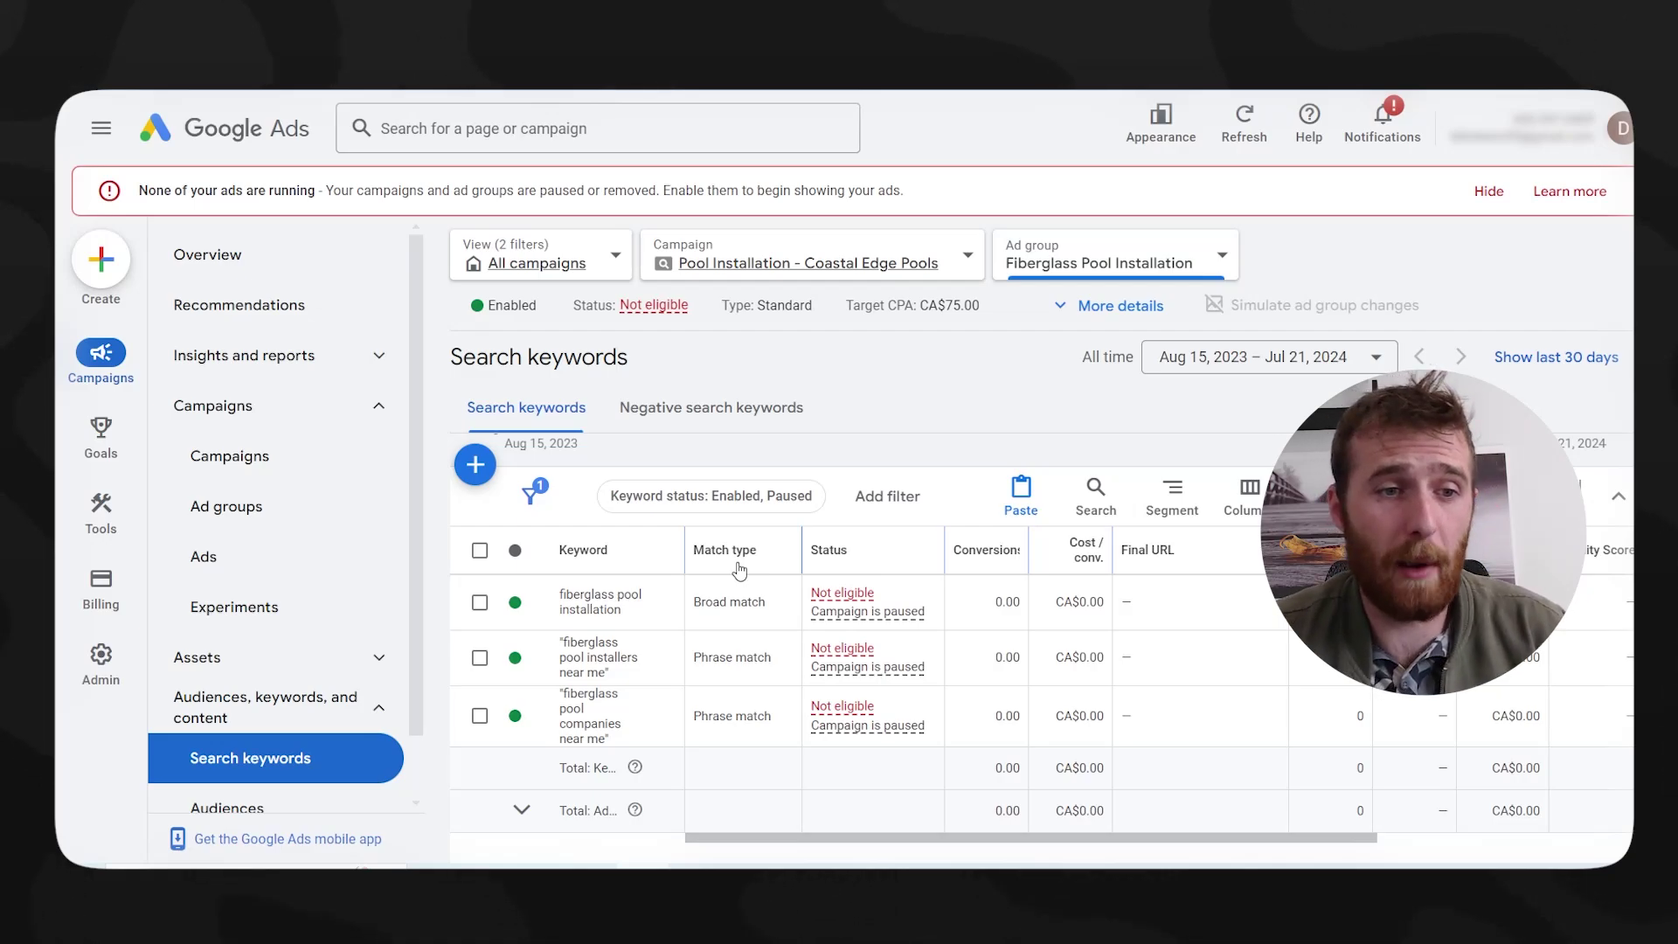
- Open the empty Search terms report under Insights and reports for Fiberglass Pool Installation
click(265, 371)
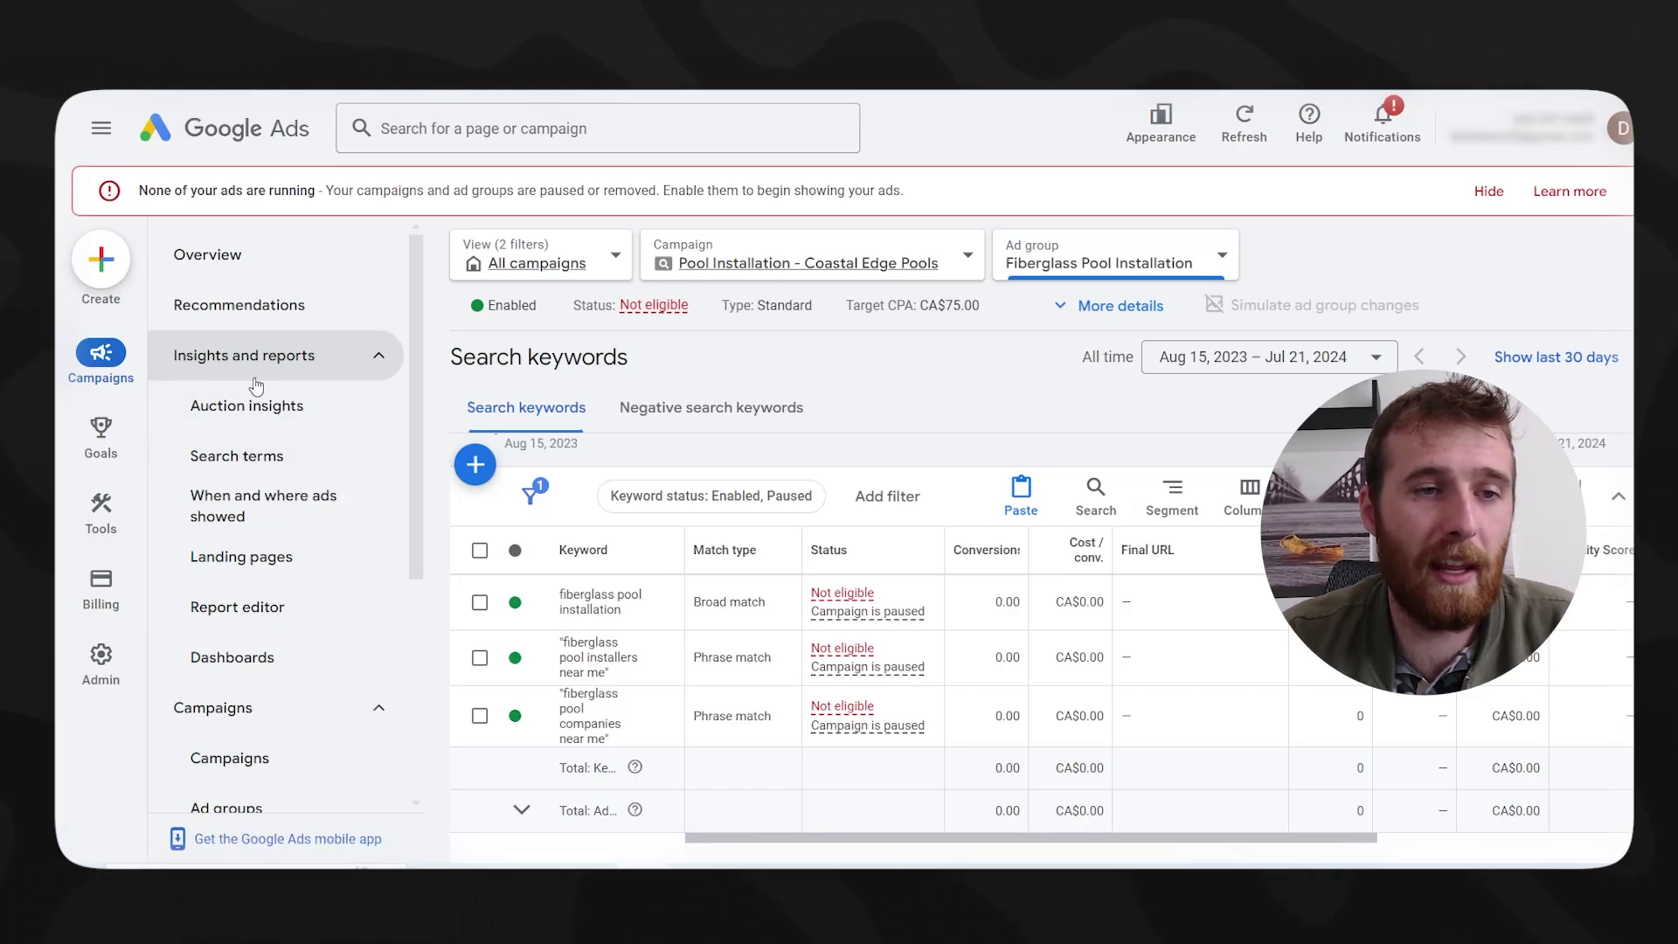
click(221, 470)
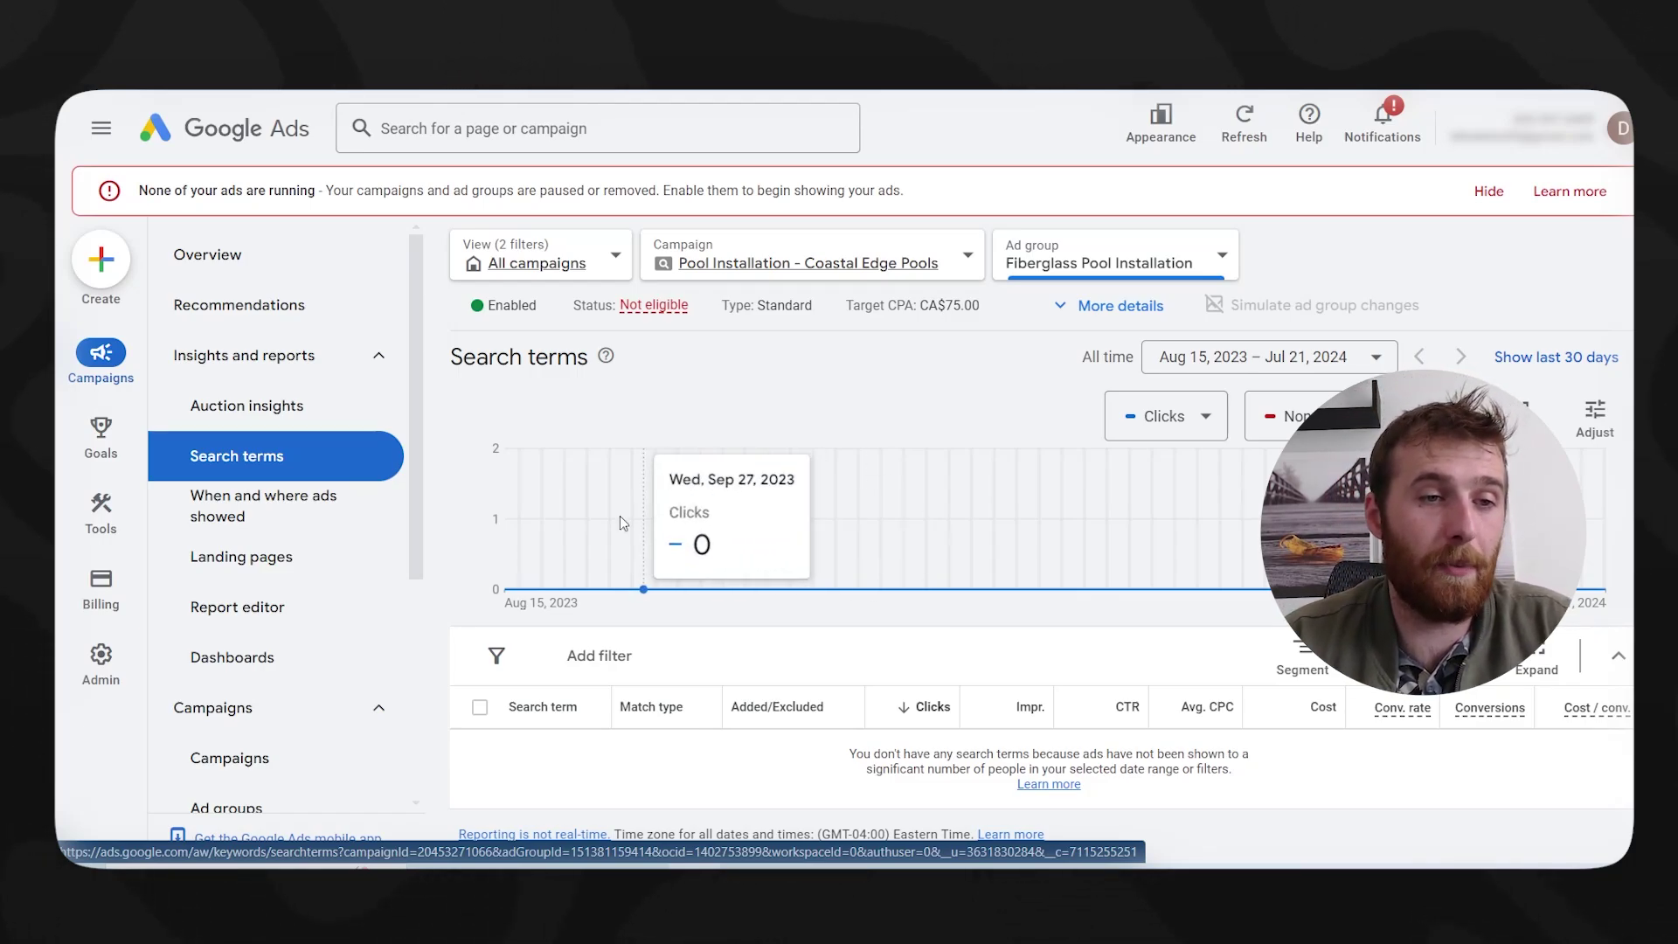
scroll(306, 524, down, 4)
scroll(304, 531, down, 2)
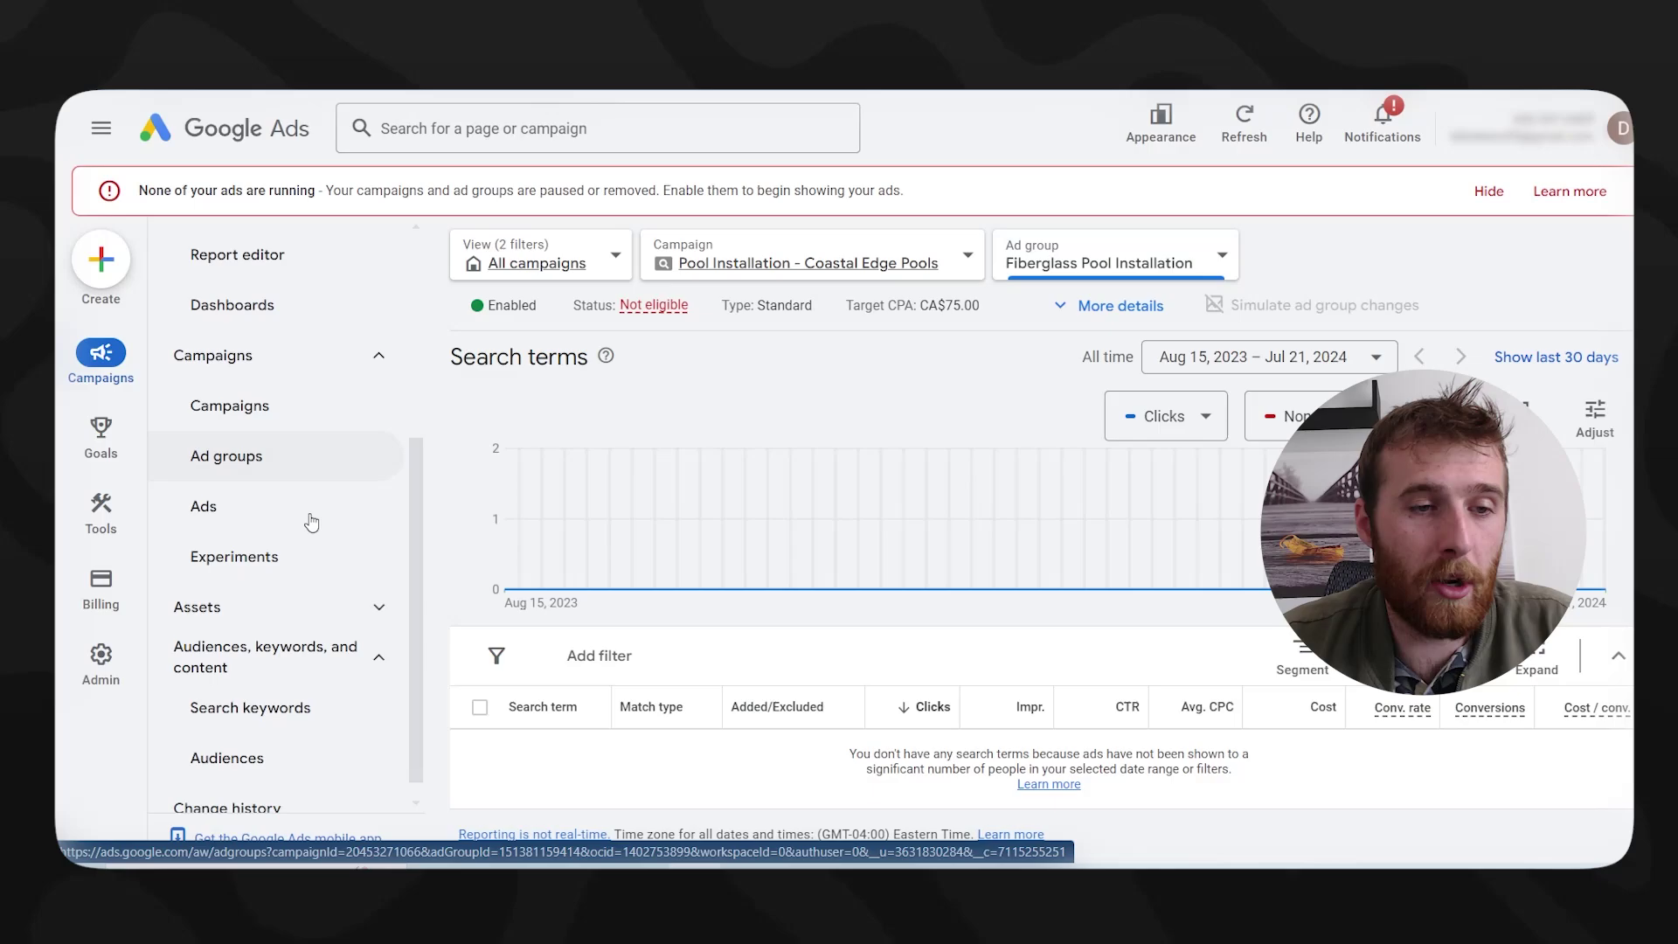
- Open Assets > Assets filtered to the Pool Installation - Coastal Edge Pools campaign
click(237, 603)
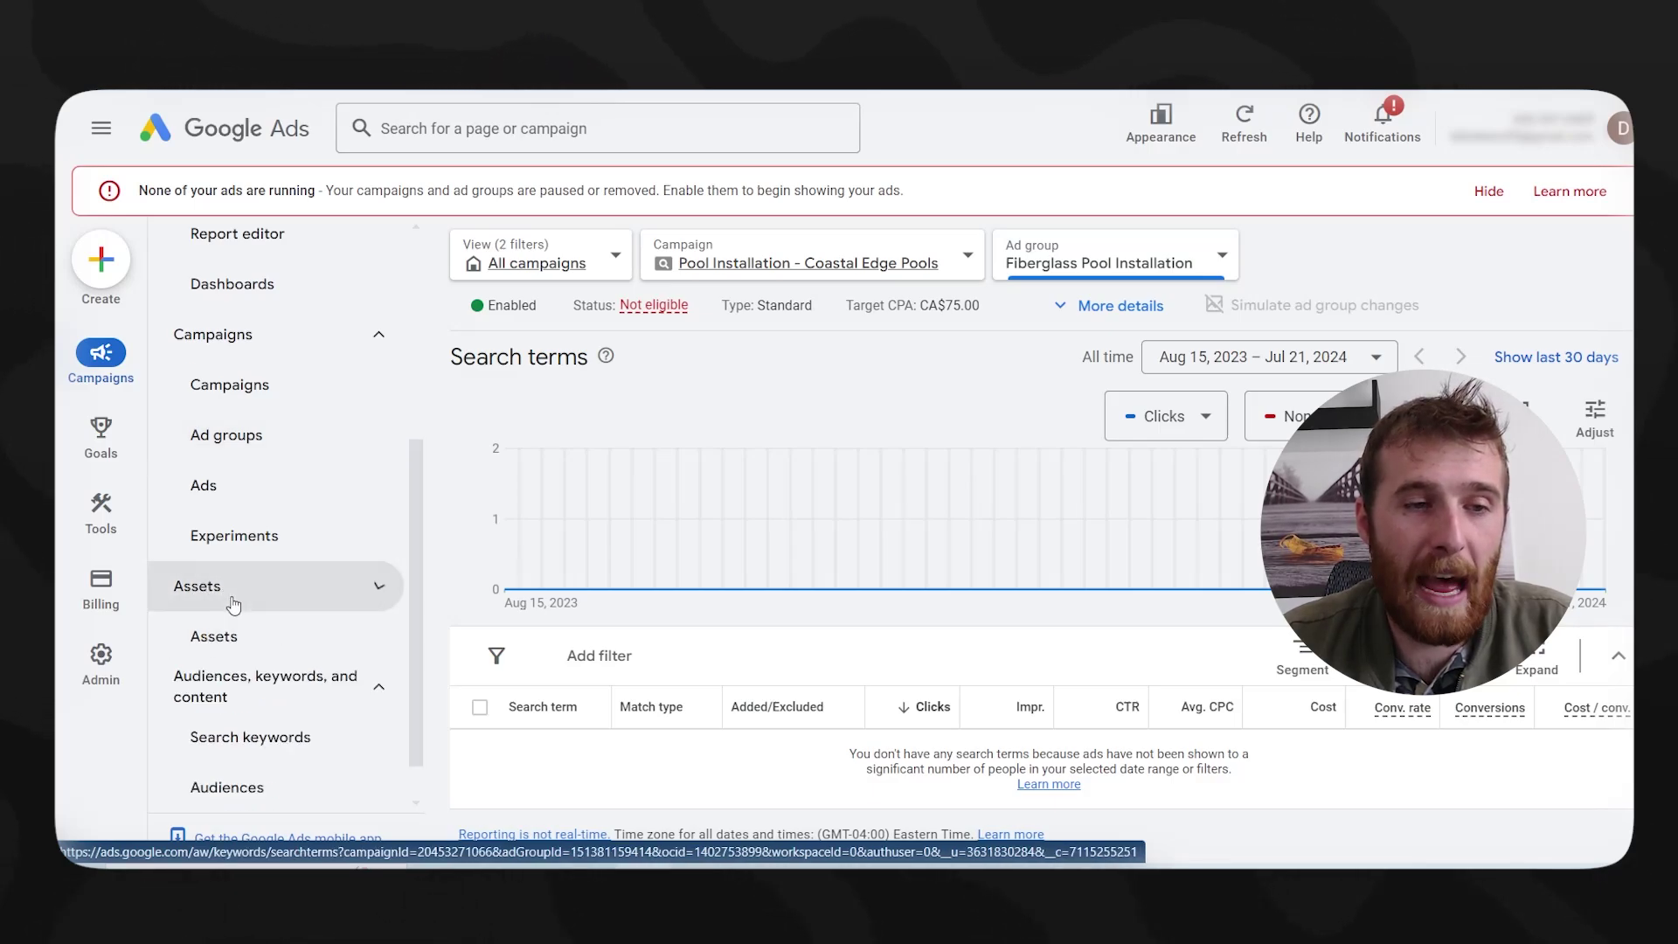
click(245, 644)
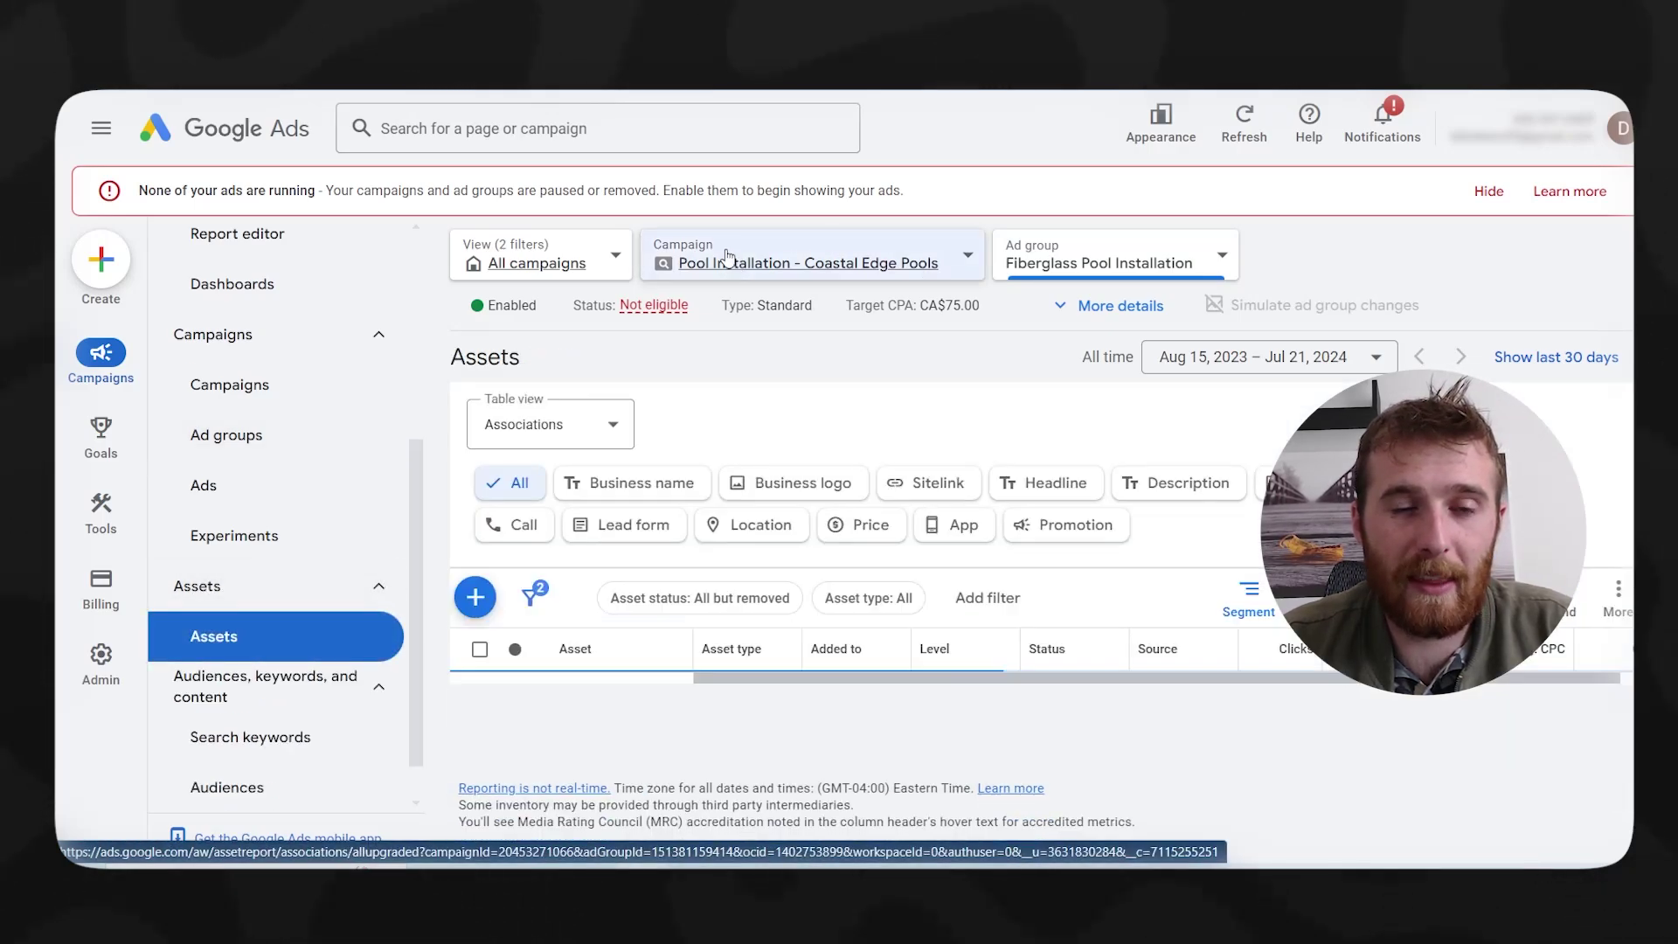
click(738, 264)
click(789, 578)
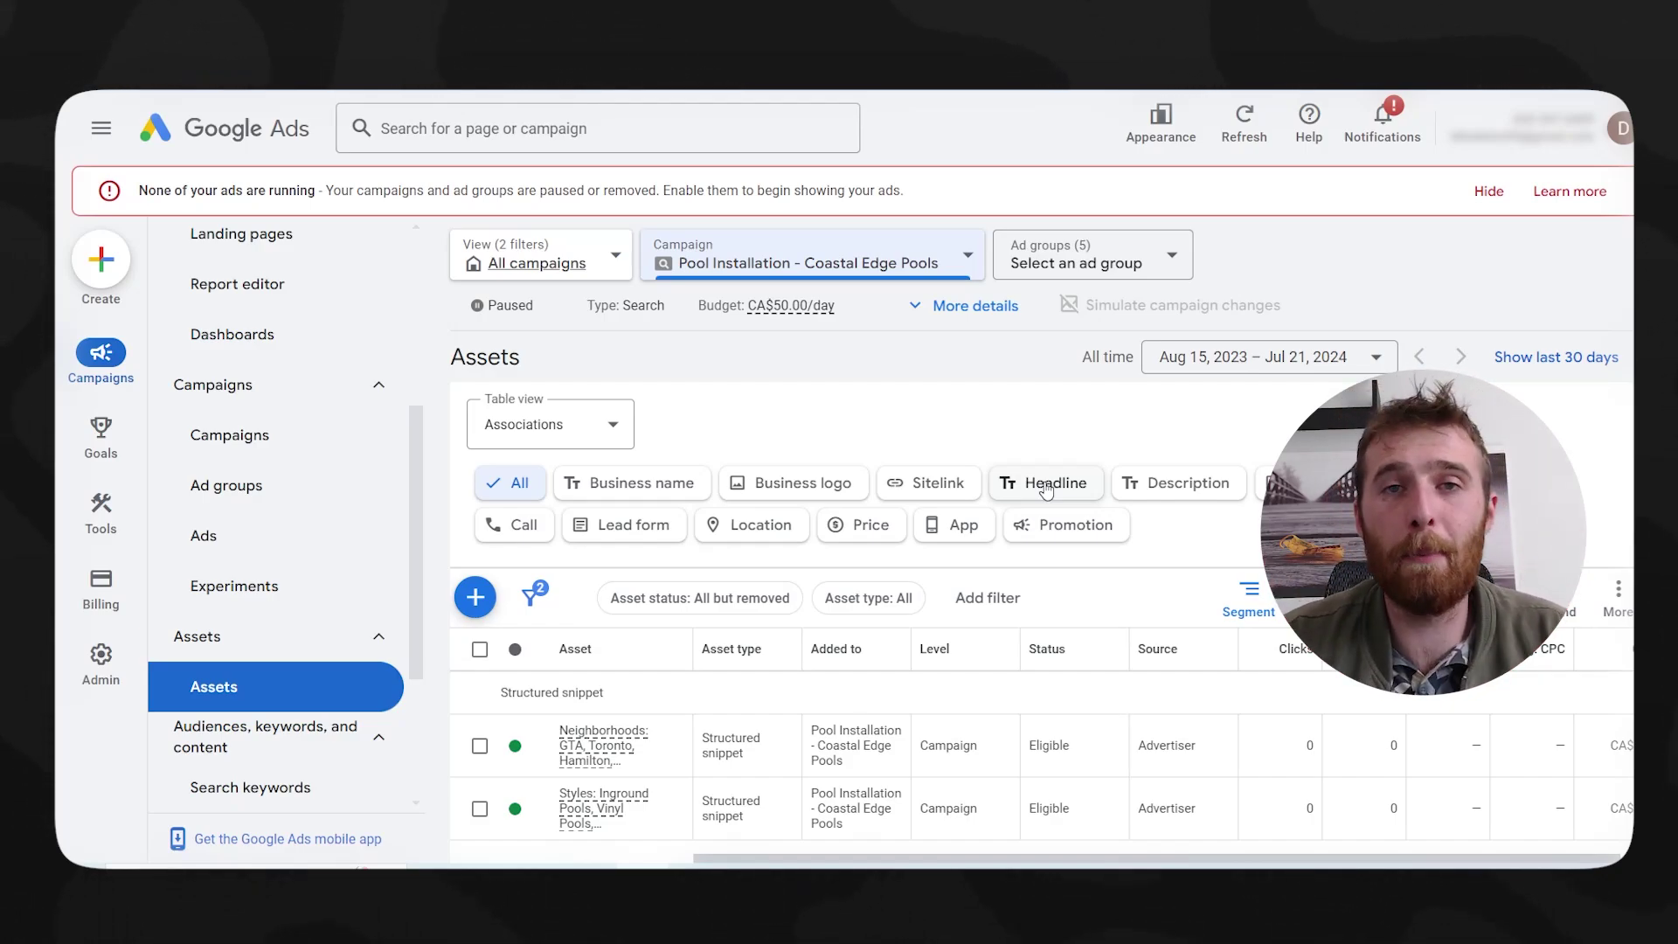
- Scroll through the Pool Installation - Coastal Edge Pools sitelink assets in the Assets table
scroll(622, 632, down, 4)
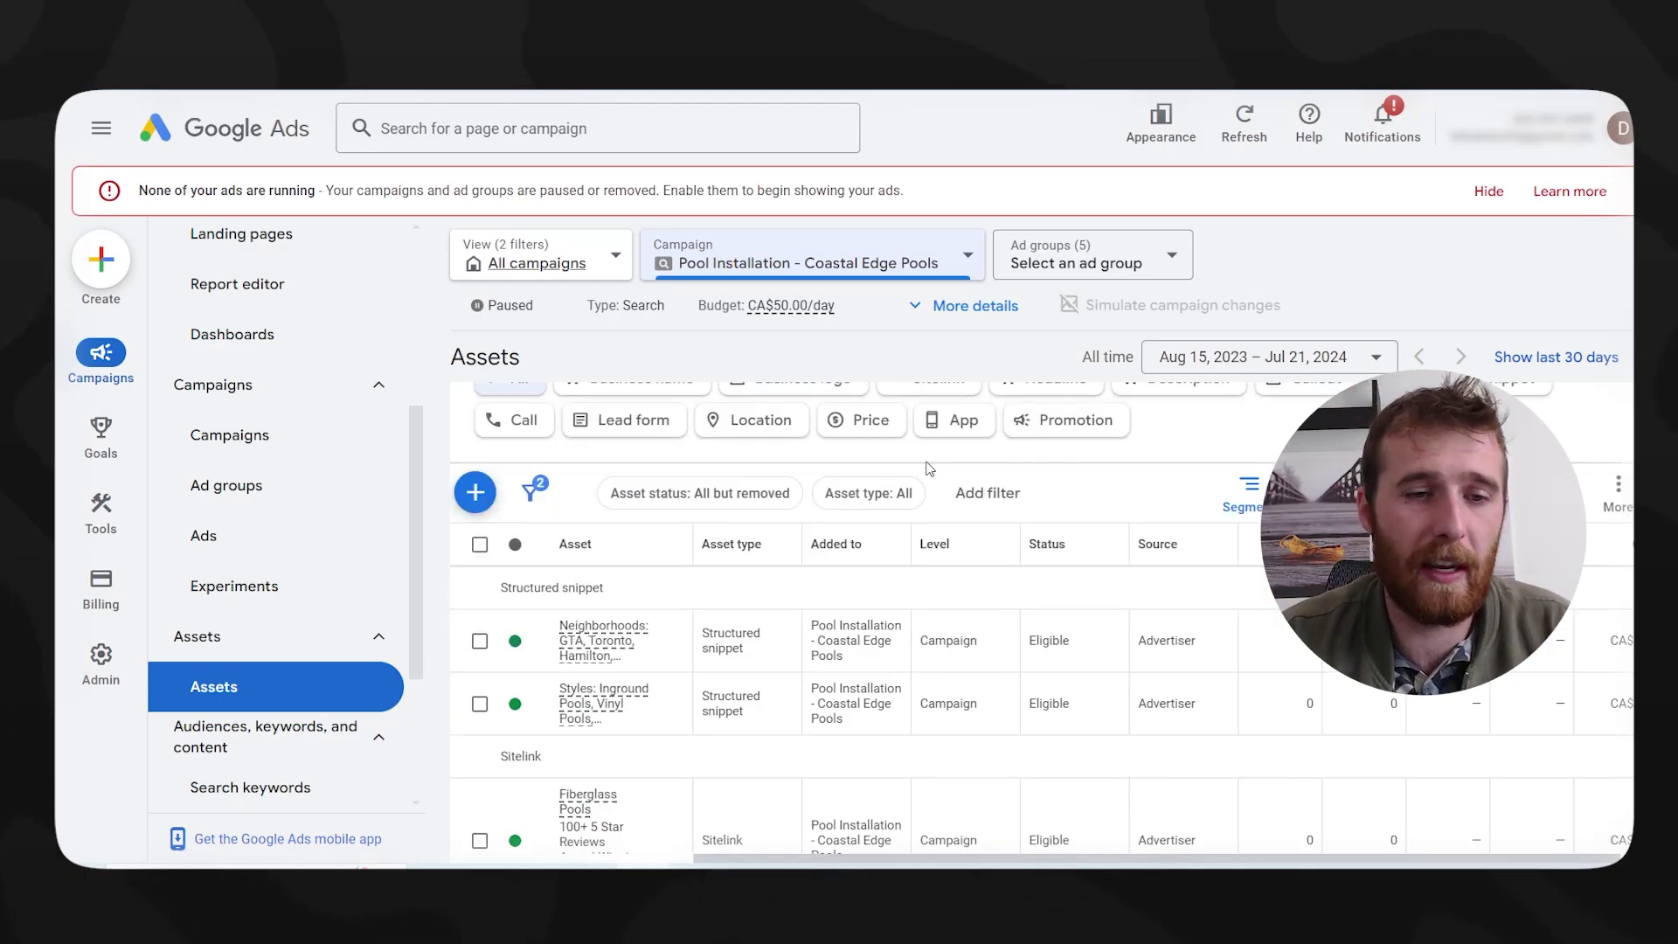
scroll(622, 633, down, 1)
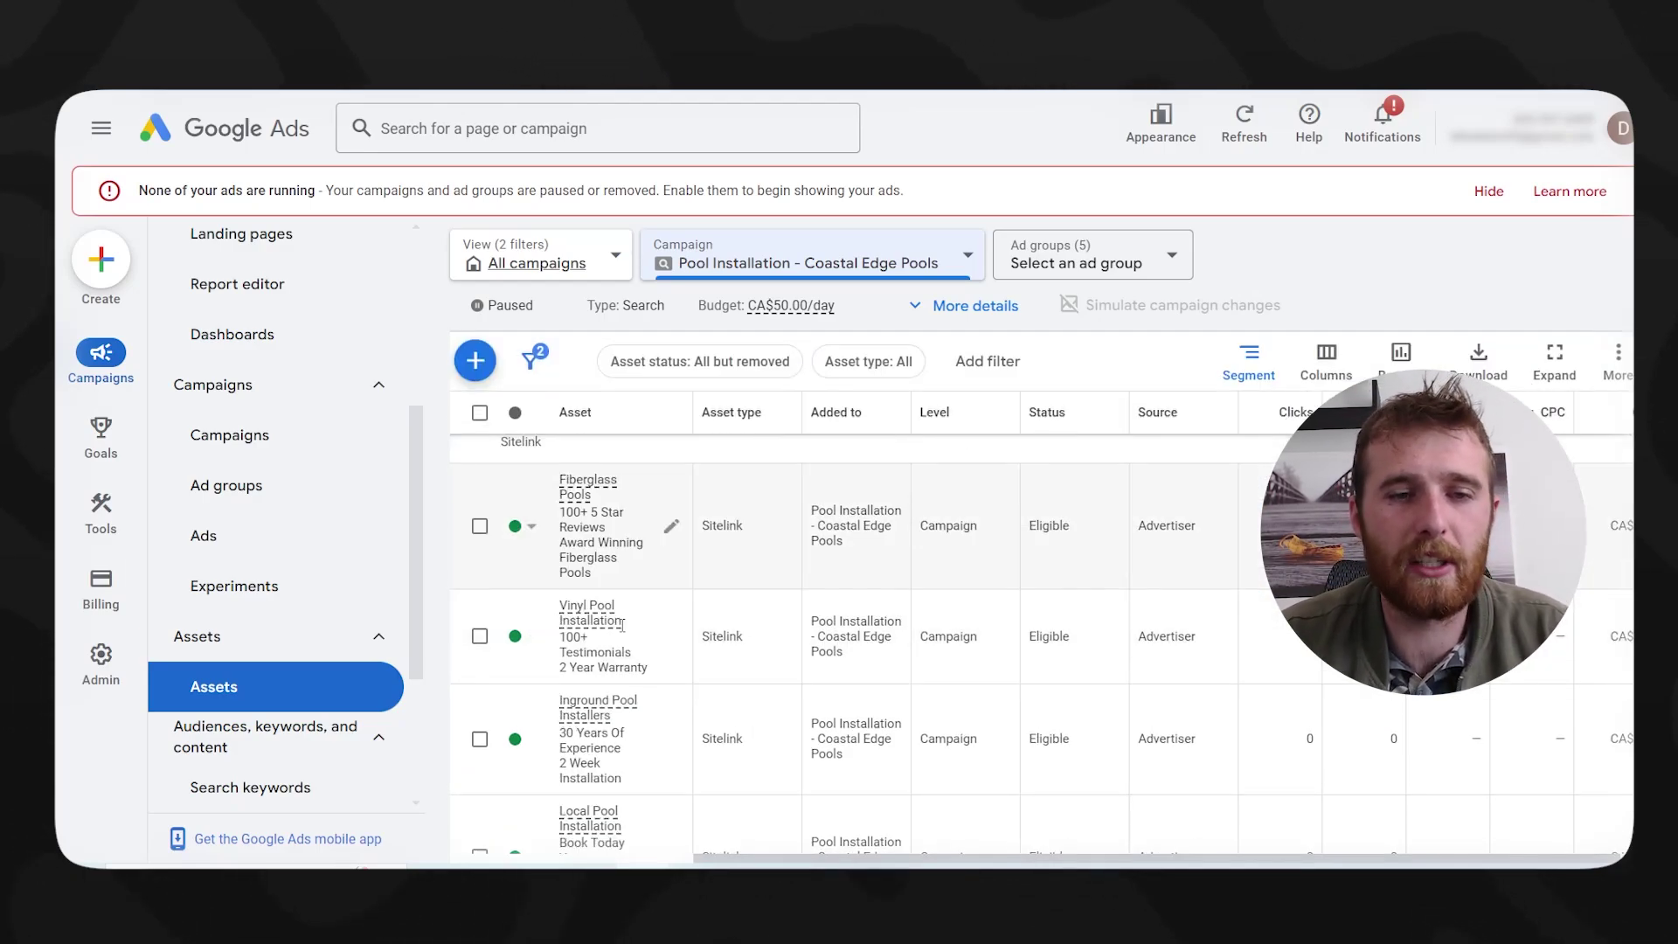
mouse_move(622, 622)
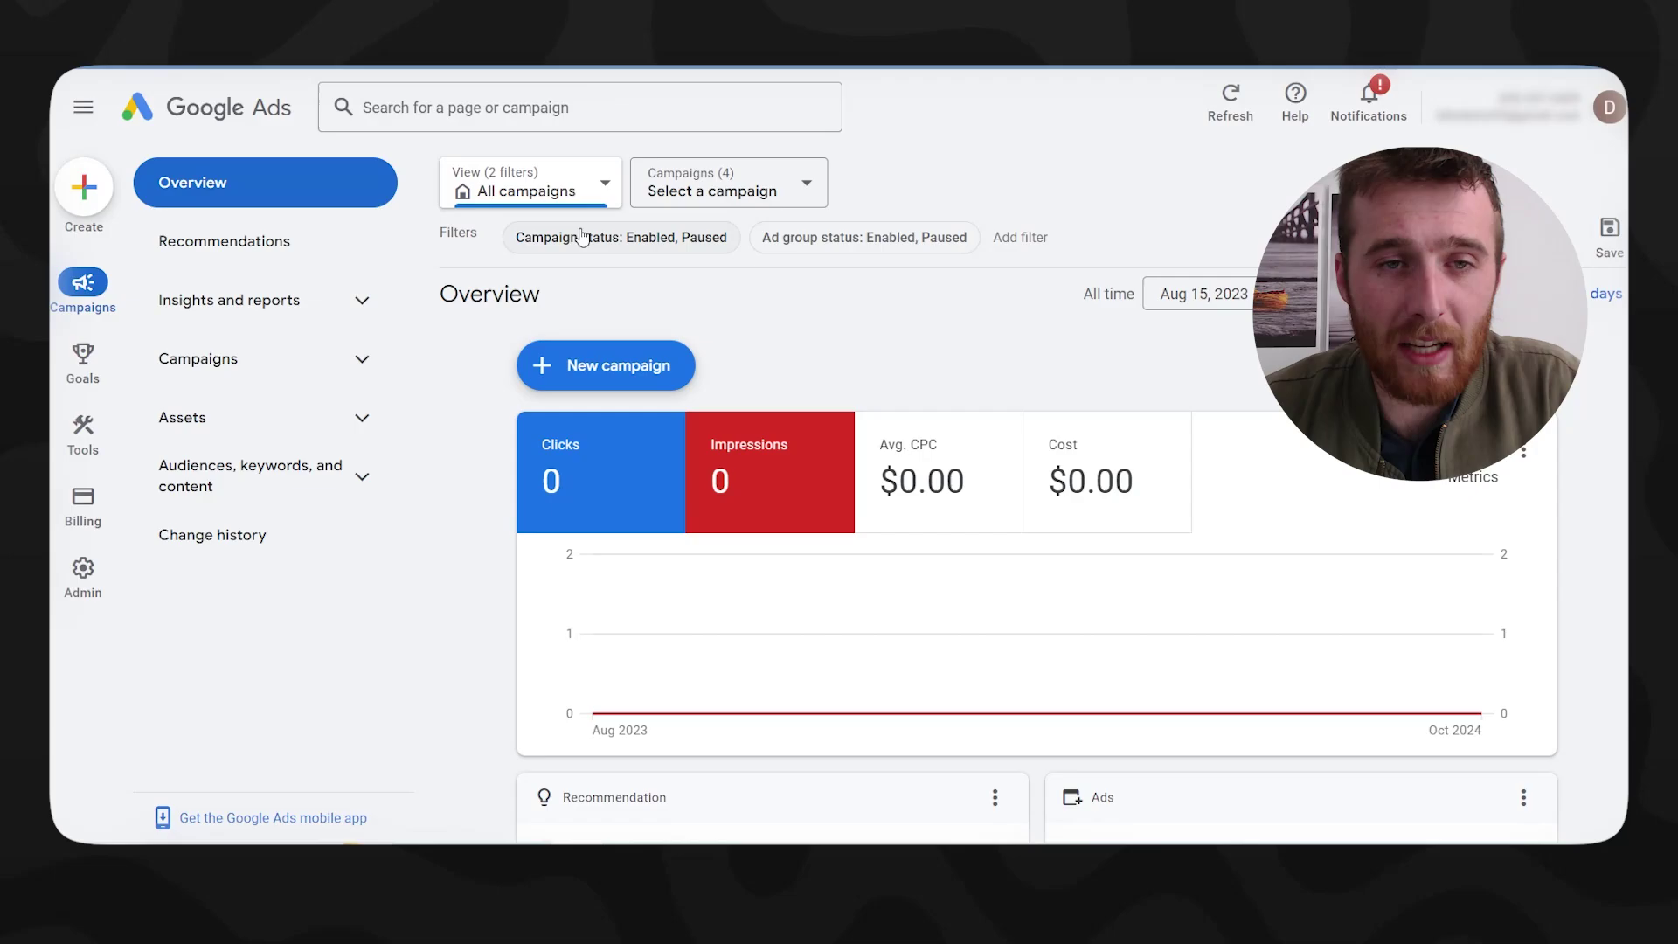
- Switch to the Leads-Search-4 campaign and open its targeted Locations page
click(529, 187)
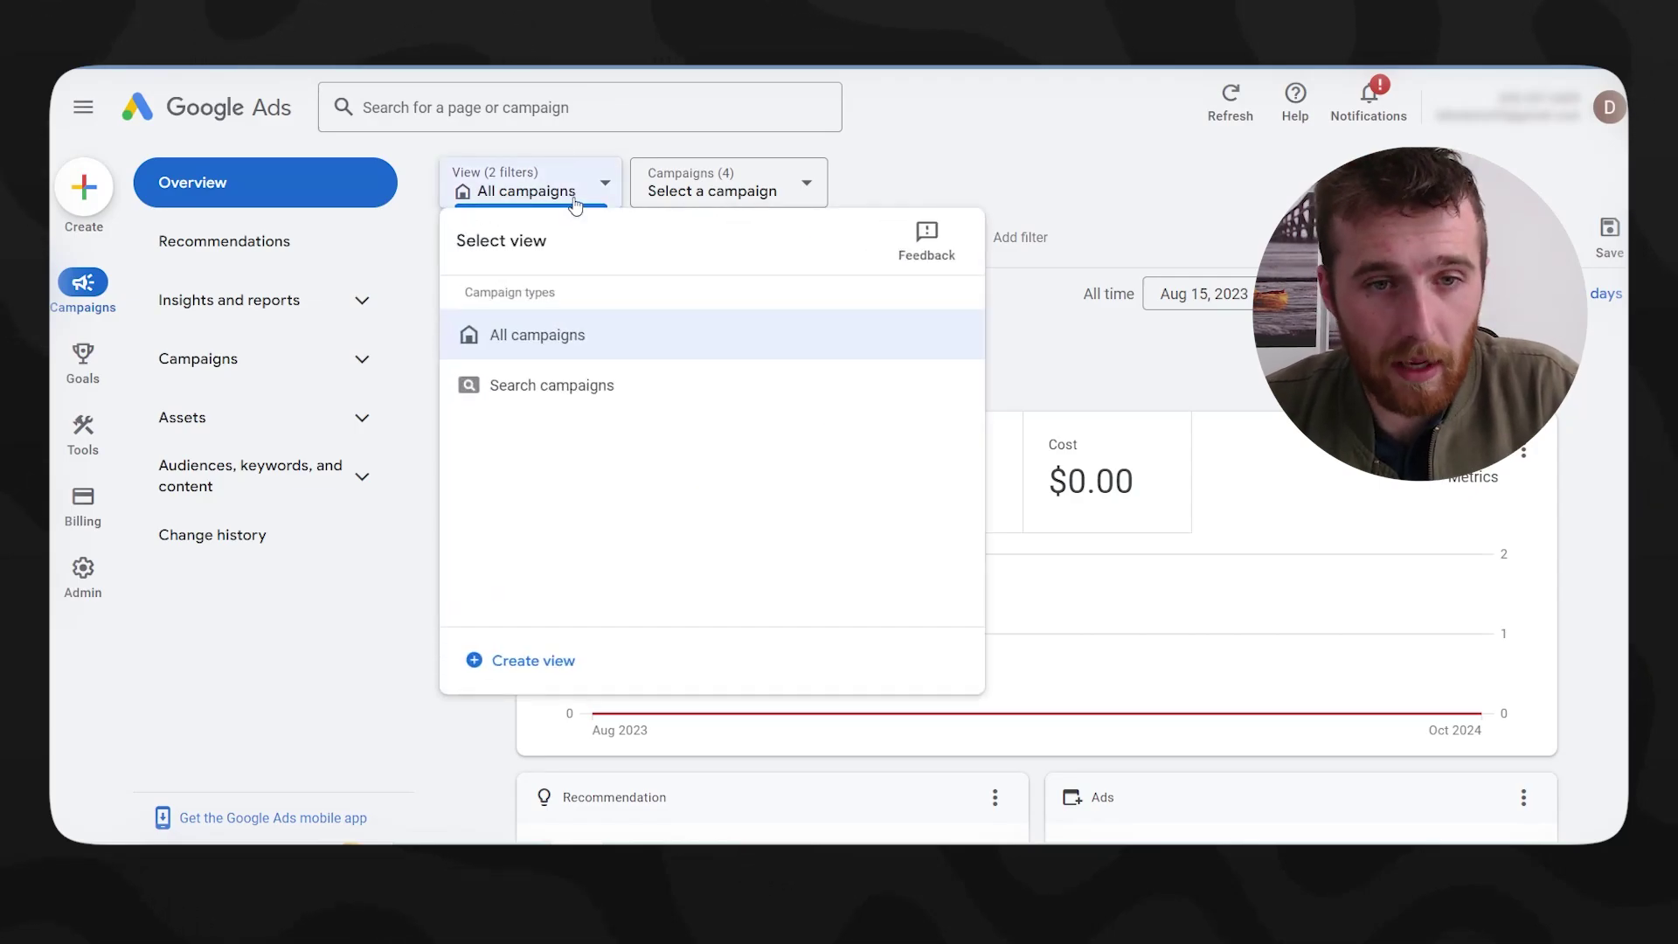
click(705, 199)
click(772, 434)
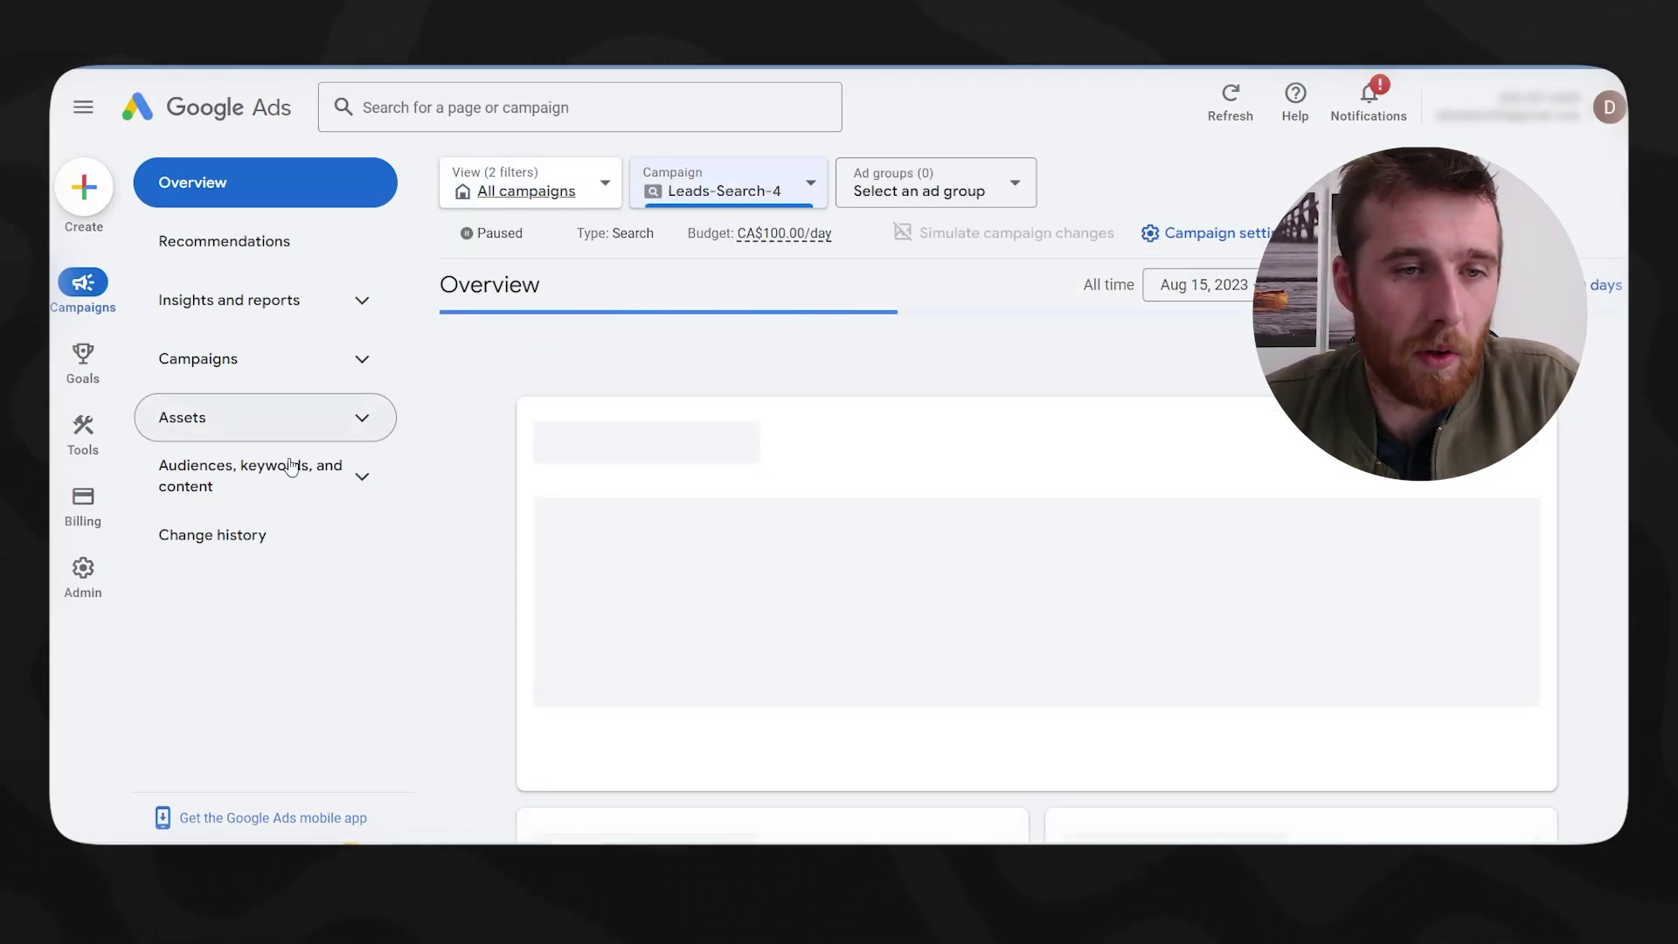
click(291, 468)
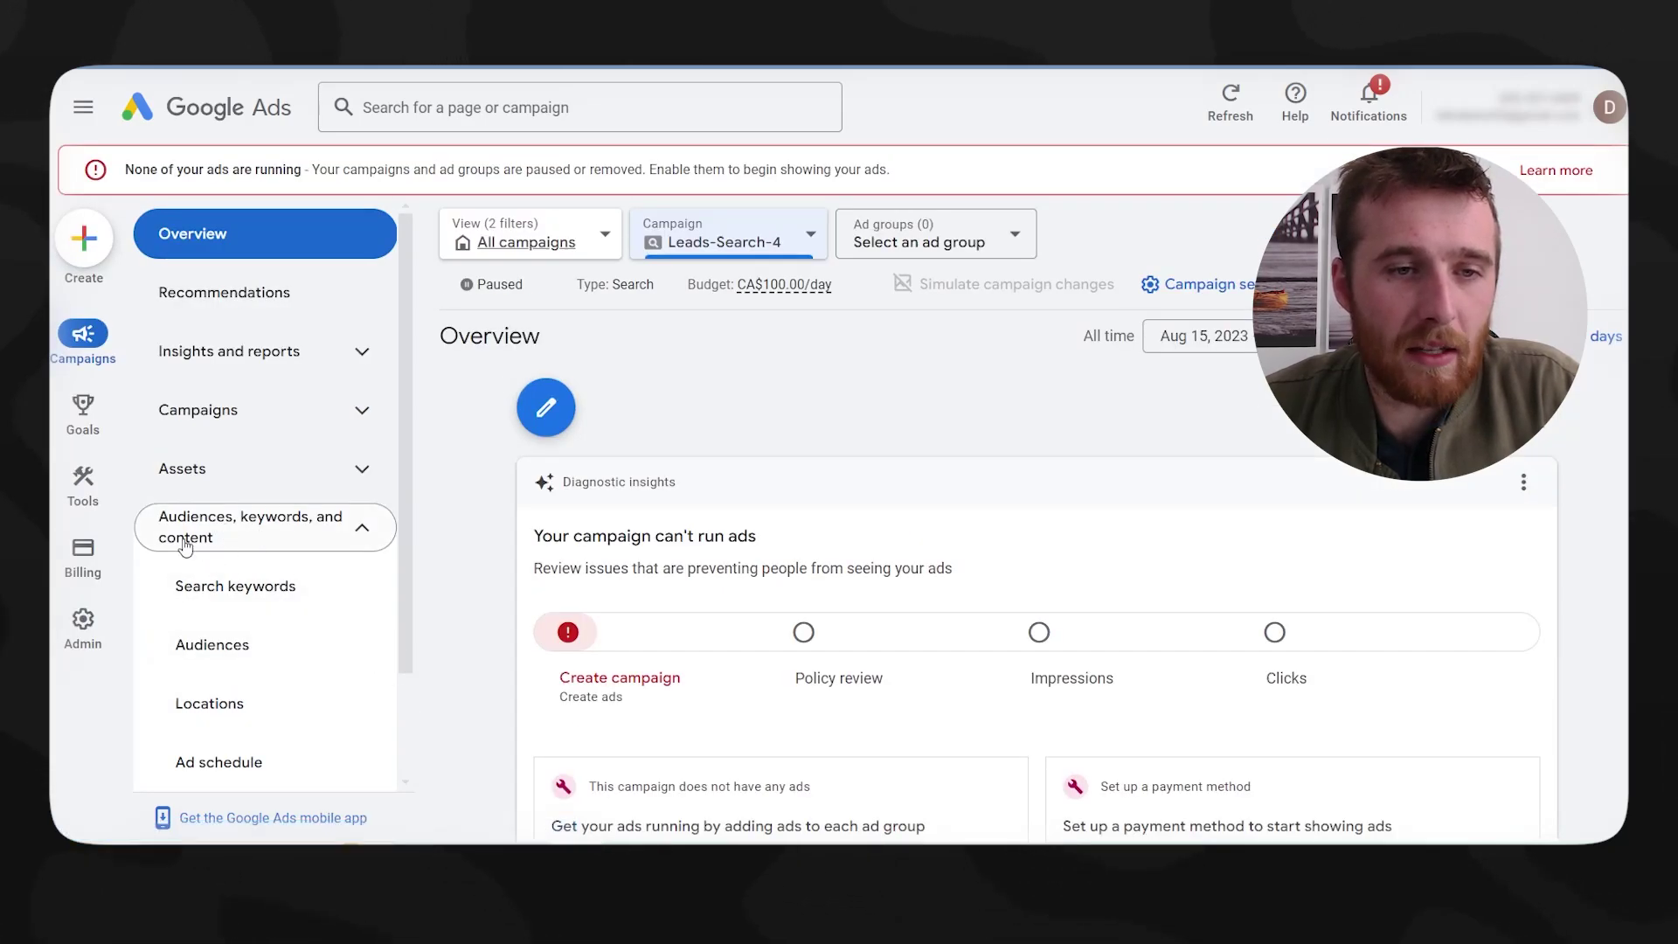
click(200, 705)
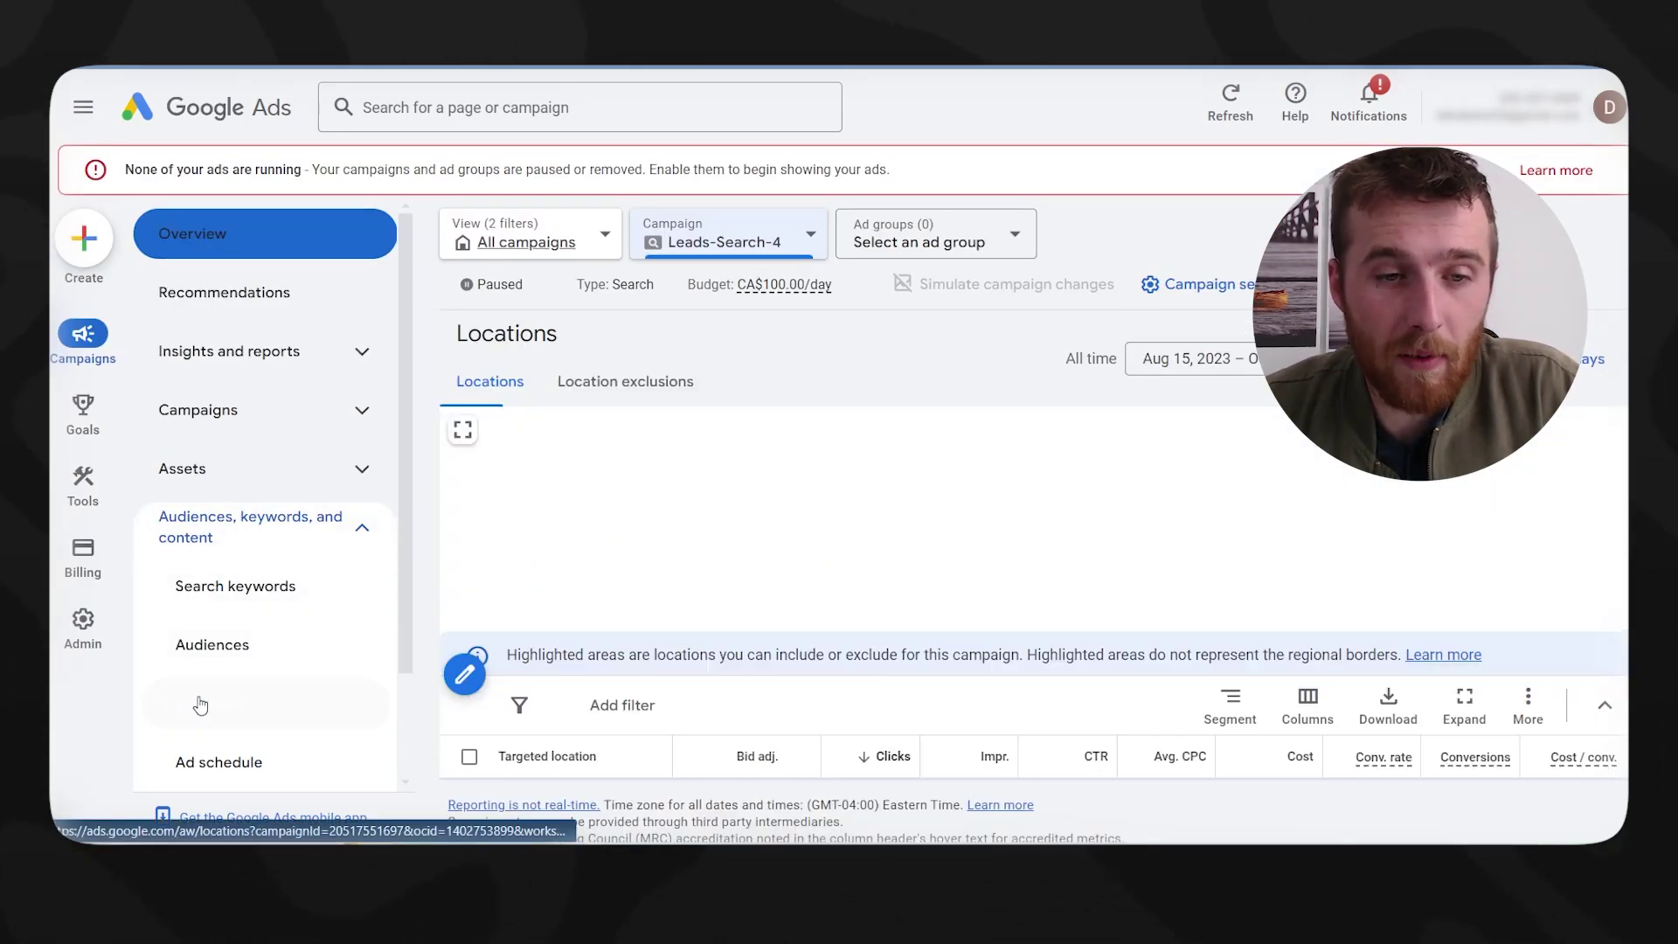
- Remove Ontario, Canada from the targeted locations and confirm the removal
scroll(1203, 525, down, 2)
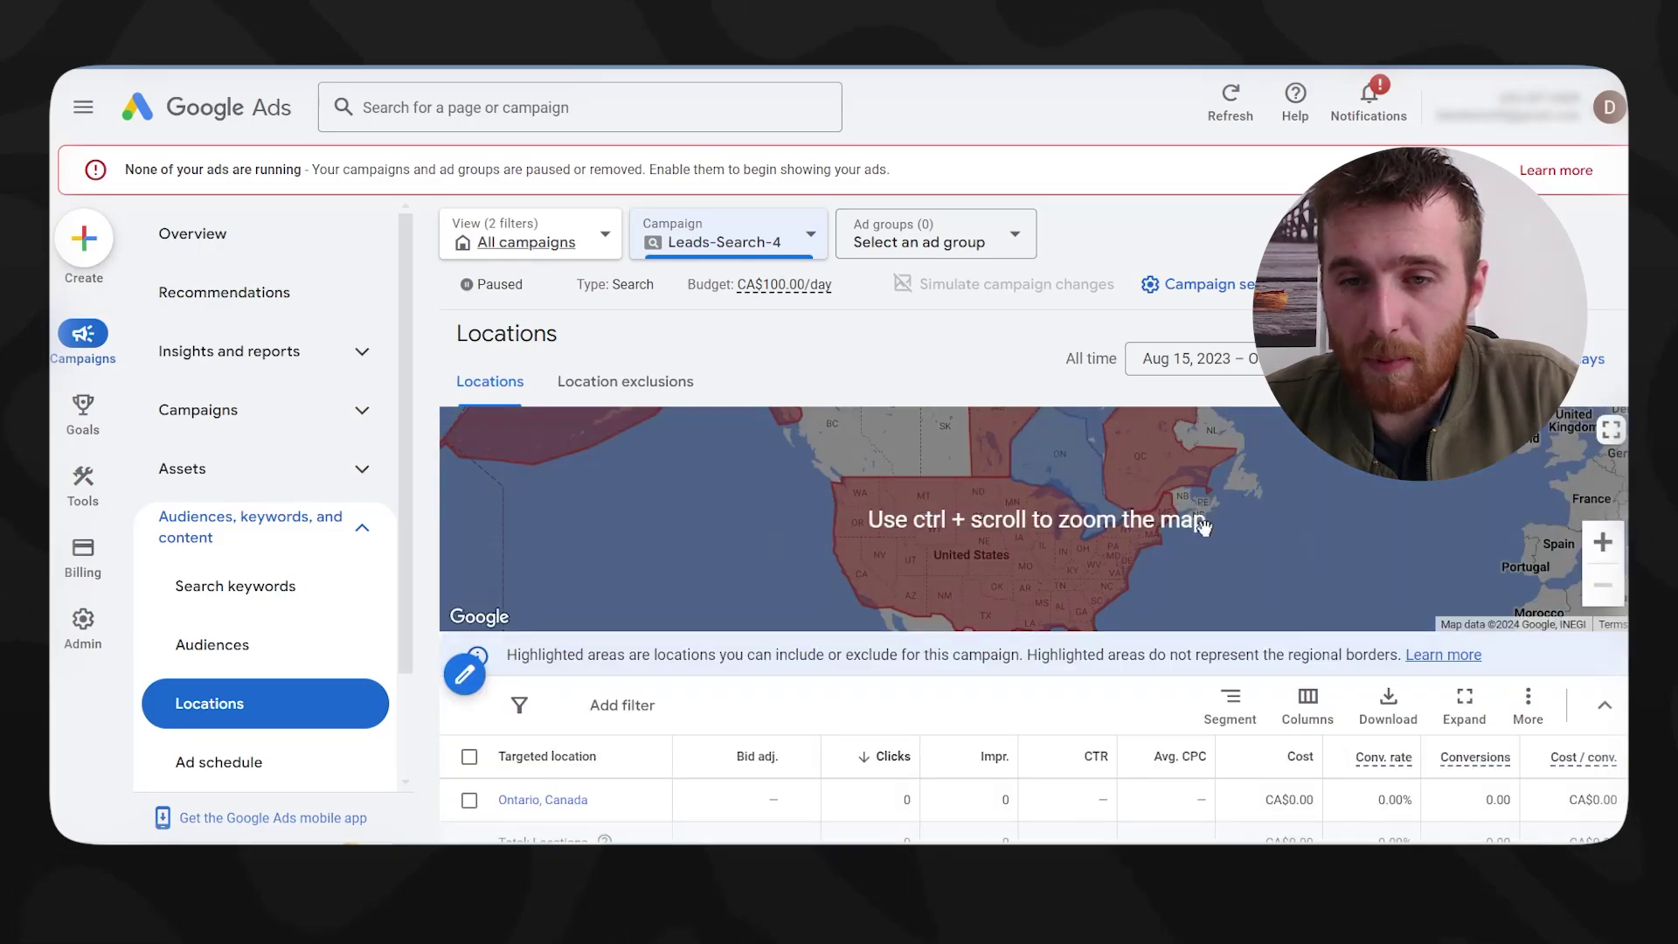
scroll(850, 557, down, 2)
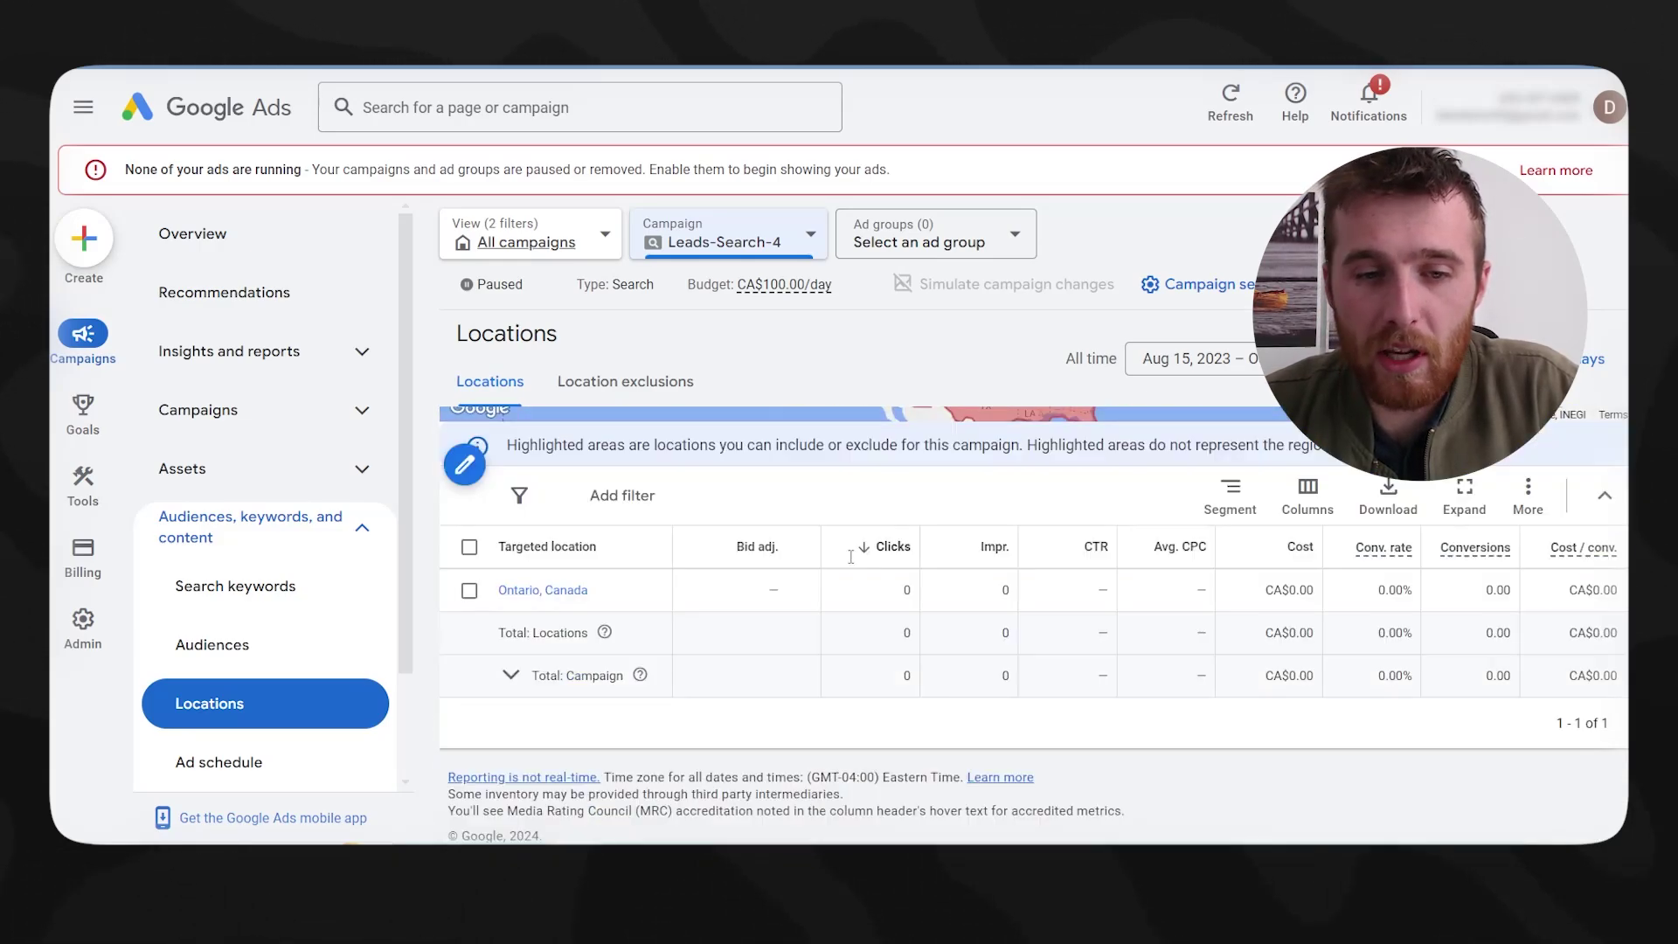
scroll(585, 569, up, 2)
scroll(576, 581, down, 1)
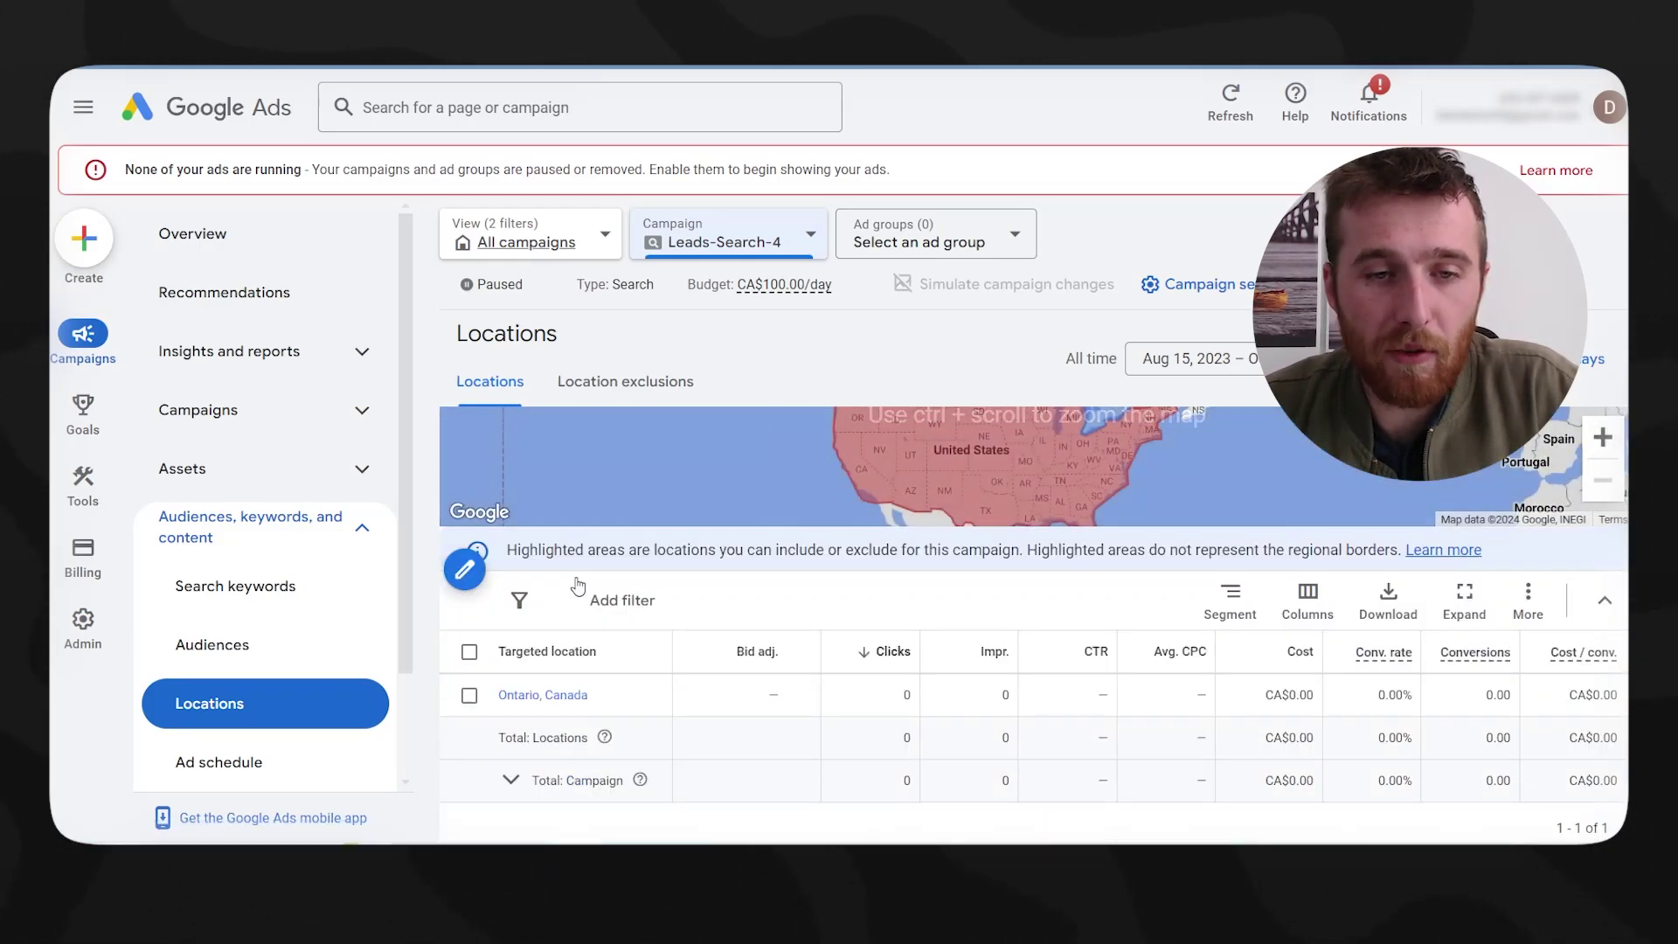
click(469, 694)
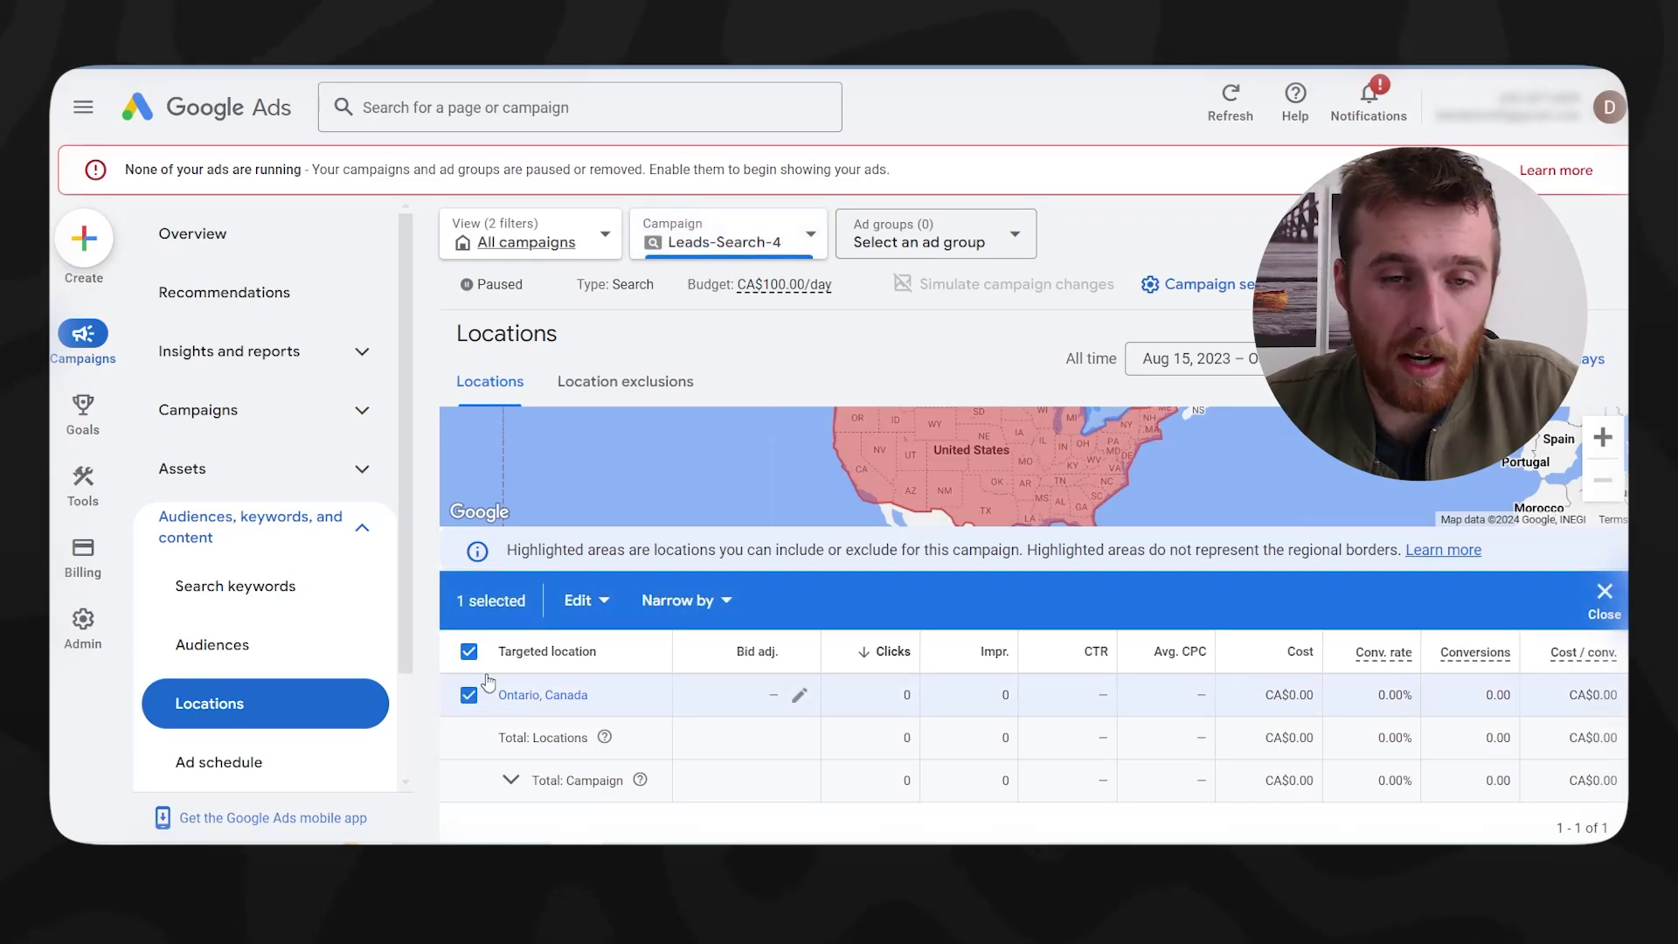
click(603, 601)
click(603, 652)
click(1034, 495)
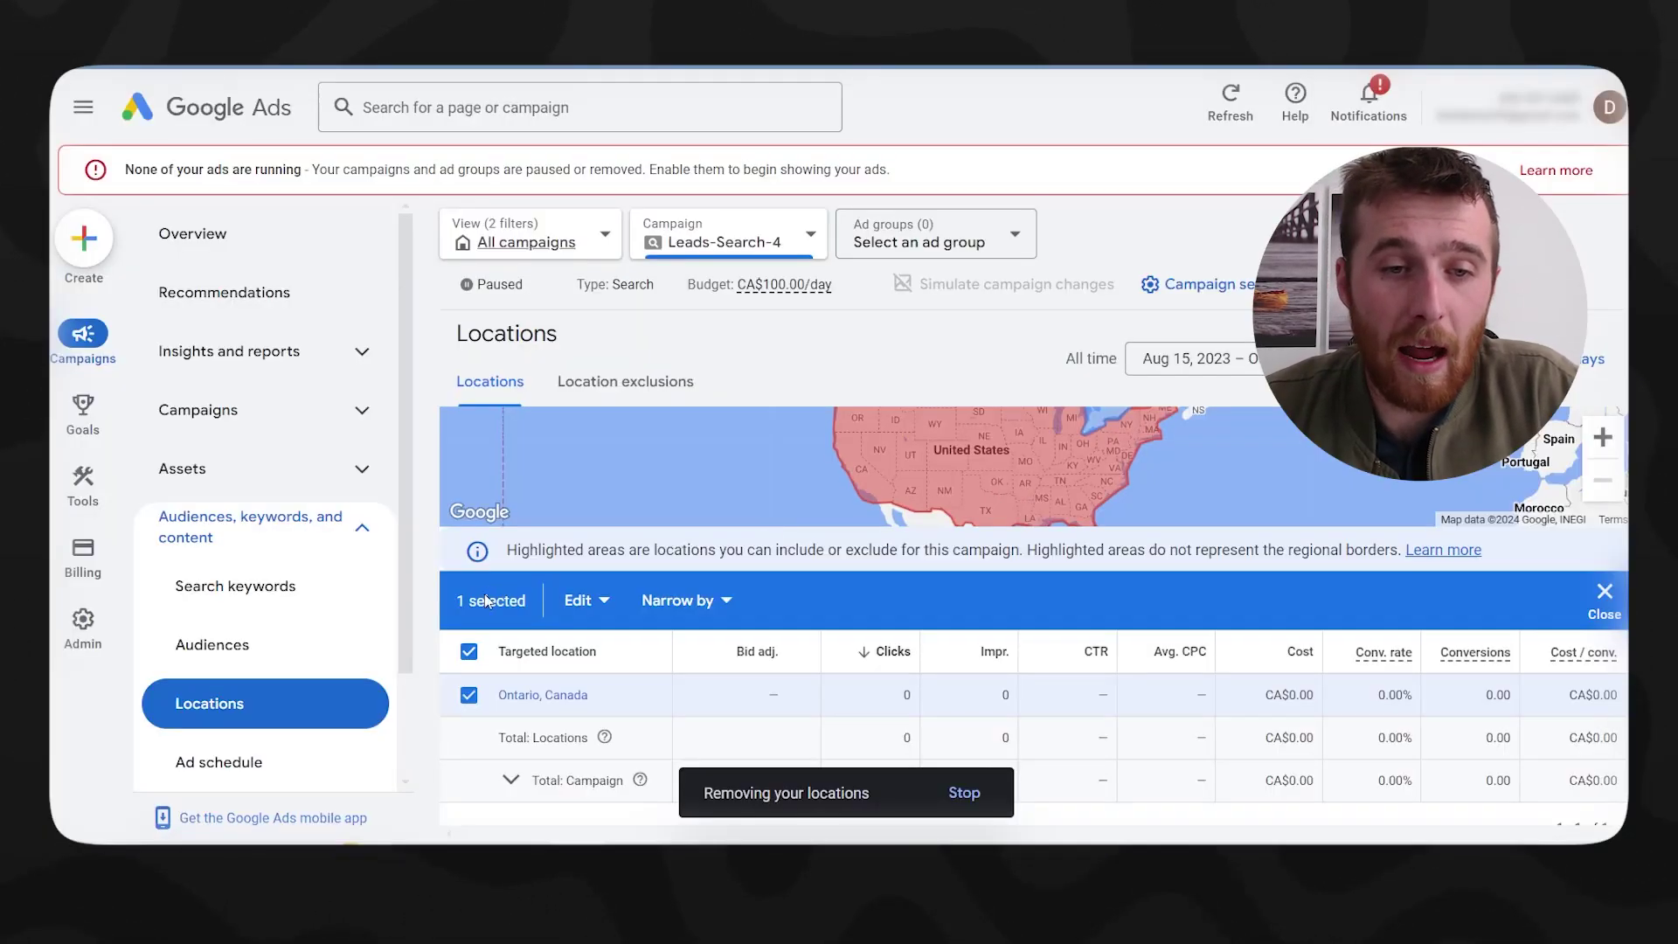
scroll(571, 626, up, 1)
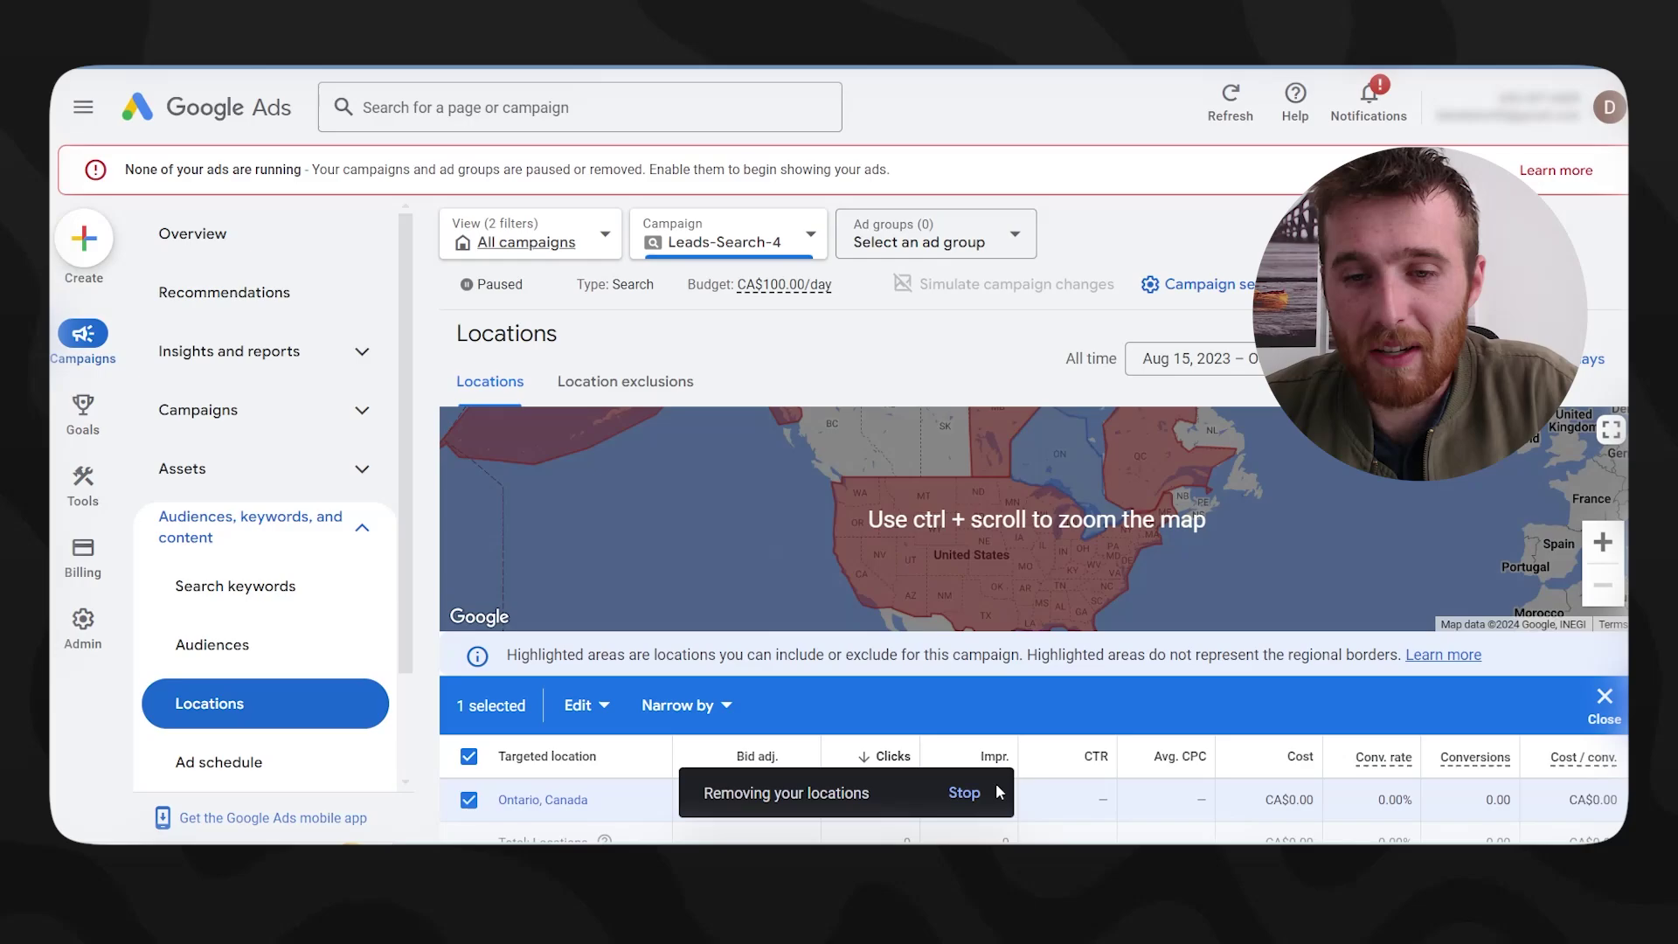
scroll(929, 469, up, 1)
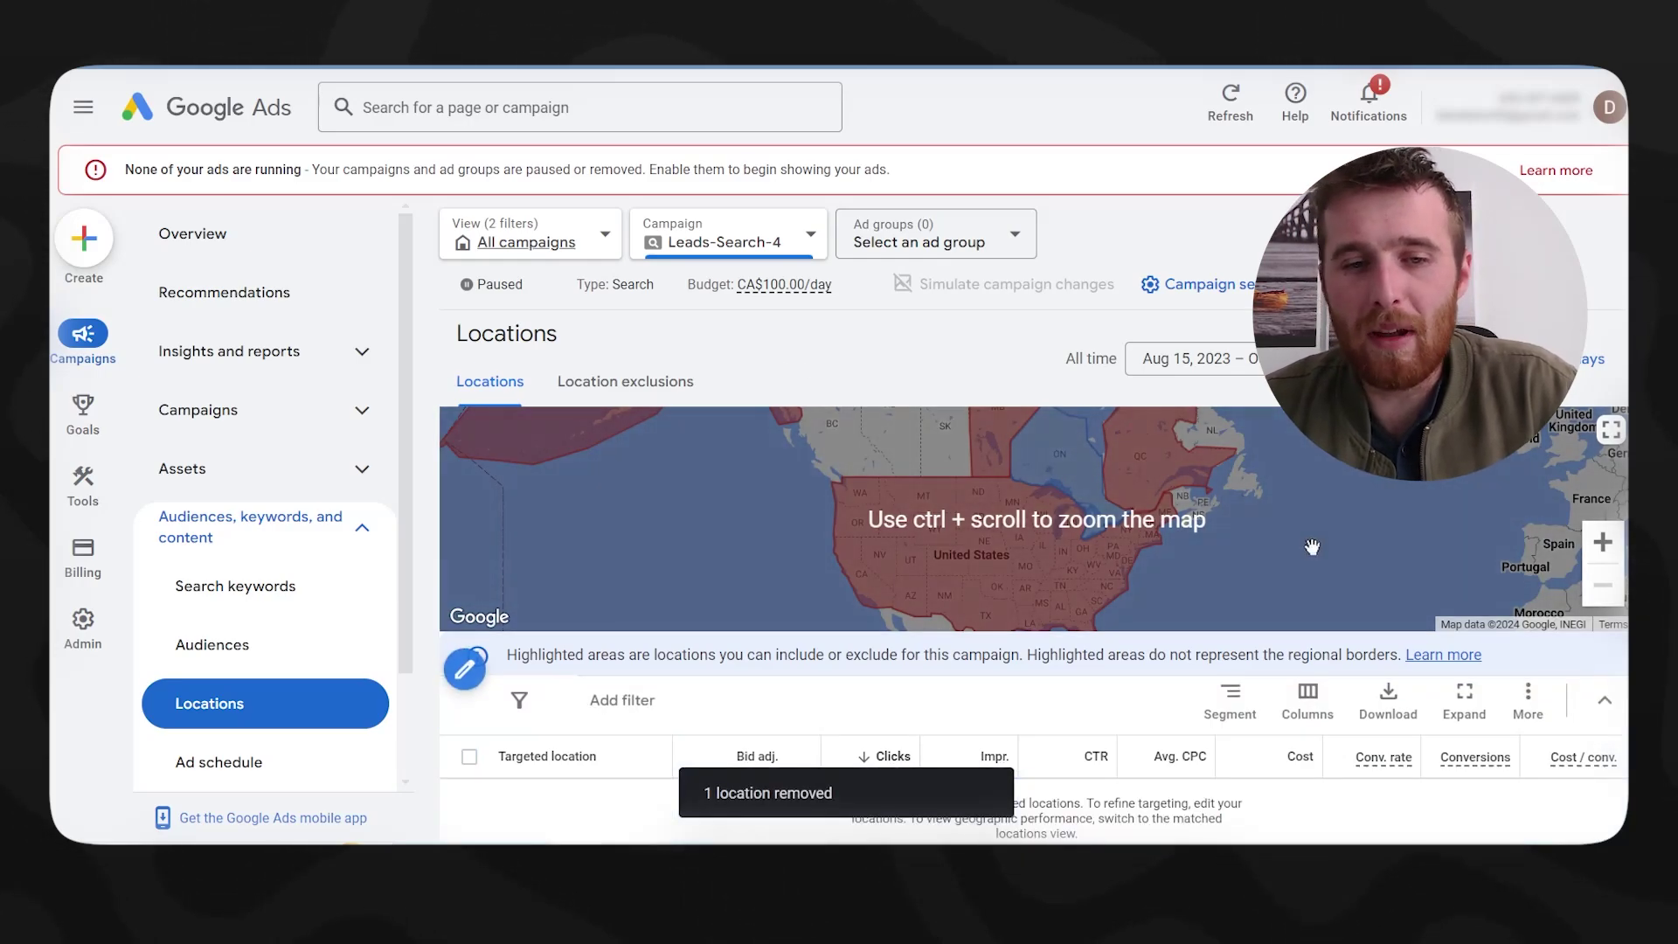
- Add a 20 mi radius target around Hamilton, ON and save it
click(464, 669)
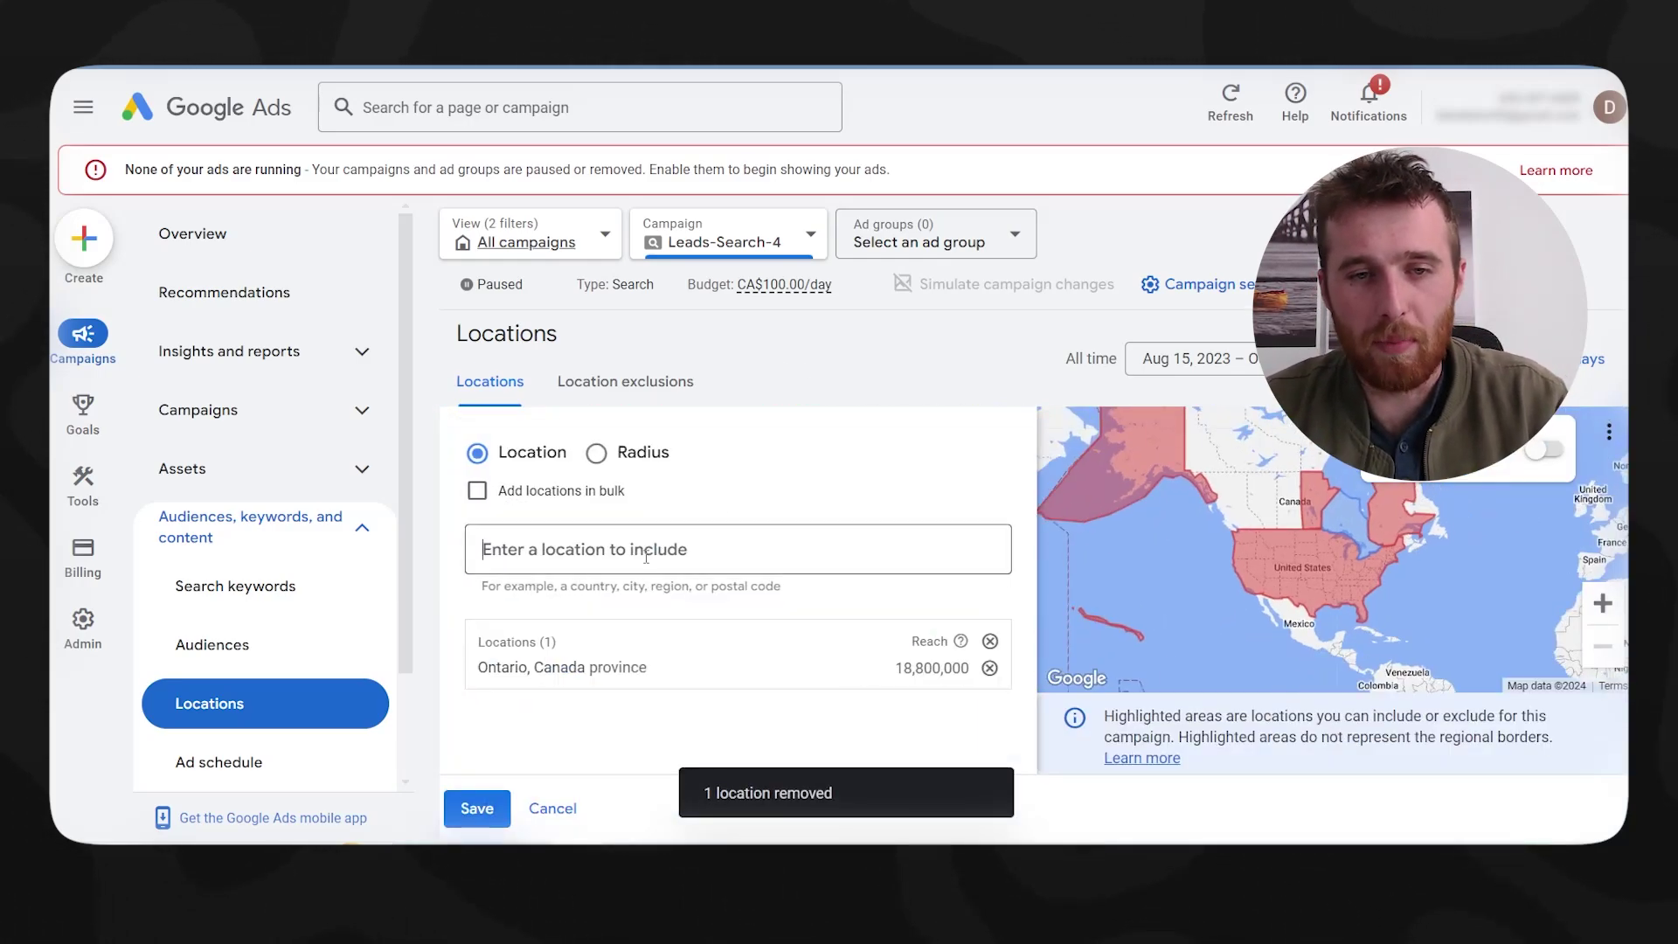
text(on)
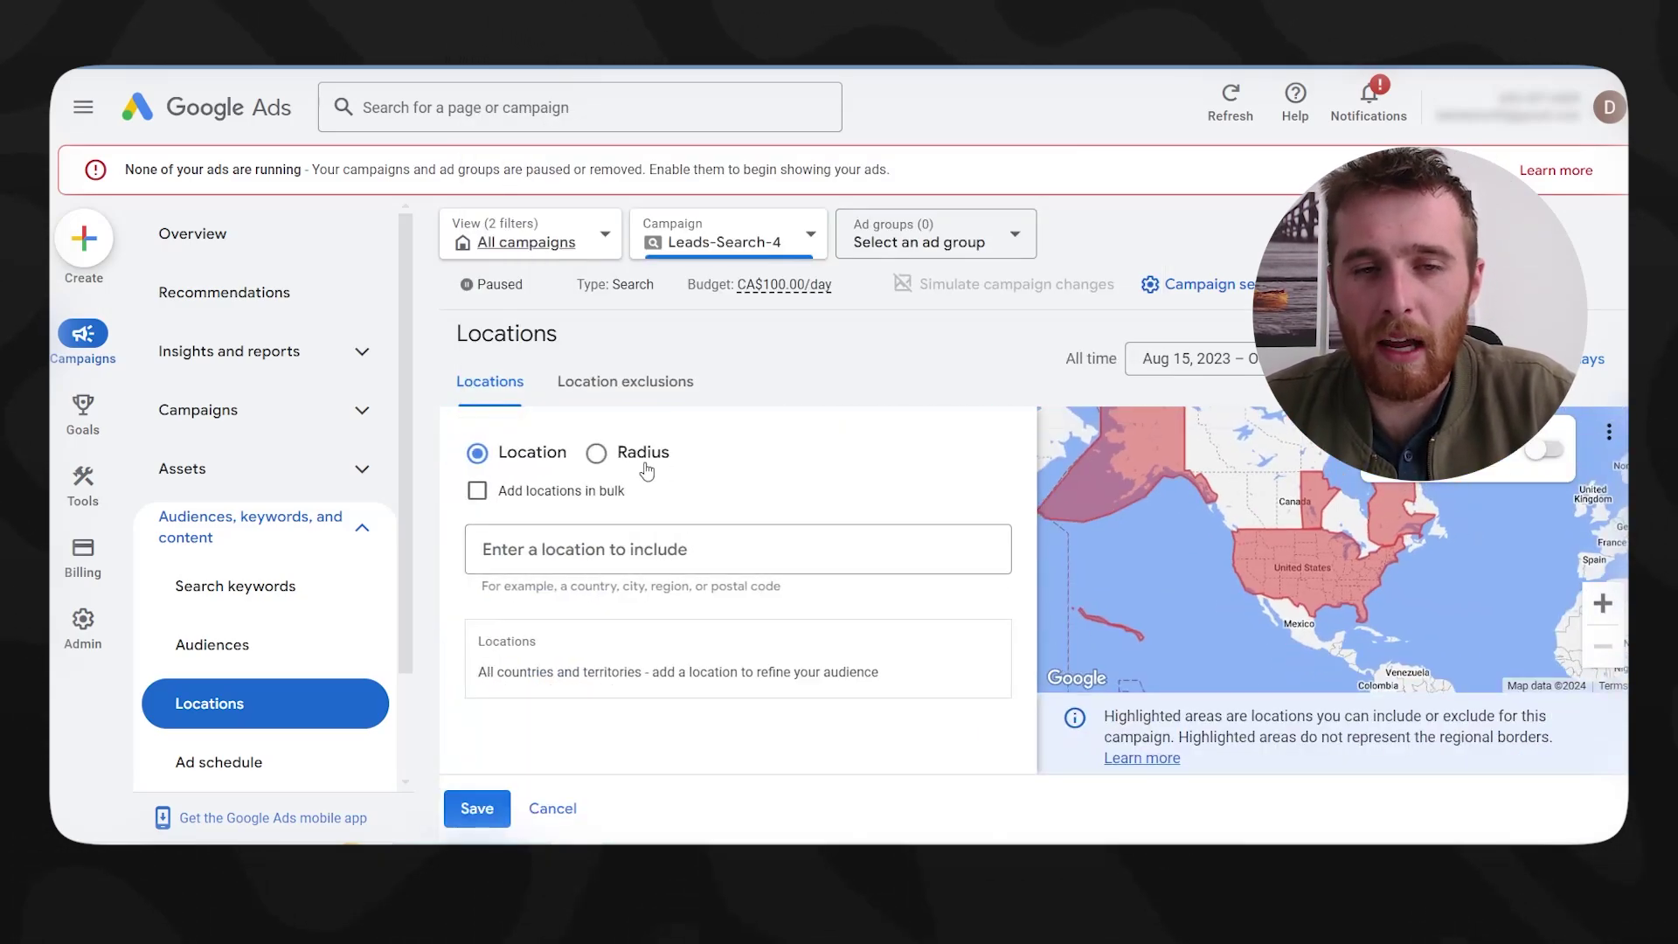
click(644, 456)
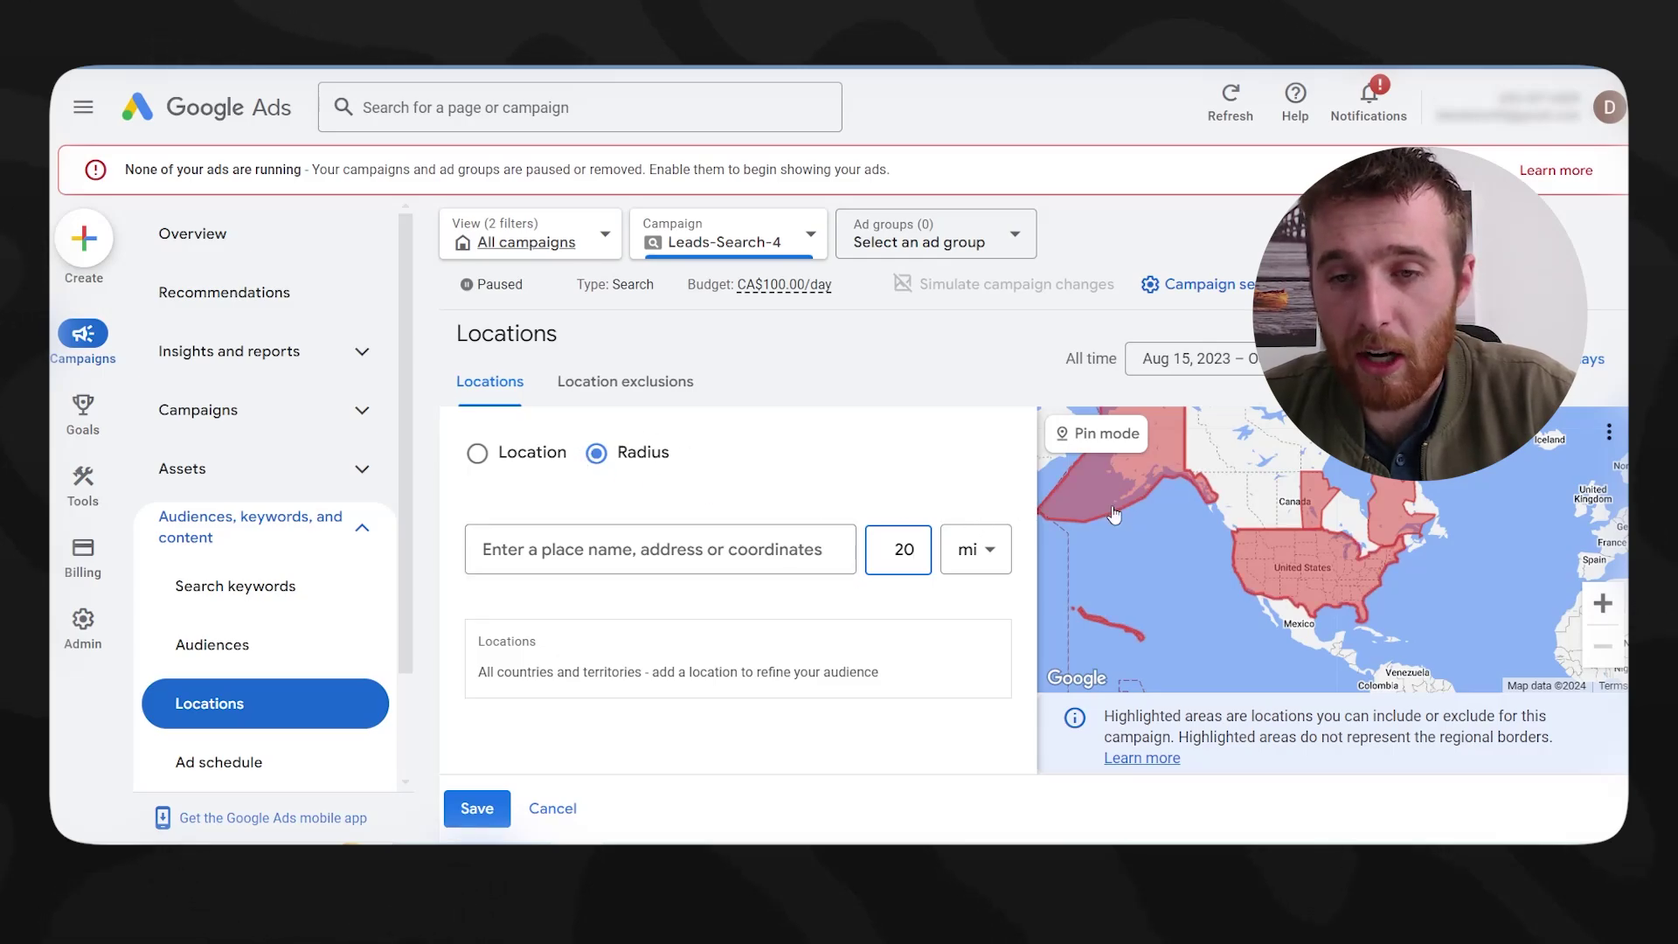
double_click(895, 554)
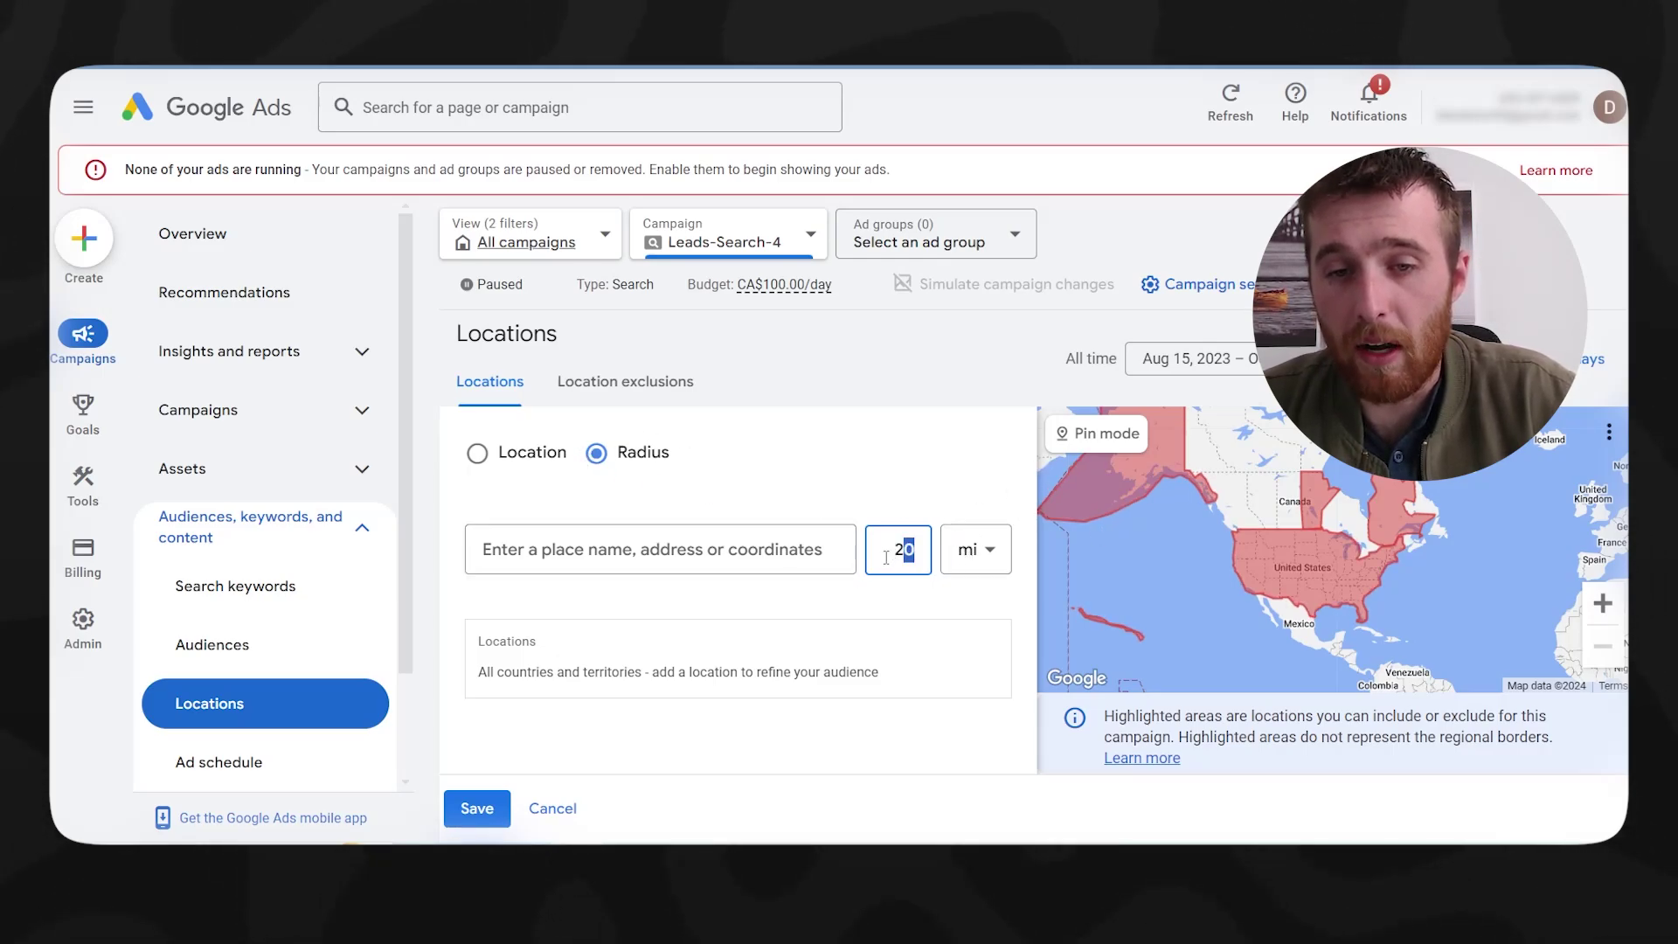
click(574, 564)
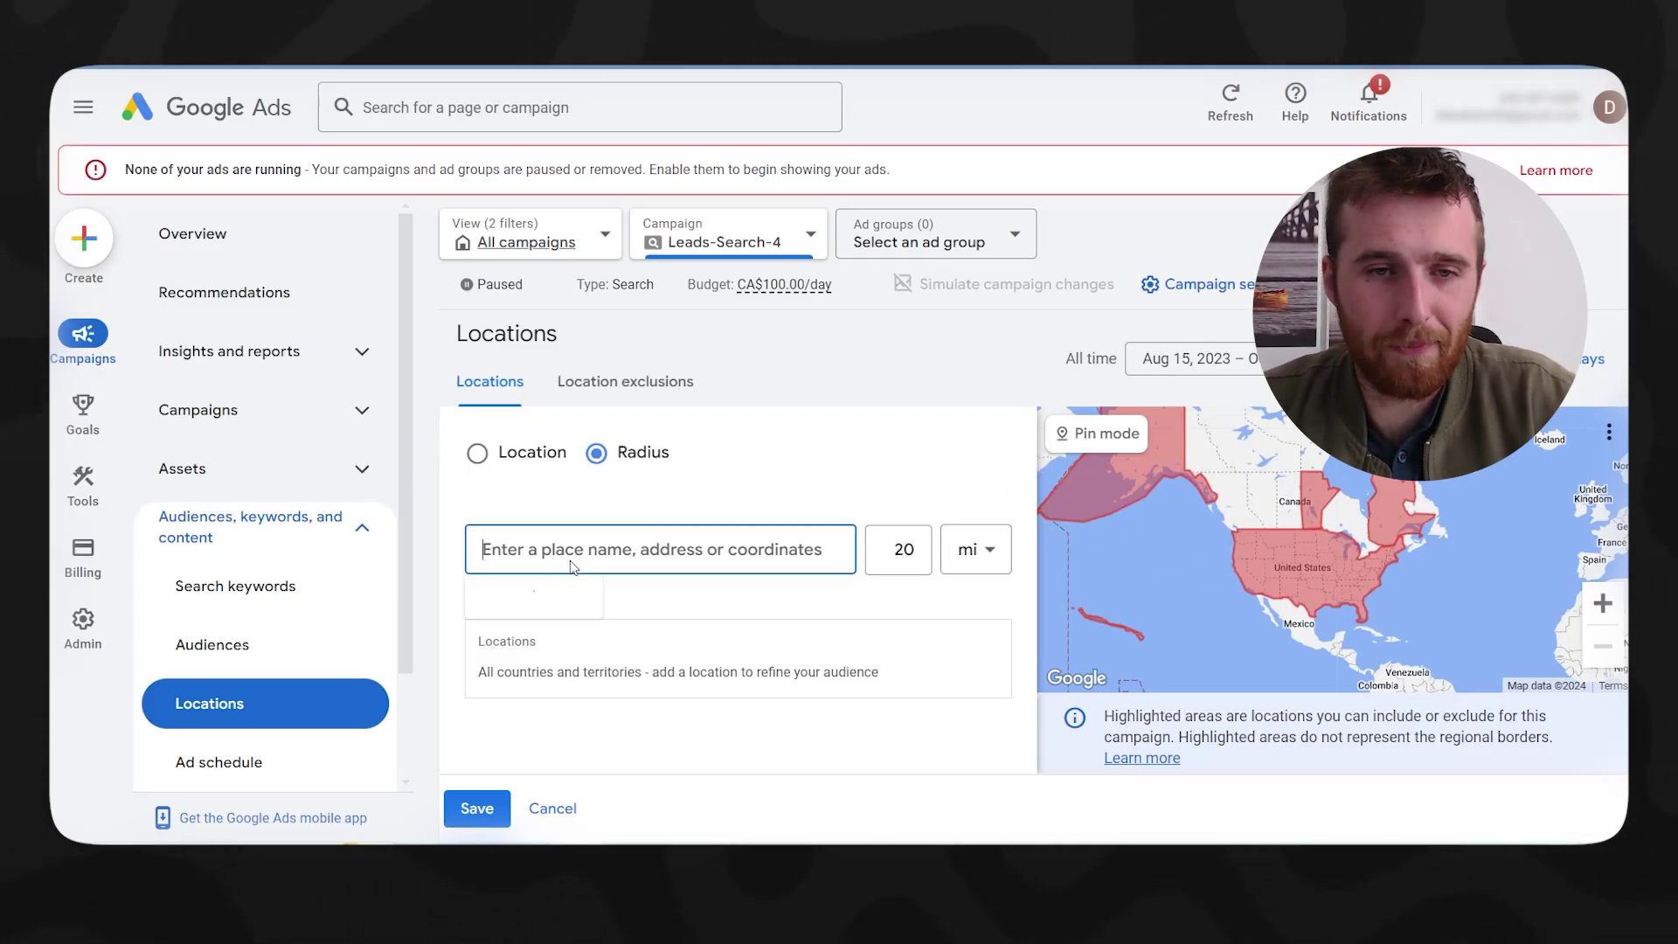
text(hamilton)
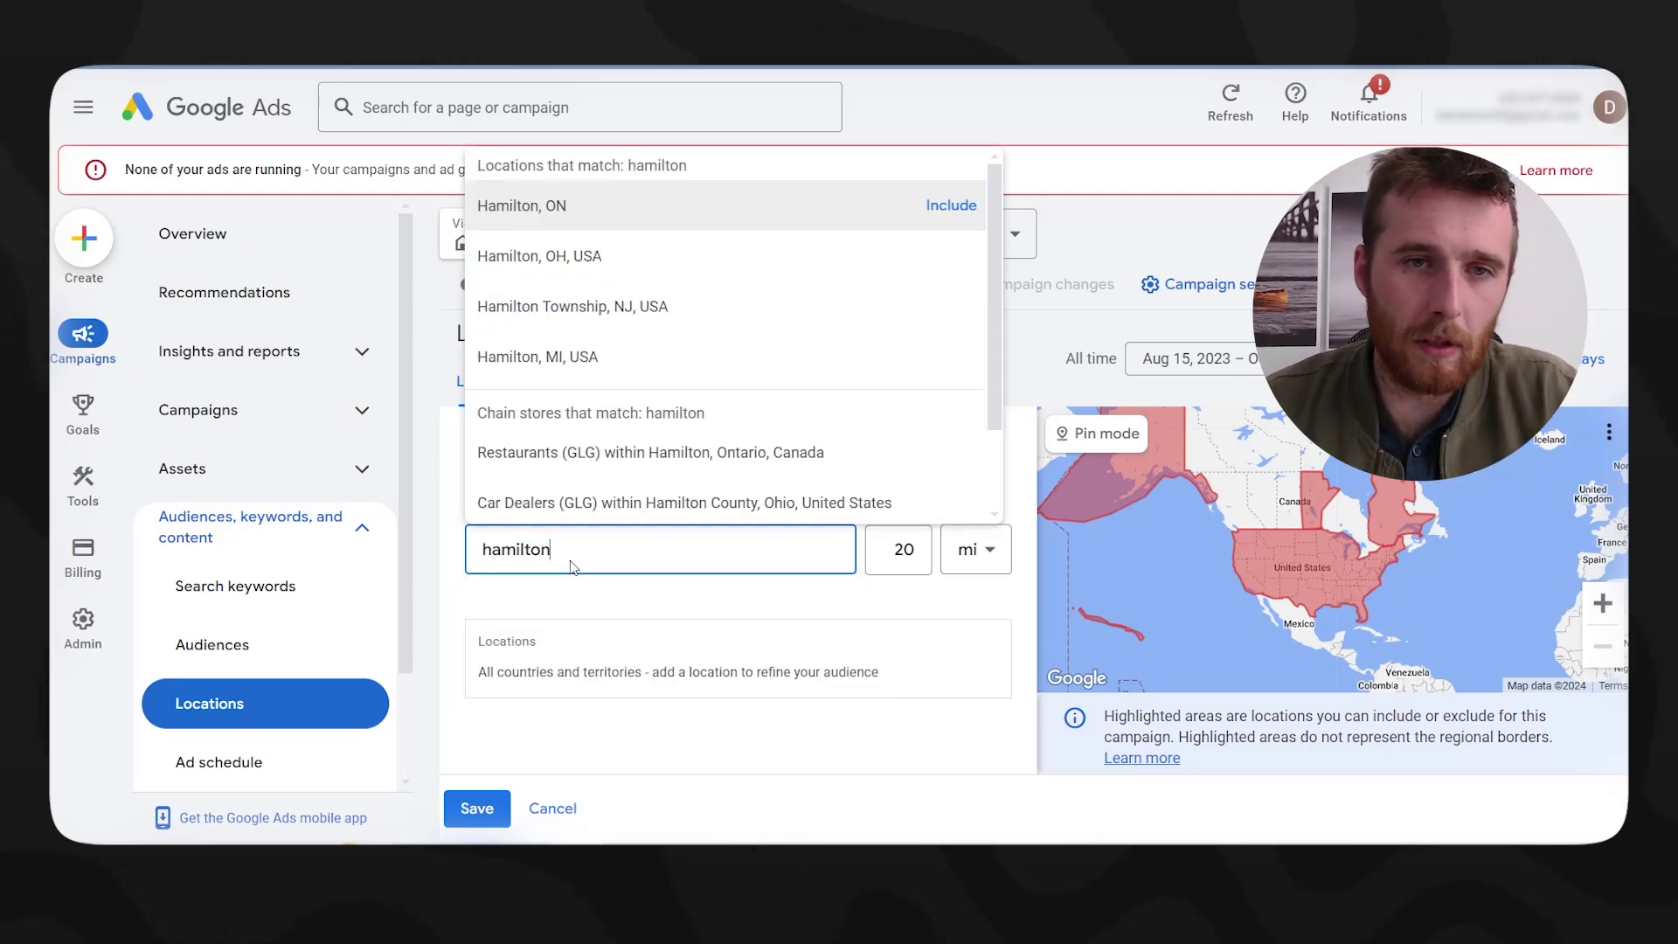
click(950, 208)
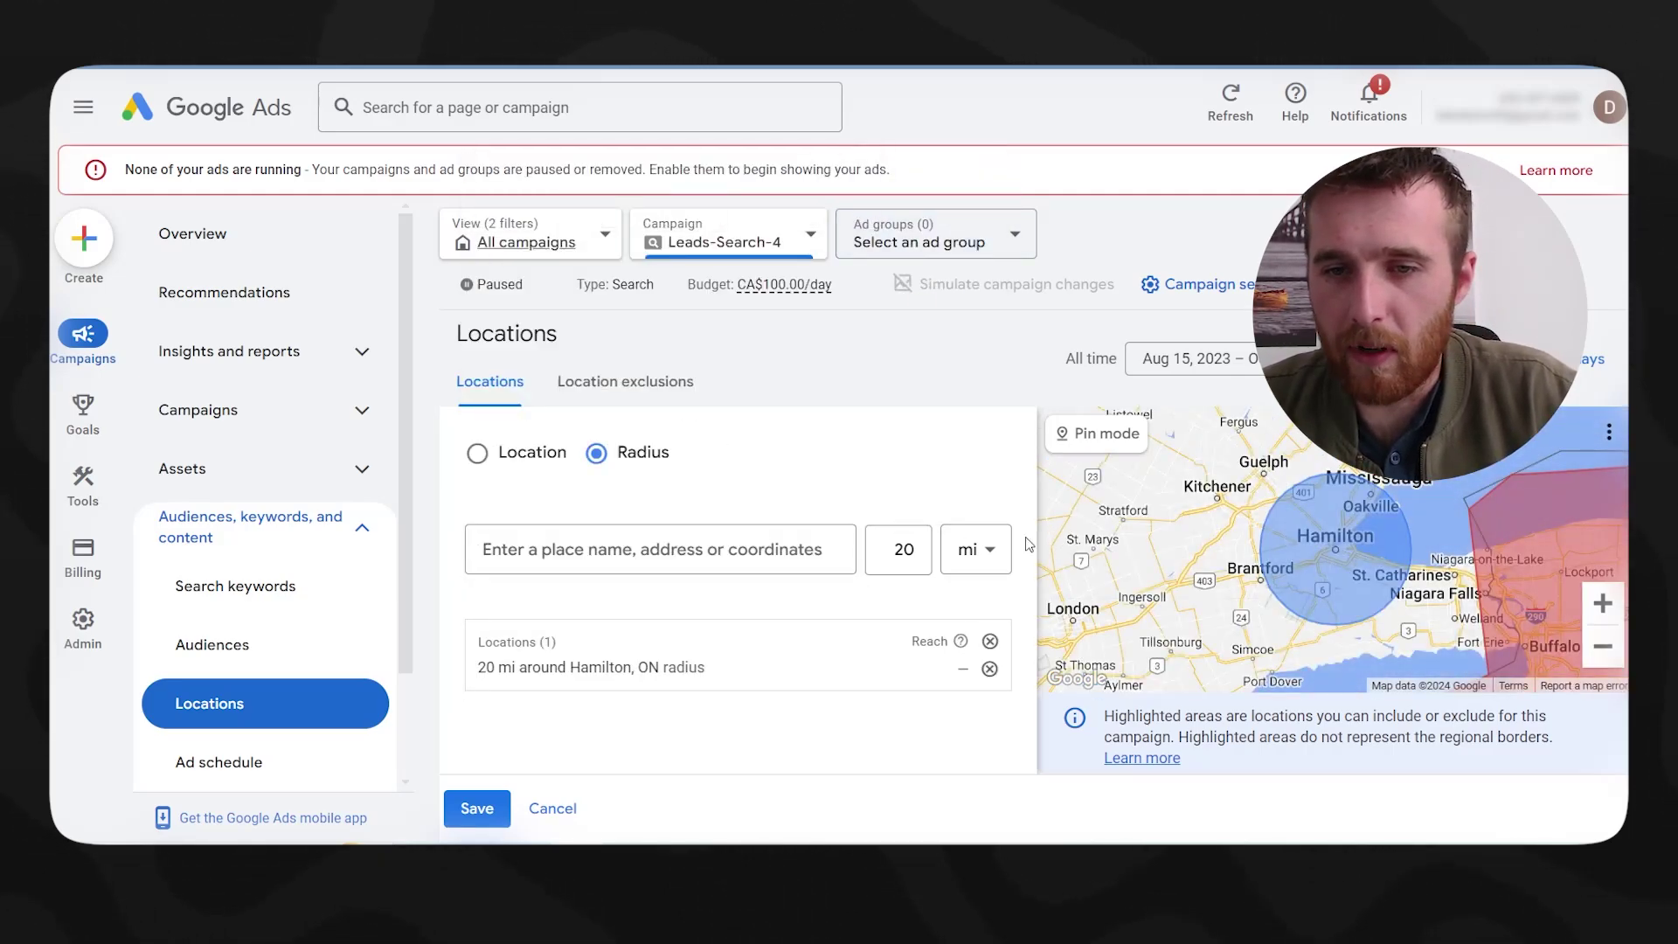
double_click(902, 551)
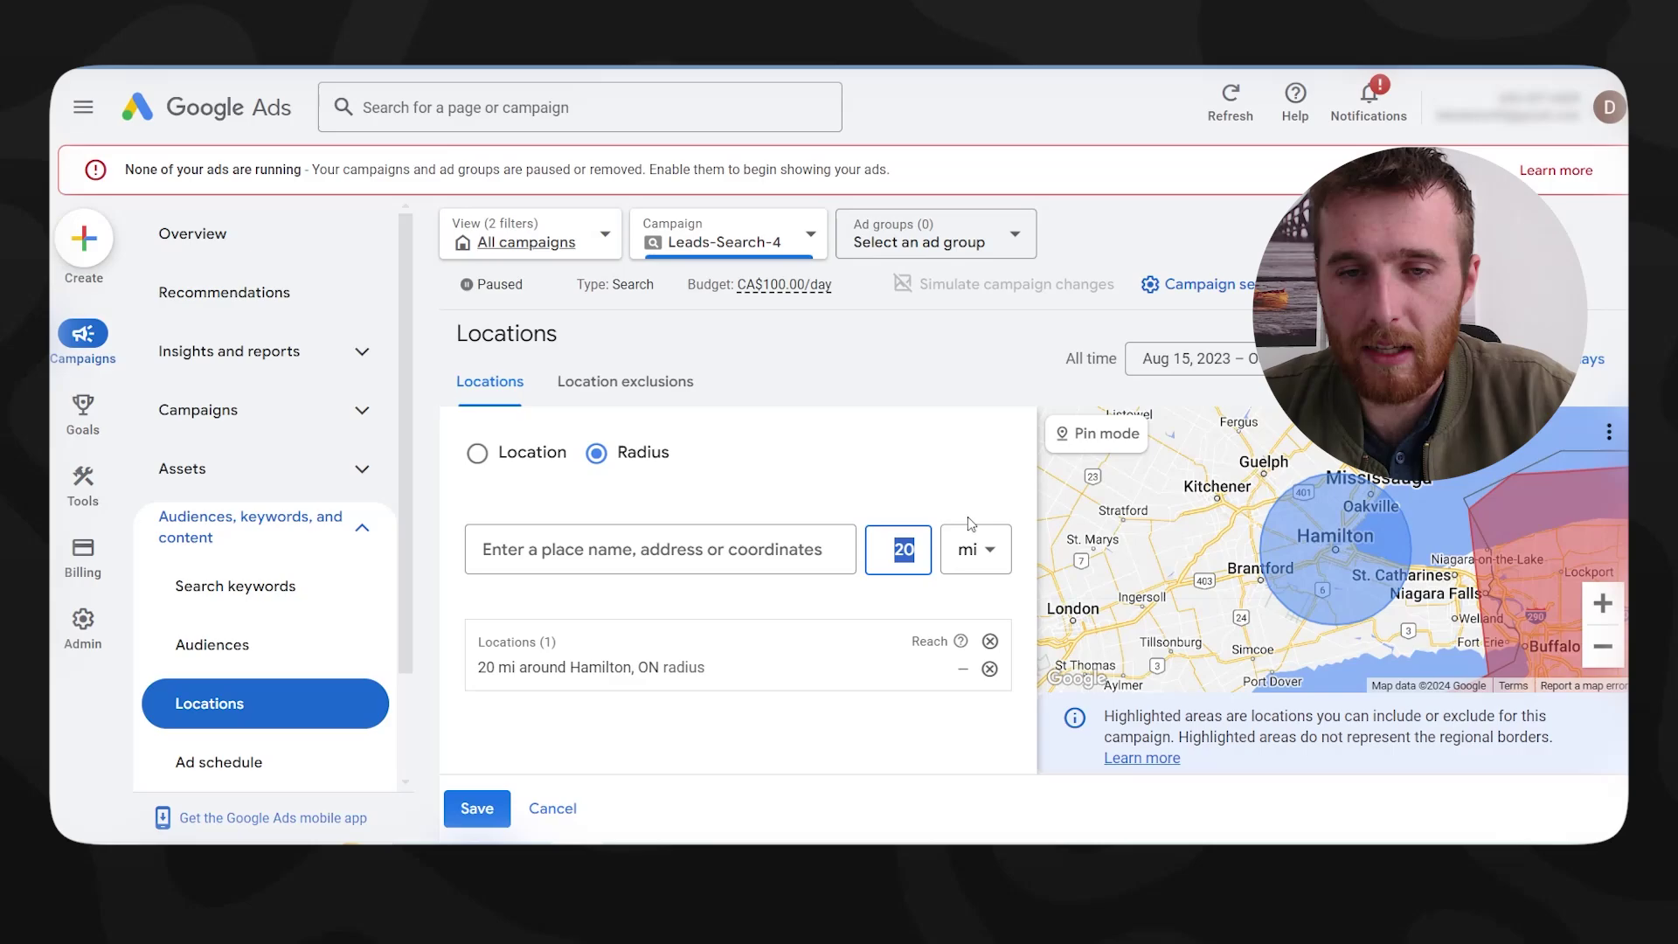
text(50)
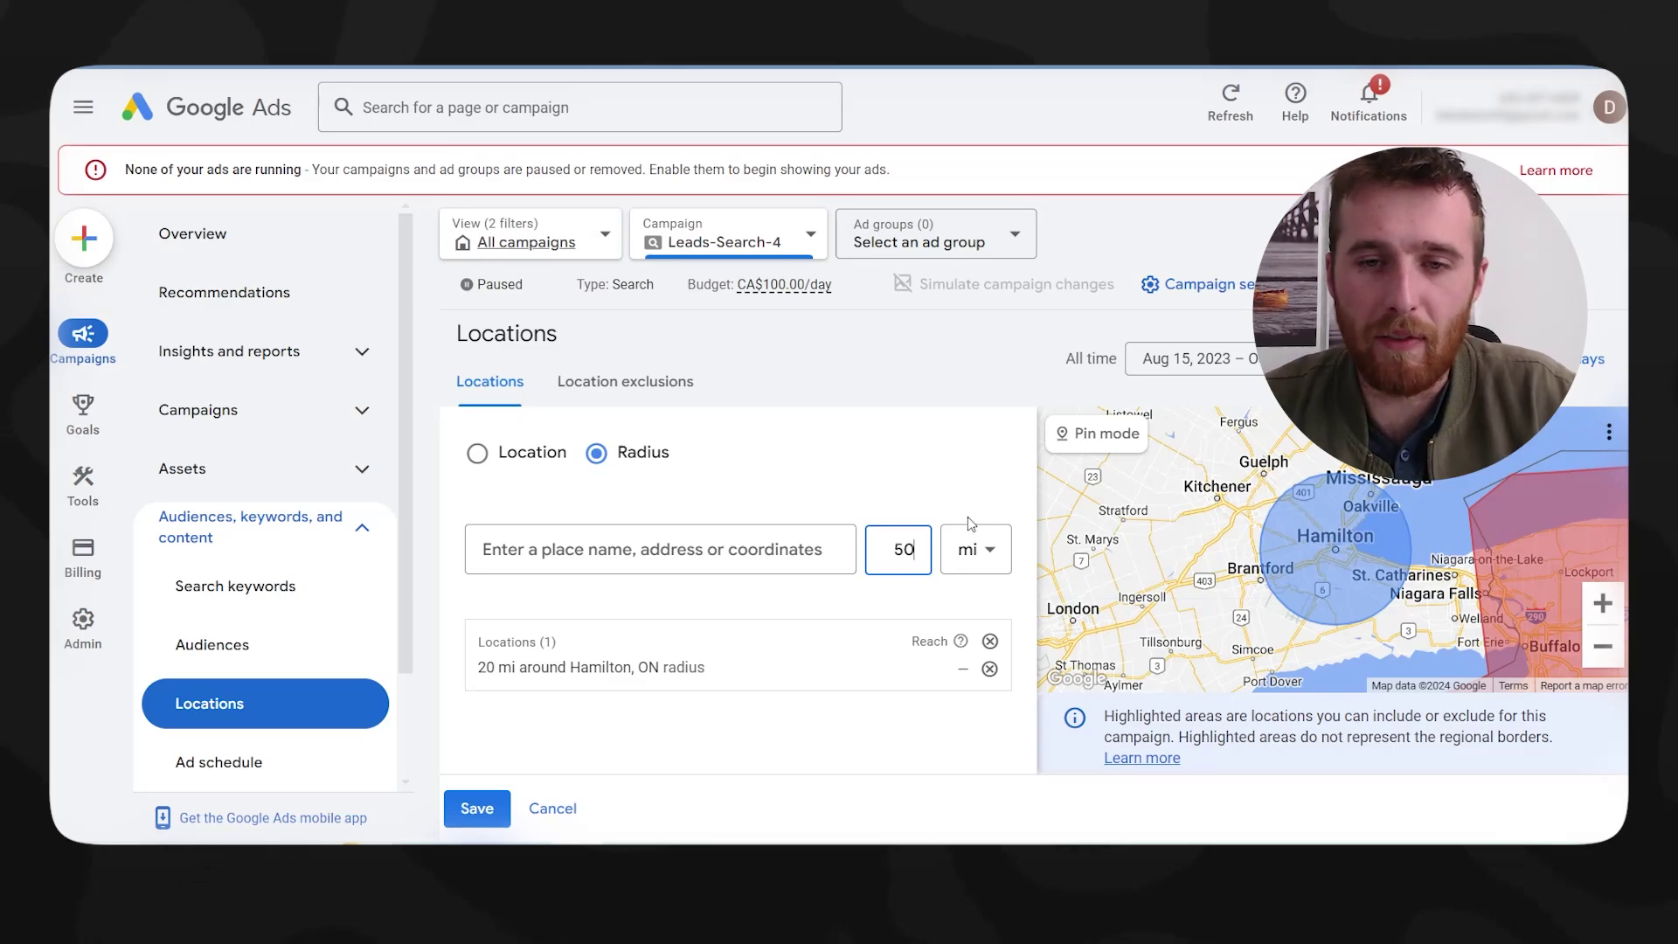
click(466, 811)
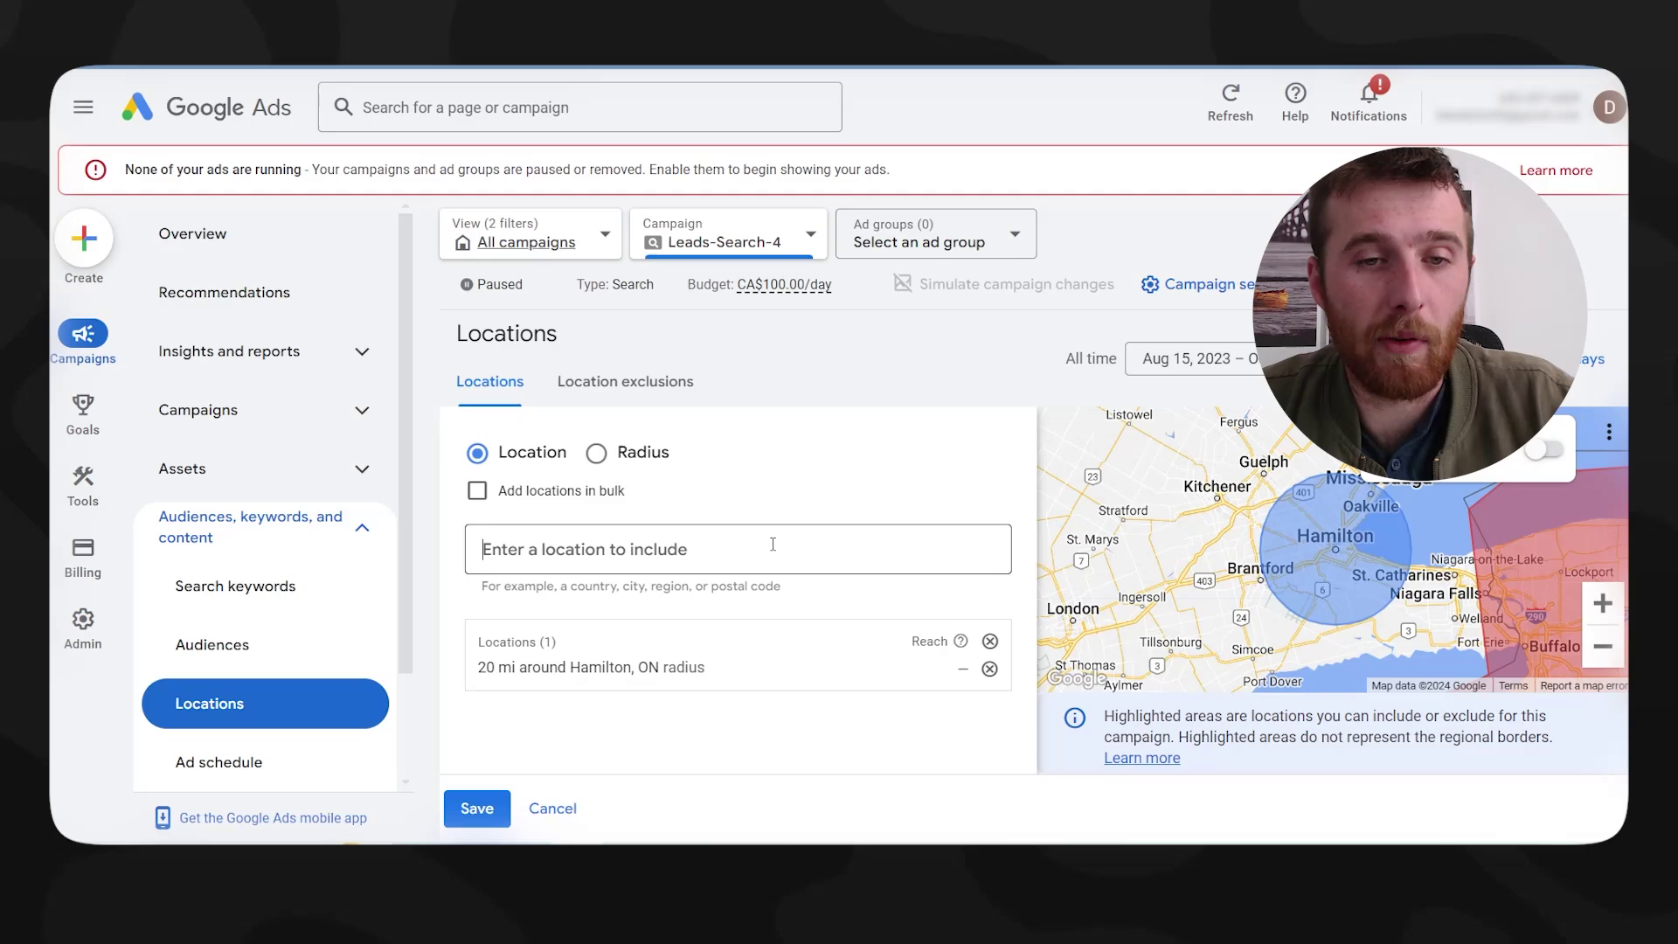
- Include the Ontario, Canada province as a location and save the targeting
text(ontario)
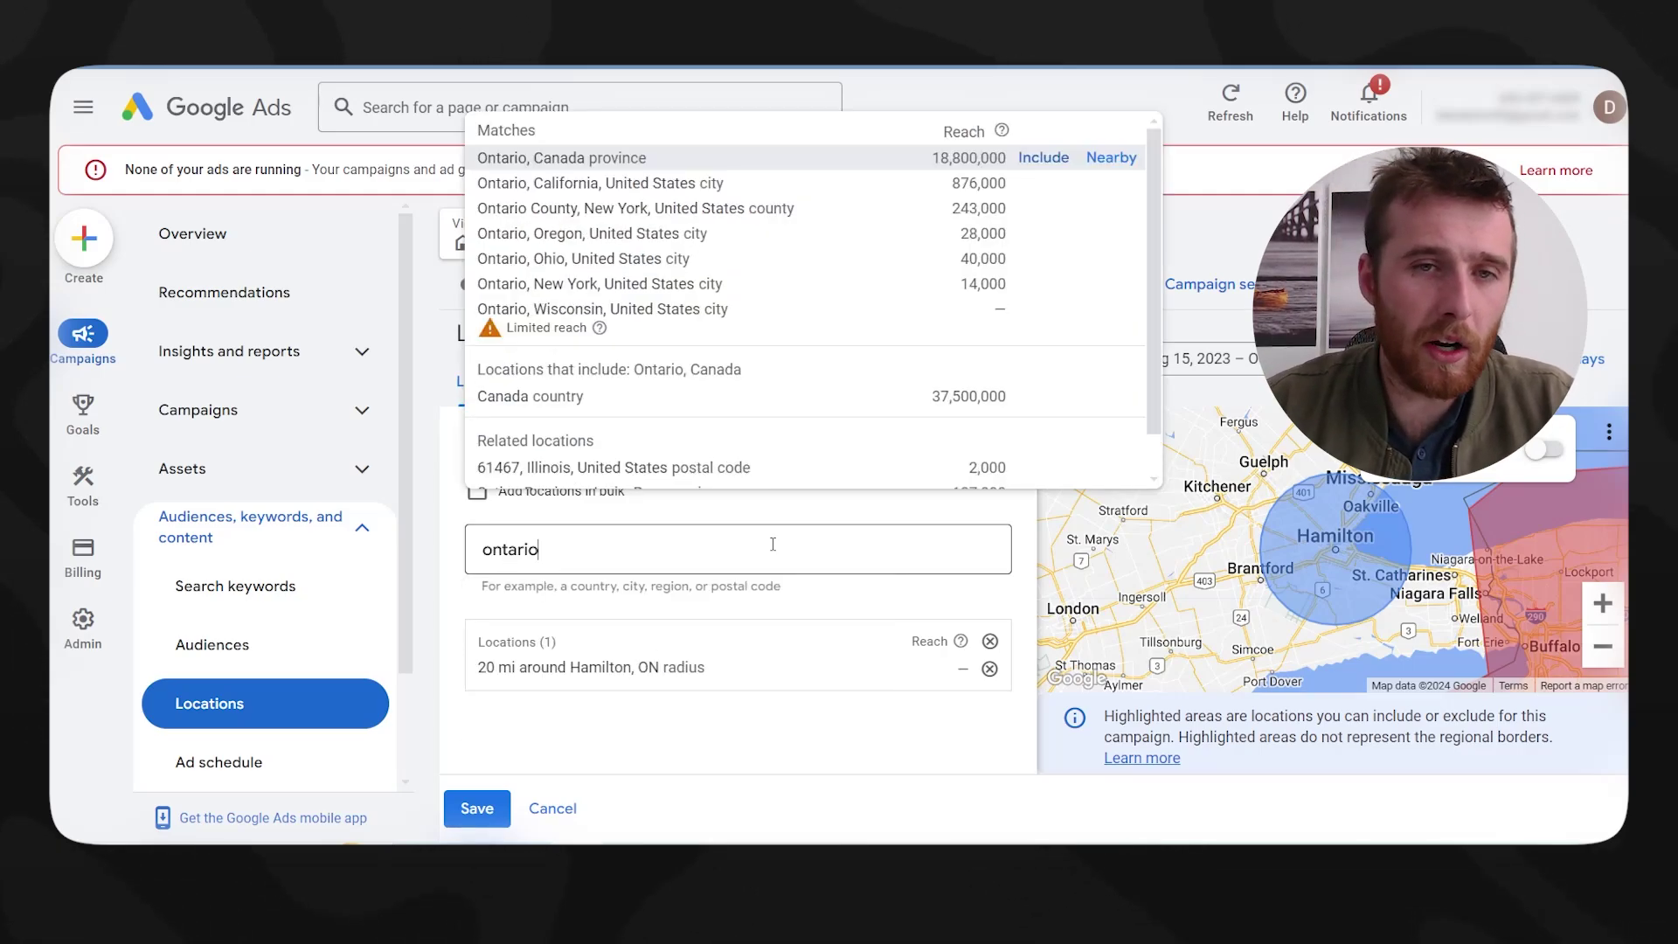
click(1042, 158)
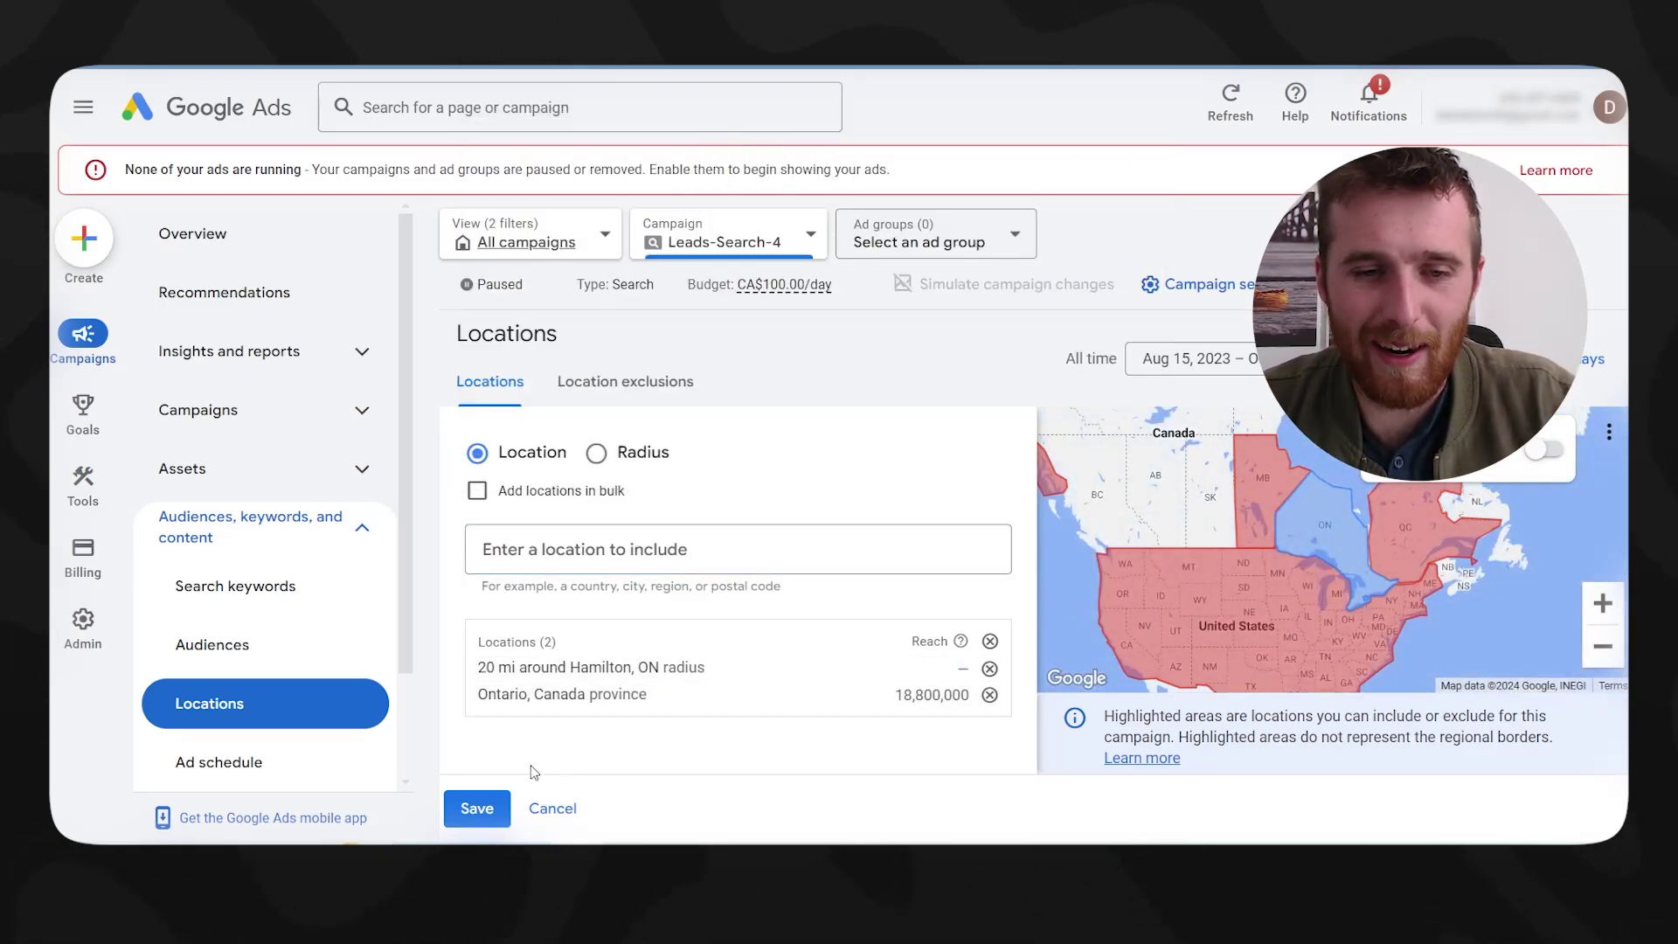
click(477, 809)
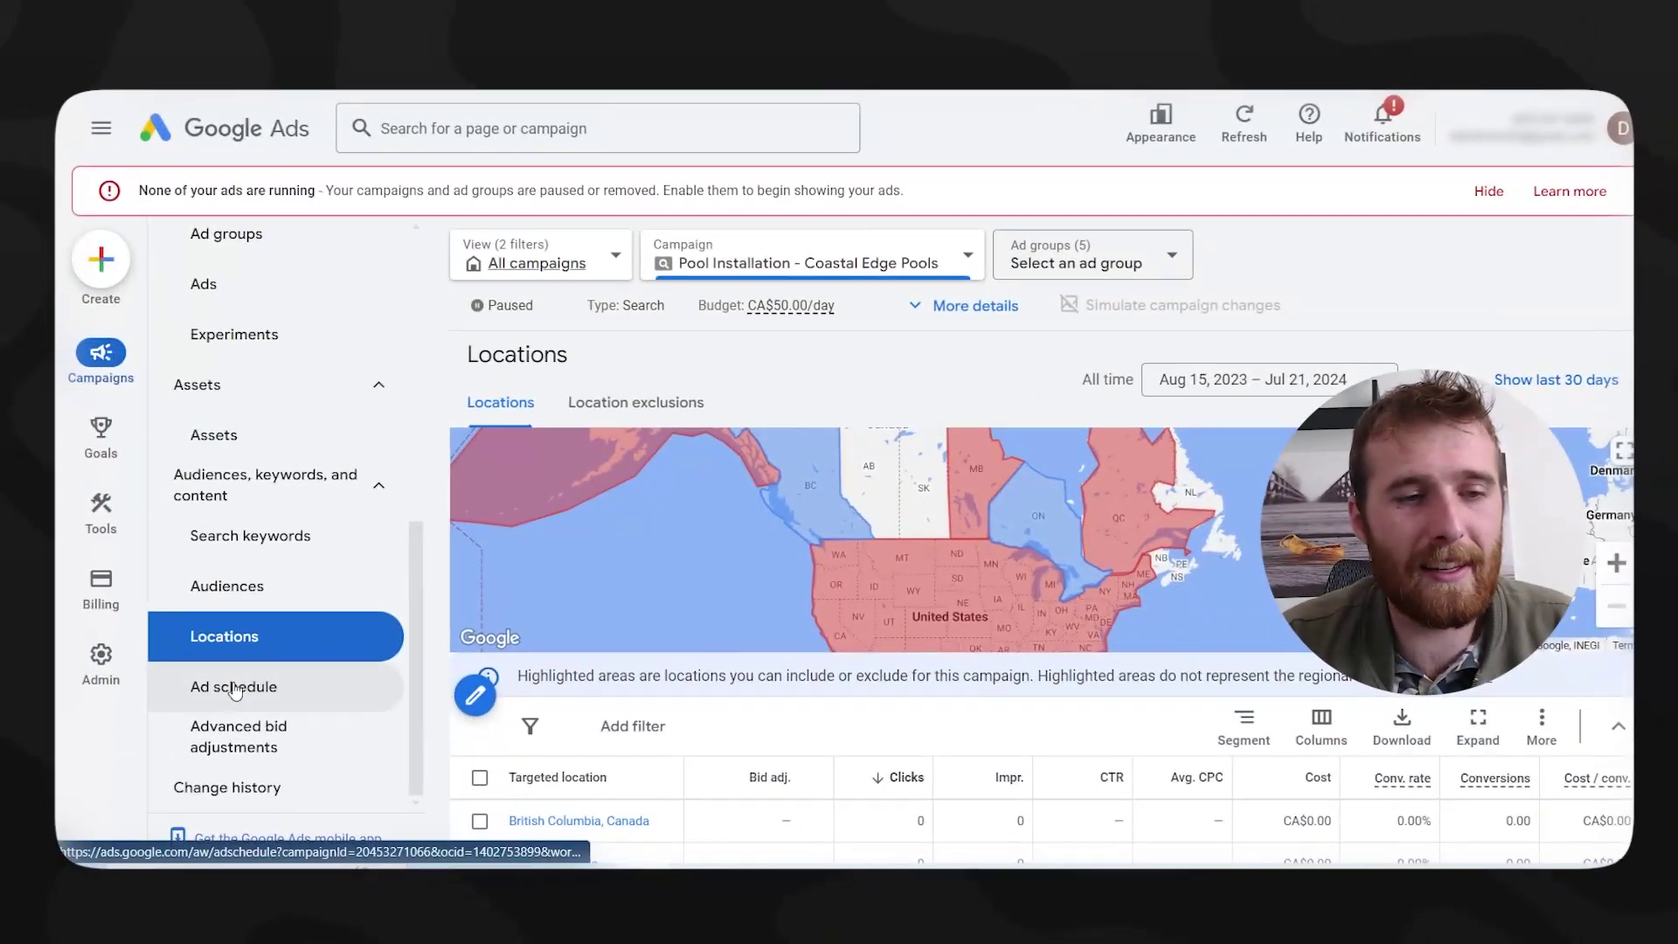
- Show the Pool Installation - Coastal Edge Pools ad schedule grid with its weekday 8 AM–5 PM slots
click(208, 698)
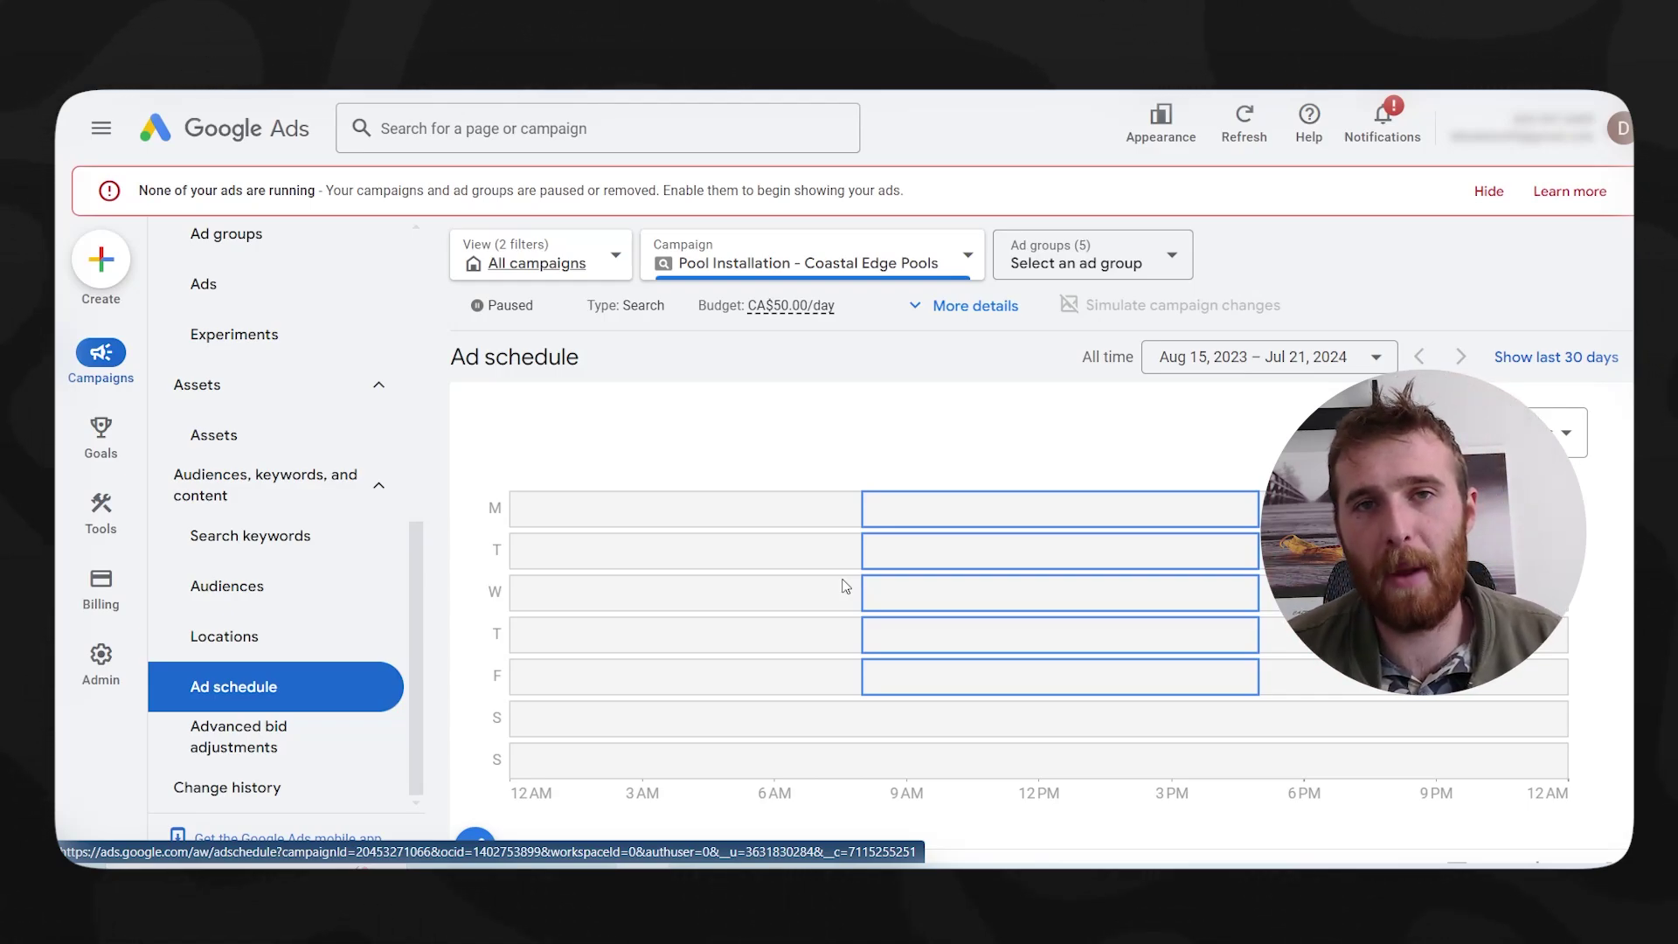
- Go to the Campaigns overview and open the Pool Installation campaign's settings
scroll(240, 494, up, 3)
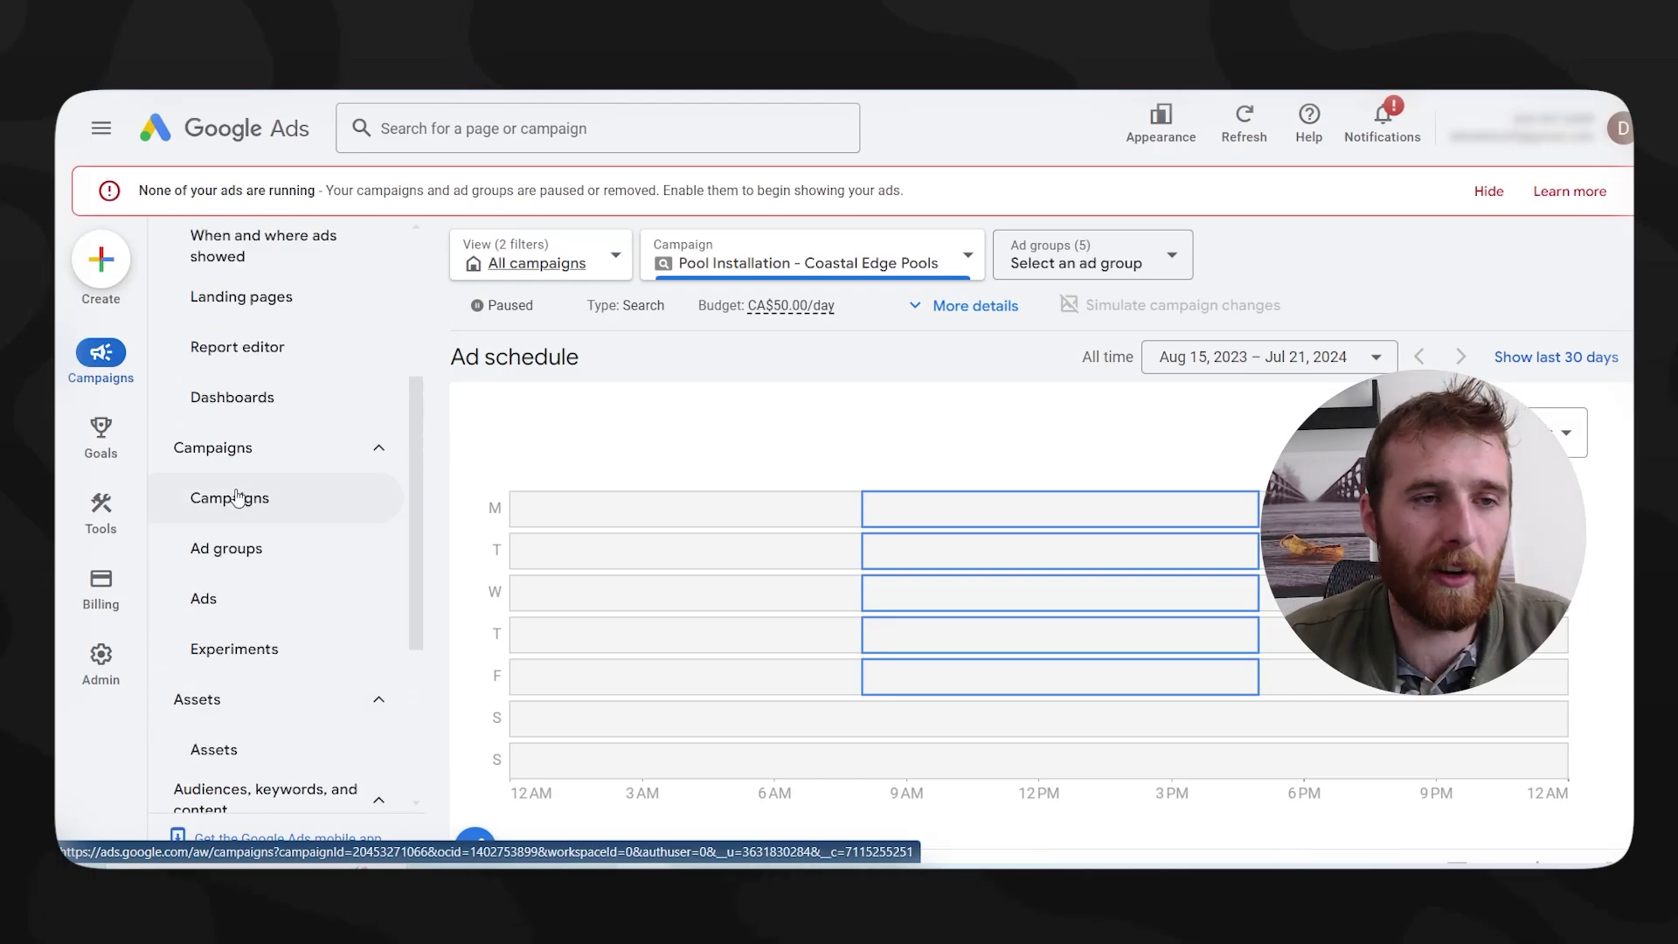
click(237, 494)
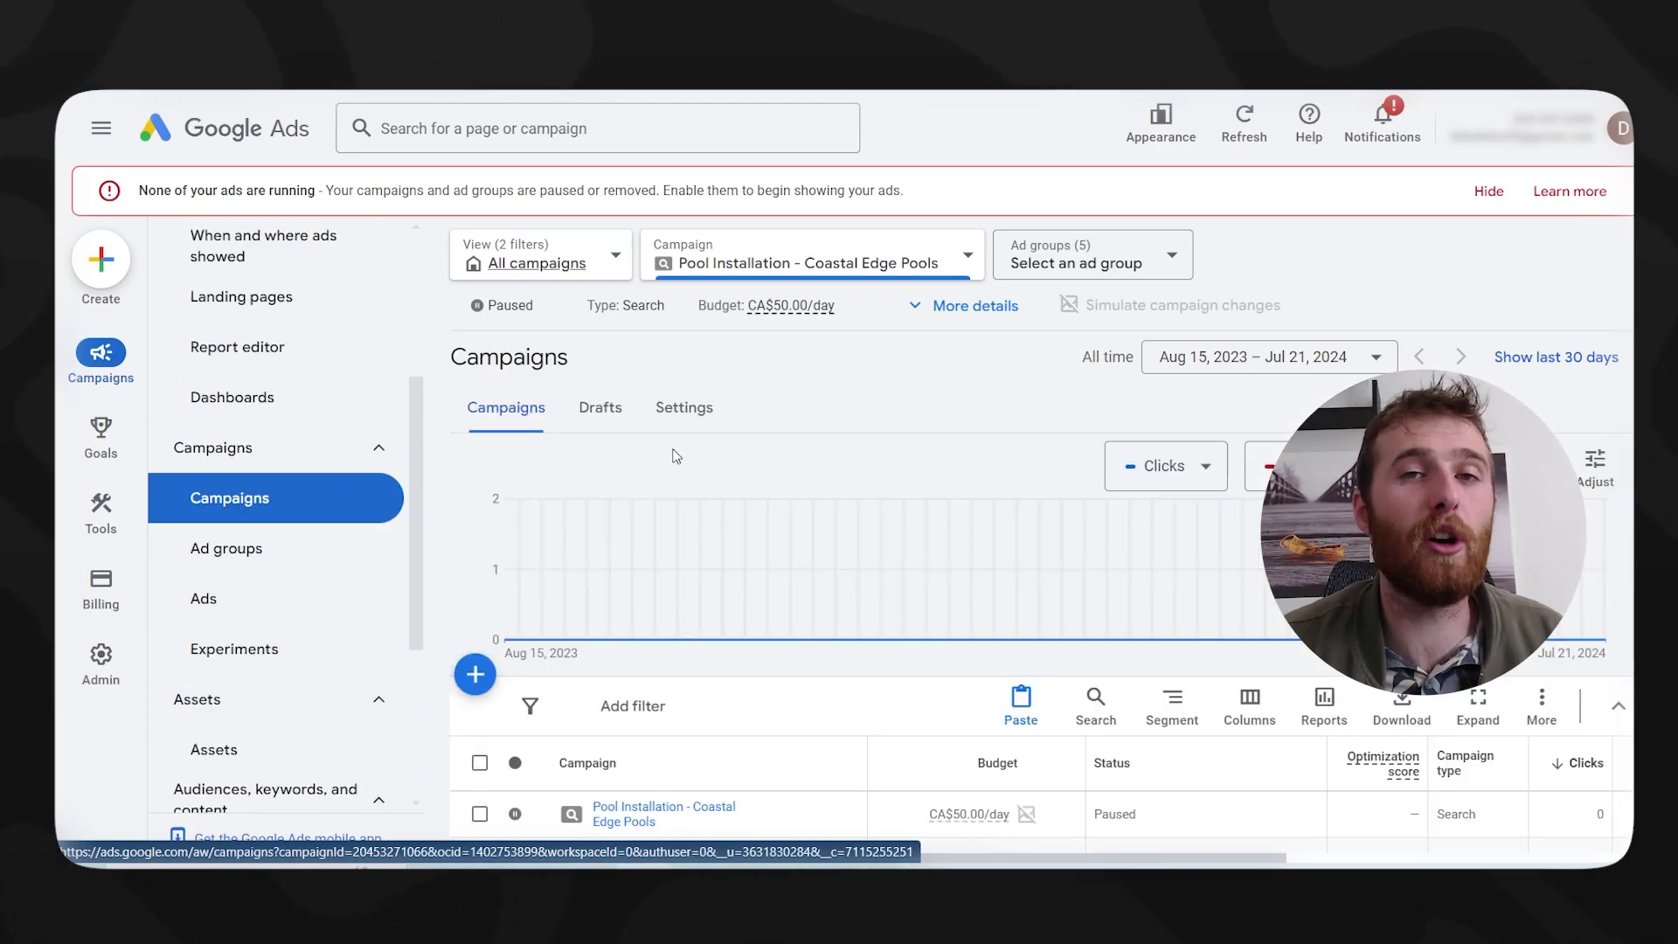
scroll(786, 612, down, 2)
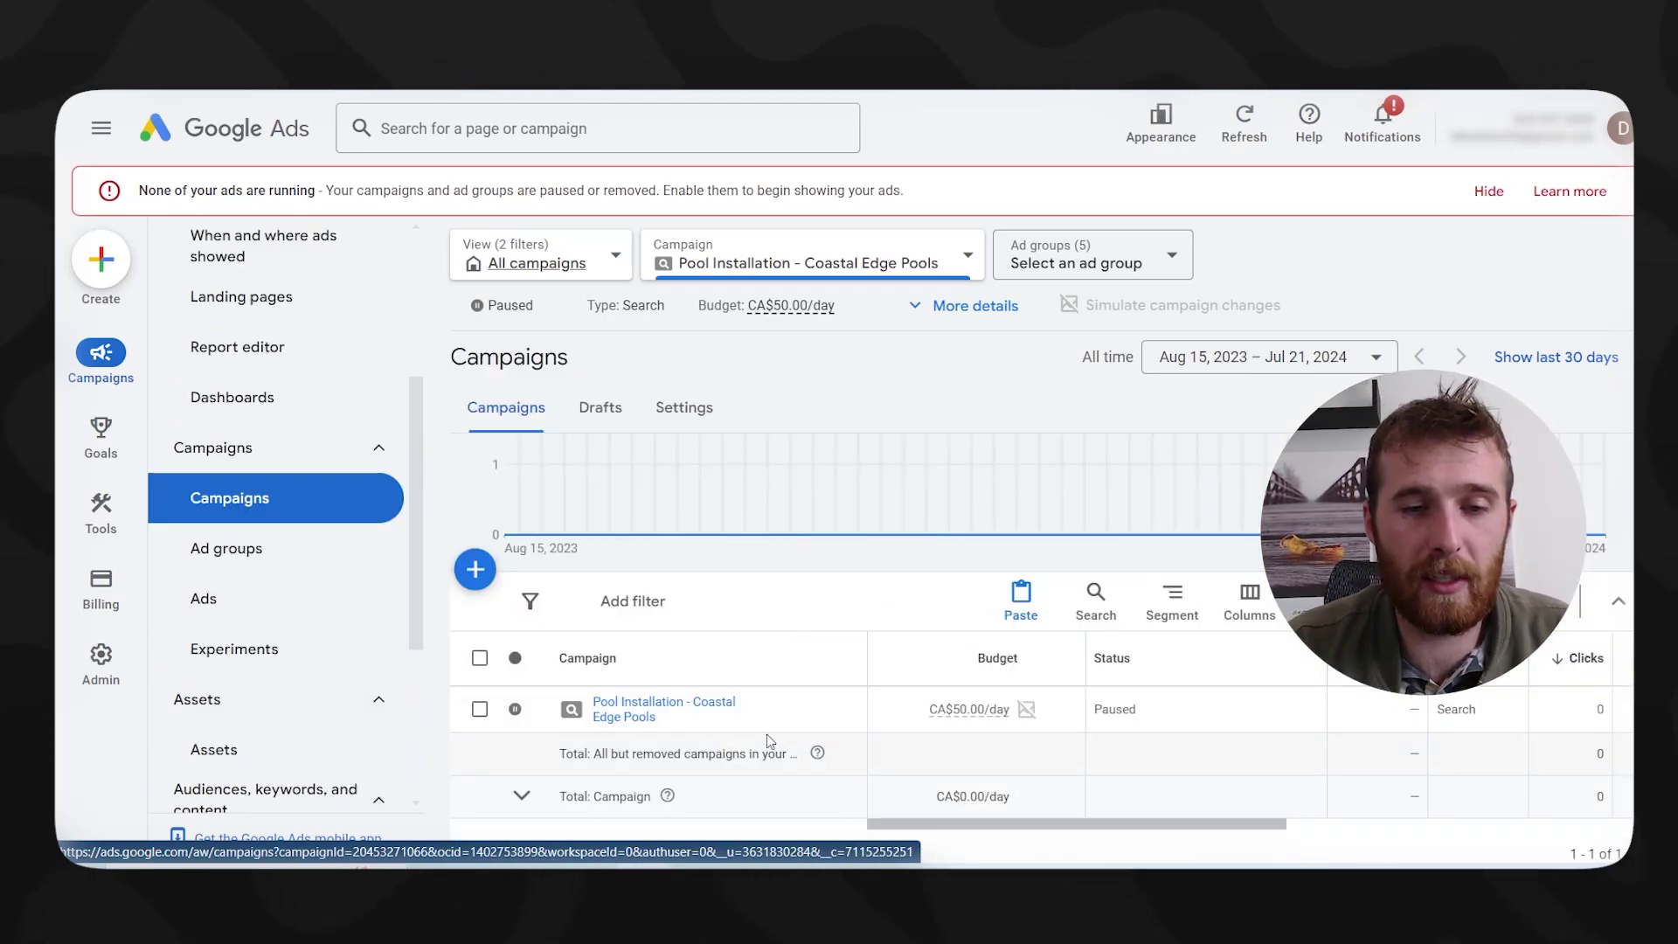
click(831, 706)
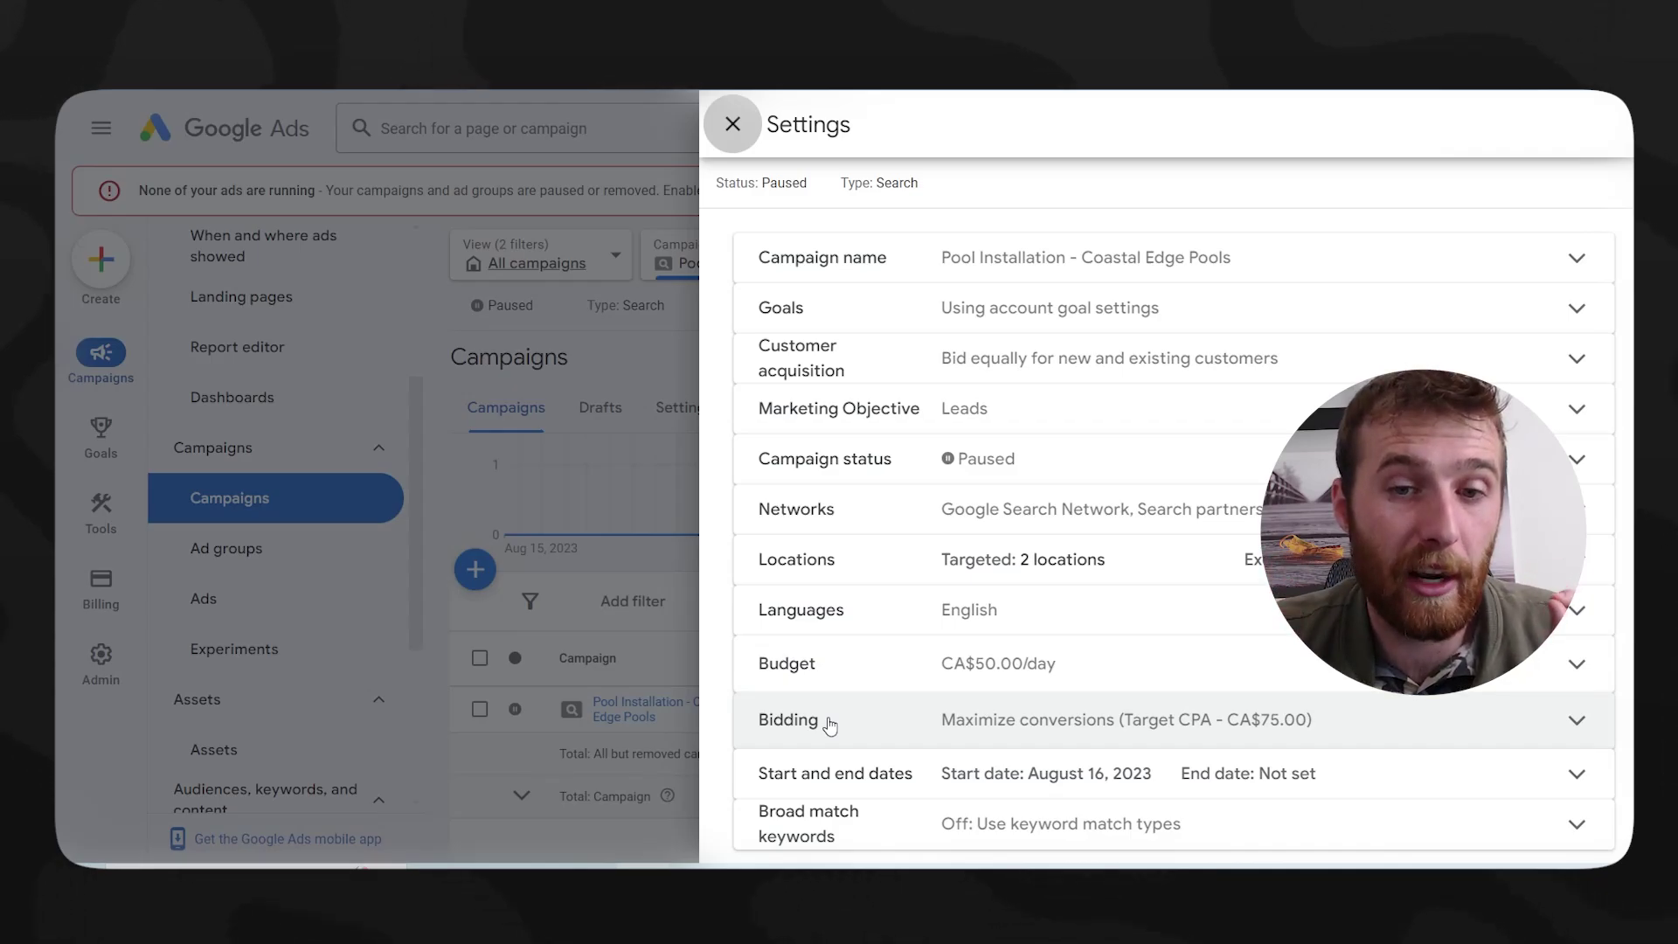
- Keep Search partners included in the campaign's networks, save, and close the settings panel
click(1037, 511)
click(1139, 644)
click(1139, 644)
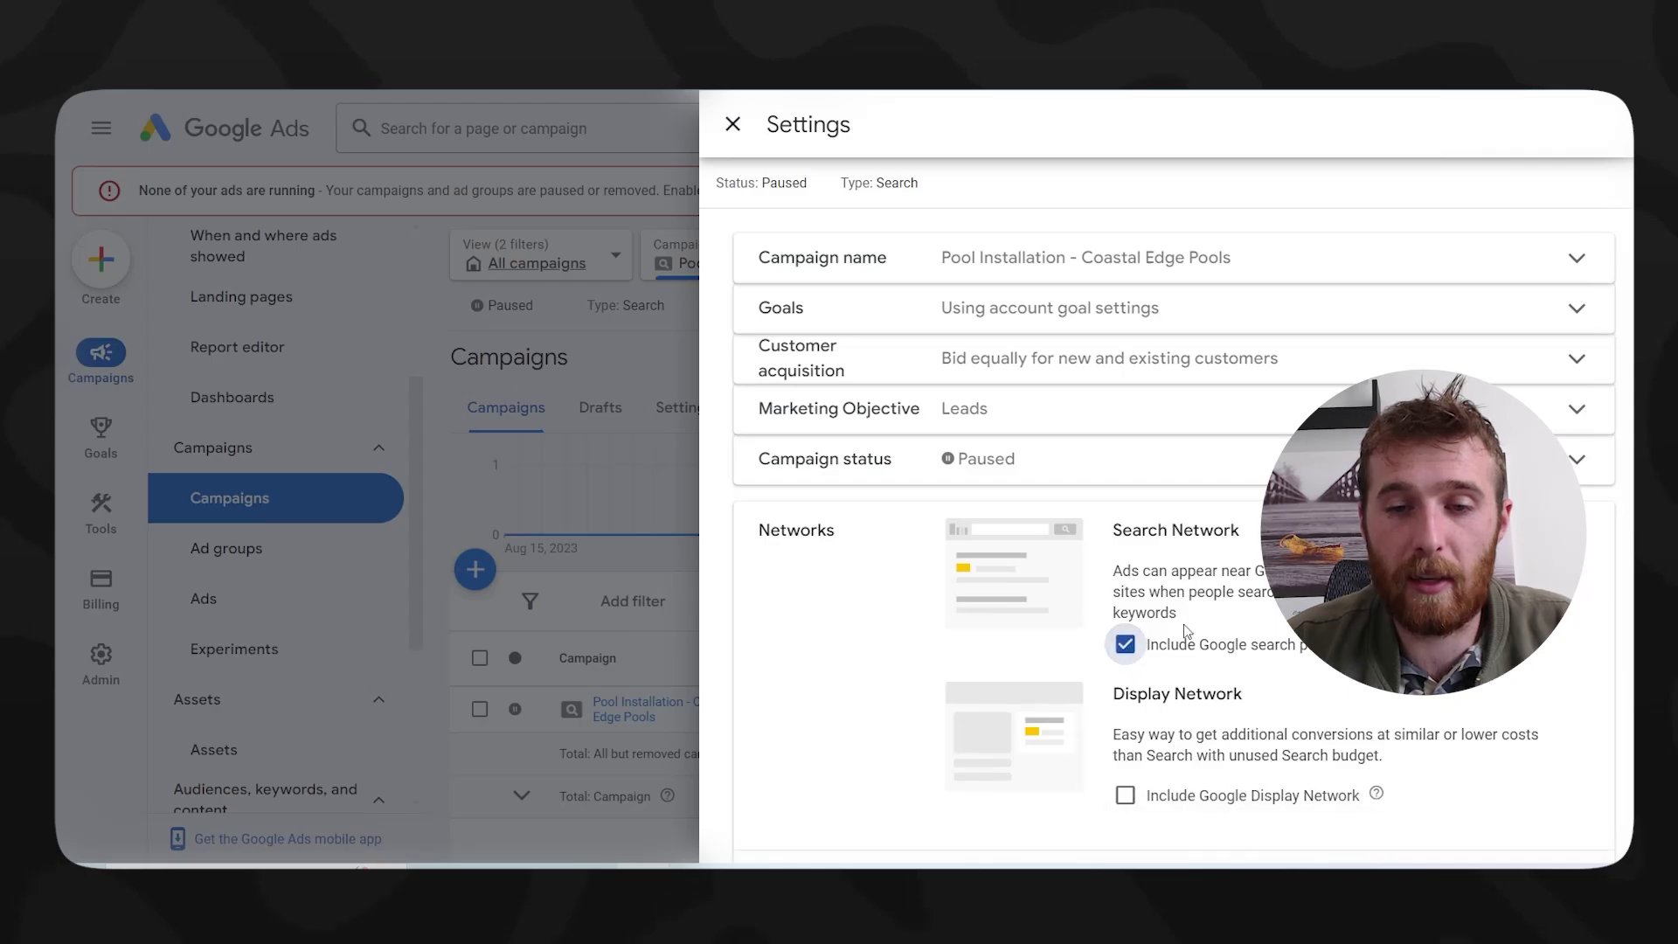
scroll(1139, 644, down, 3)
click(1573, 668)
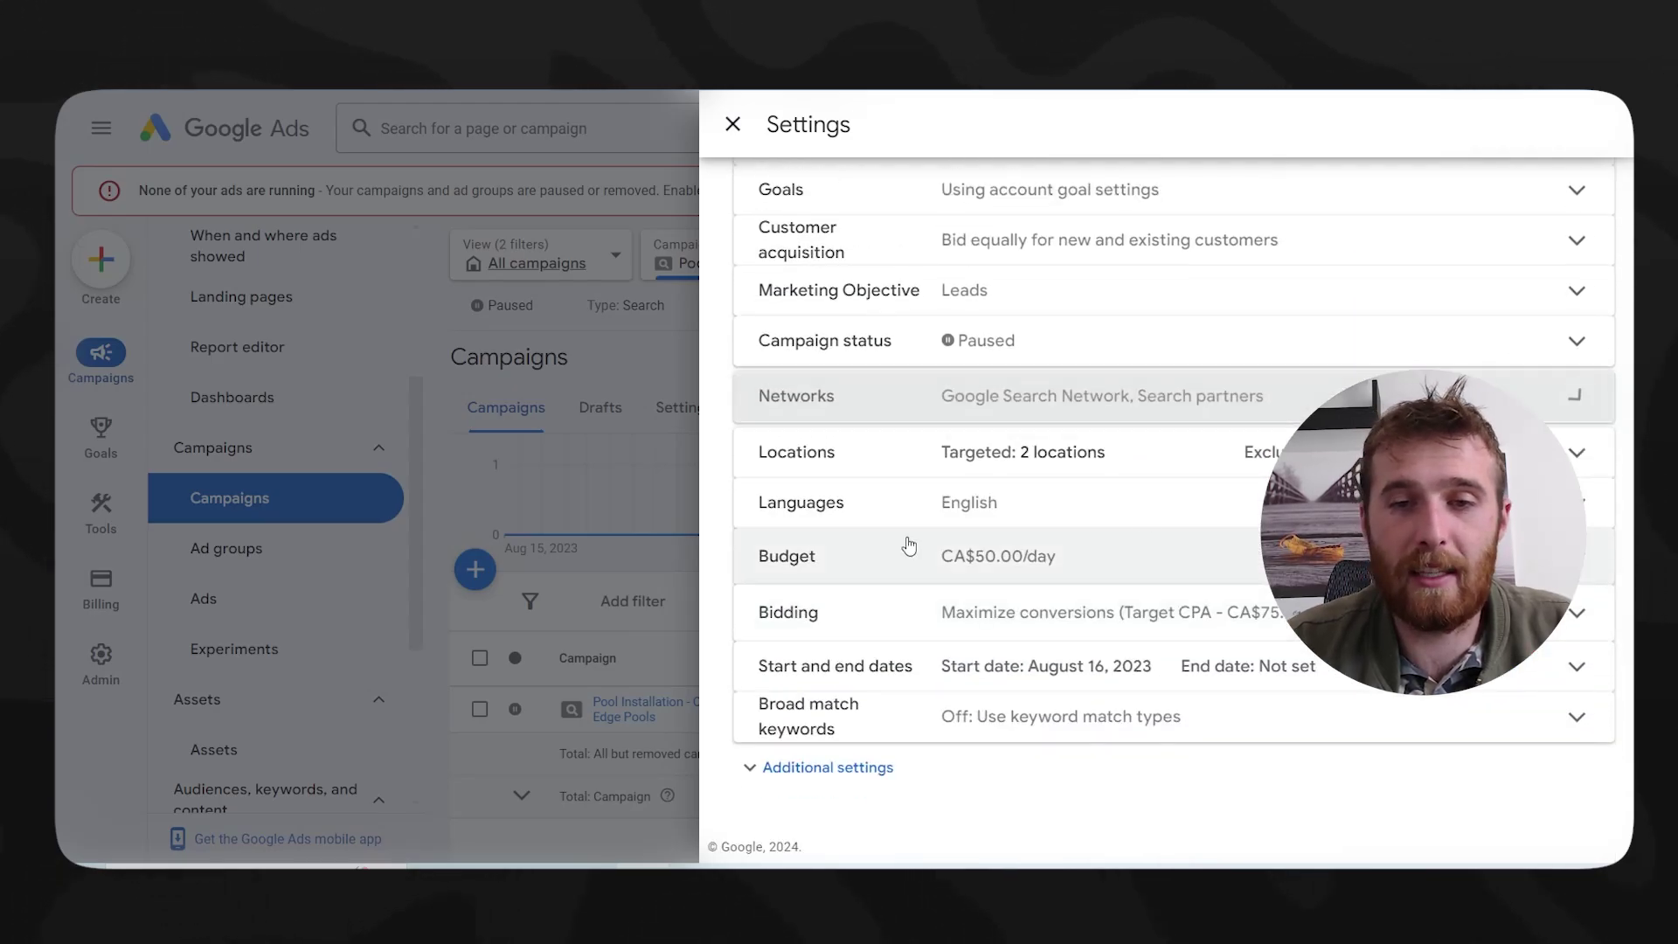
click(1093, 411)
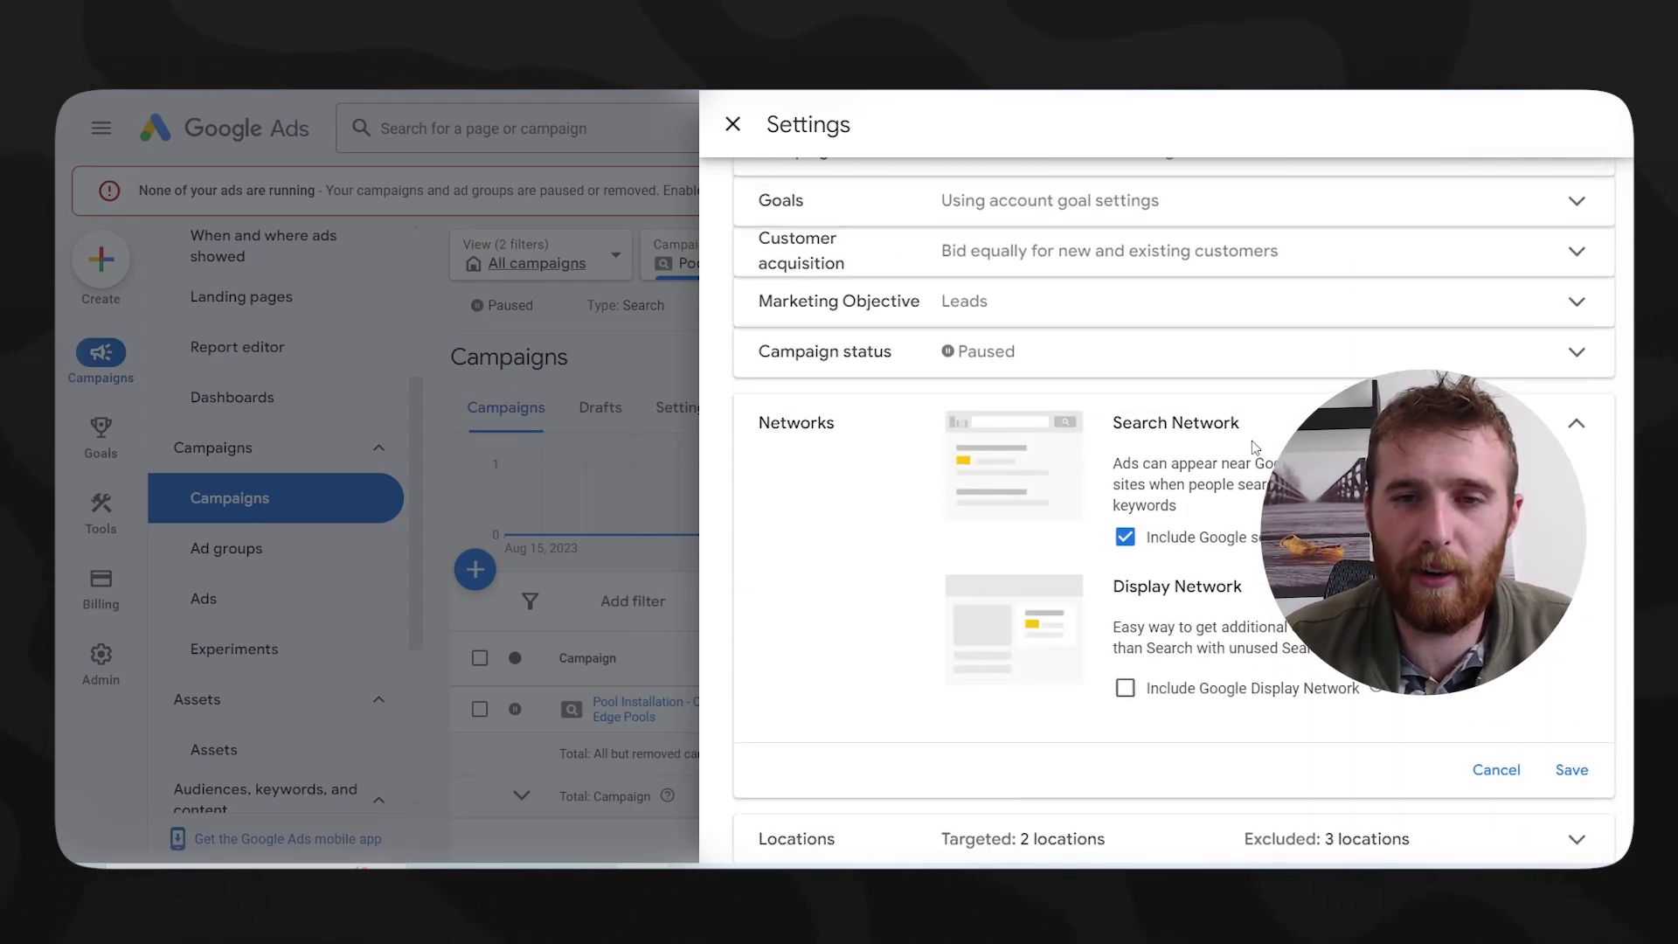
click(1578, 426)
click(591, 475)
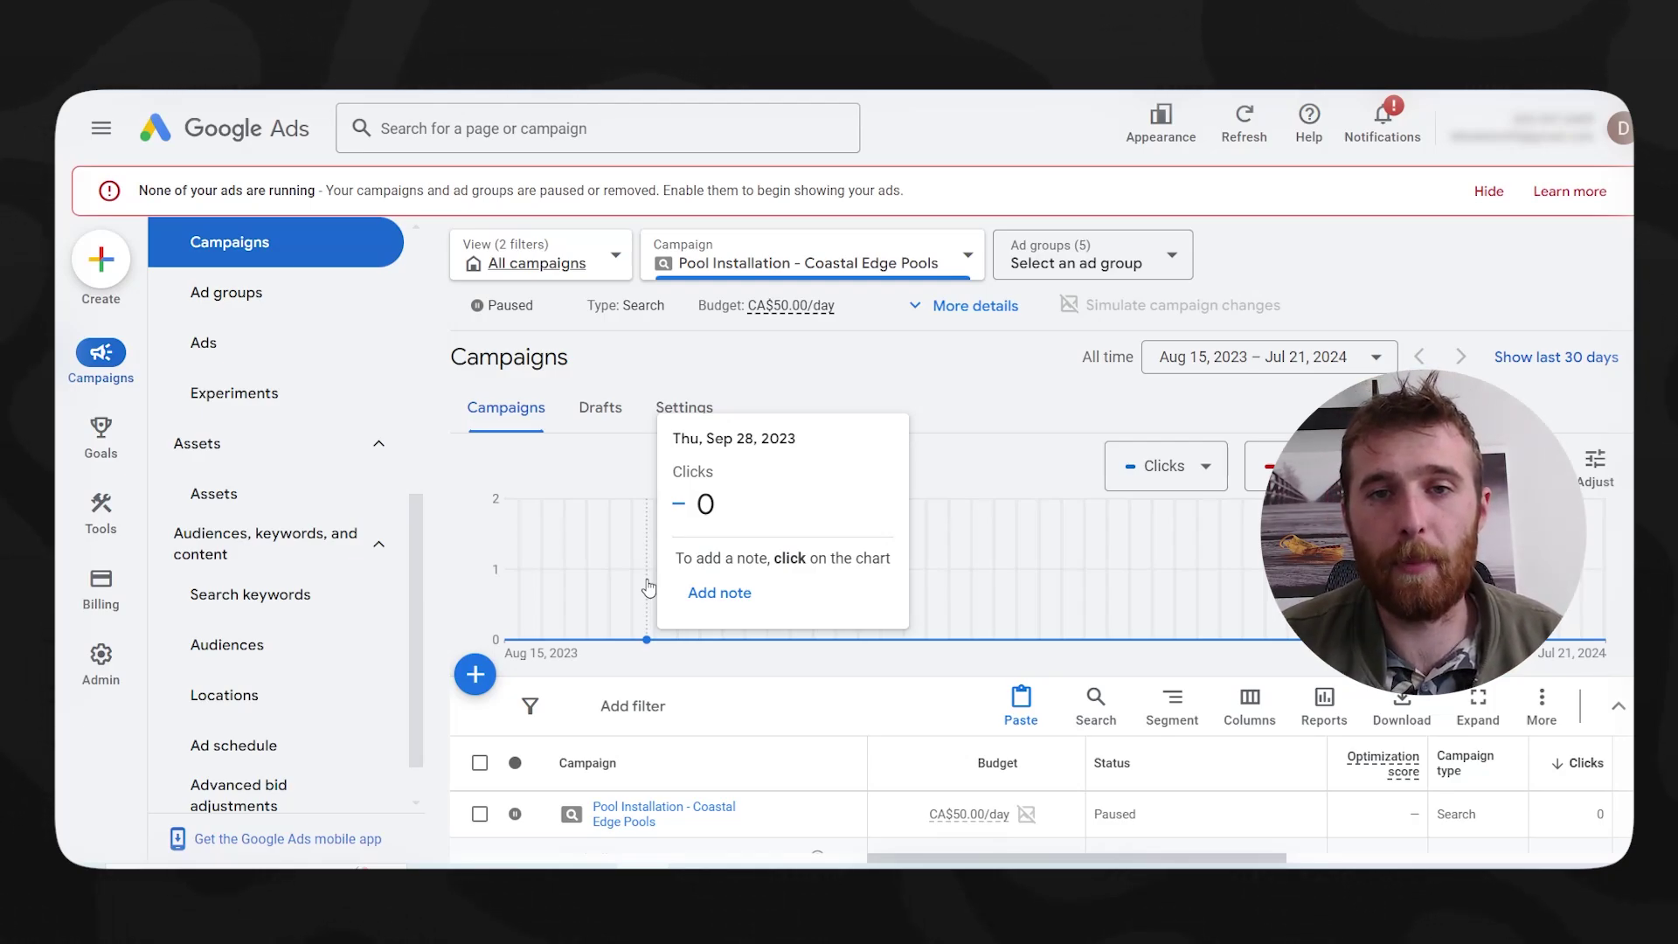
- Show the campaign's settings list and expand the Bidding section
click(975, 306)
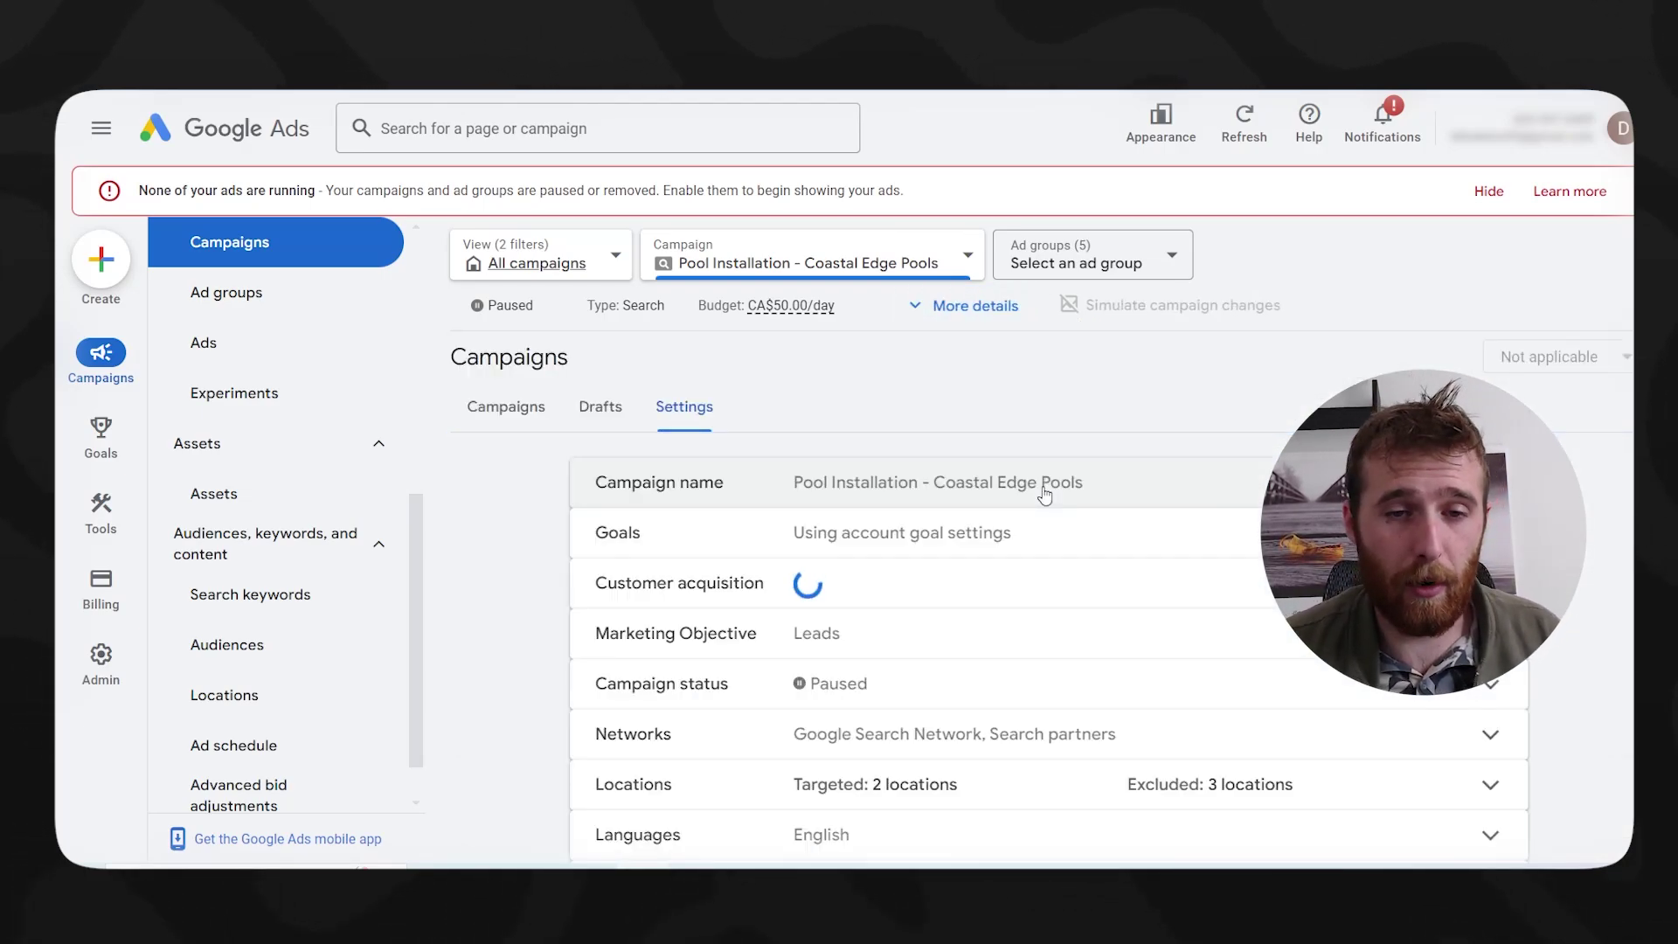
scroll(1042, 488, down, 3)
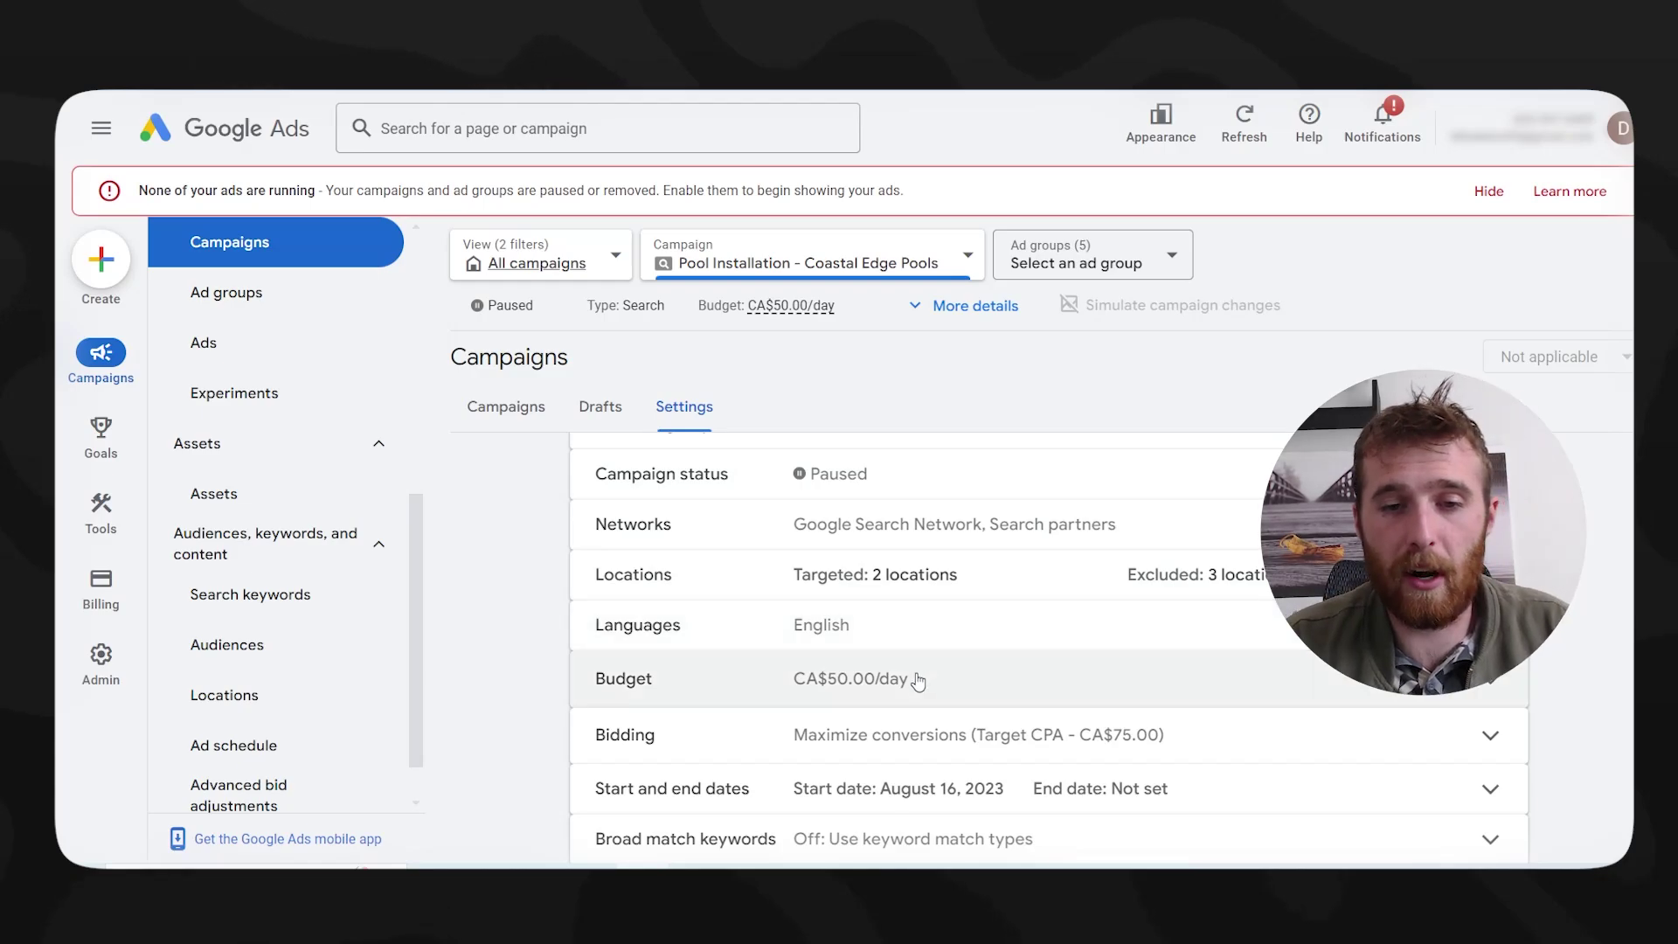
scroll(914, 678, down, 1)
click(883, 736)
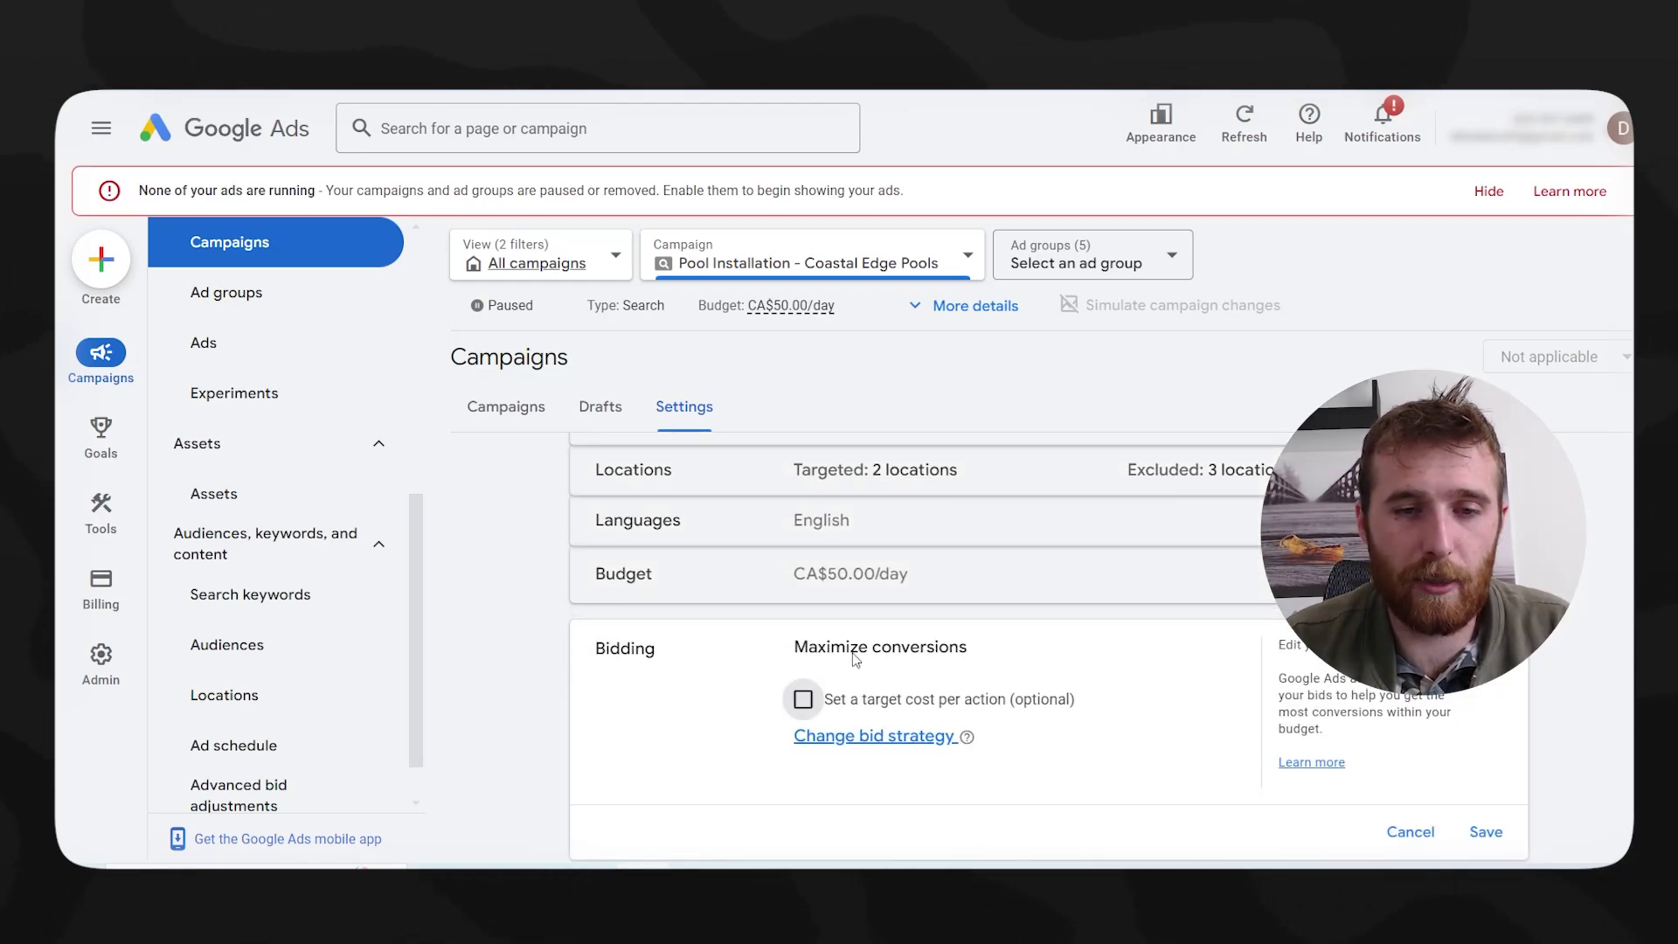
scroll(852, 647, down, 1)
- Set the bidding focus to Clicks with a CA$10.00 maximum CPC bid limit, unsaved
click(888, 601)
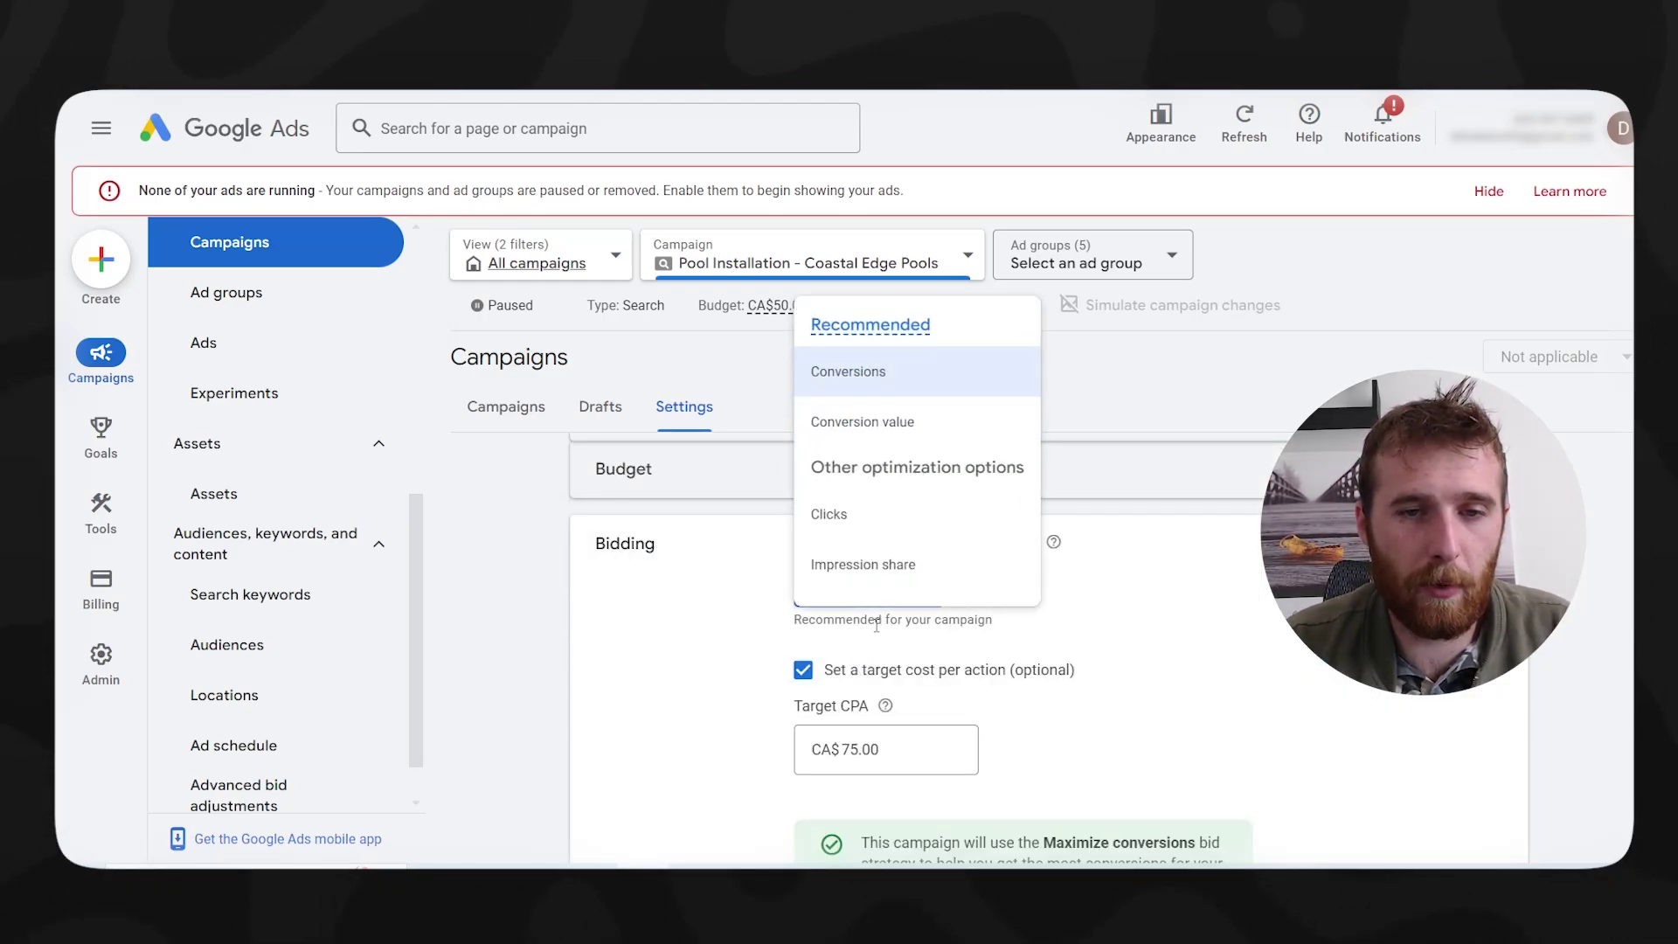
click(828, 517)
scroll(865, 597, down, 1)
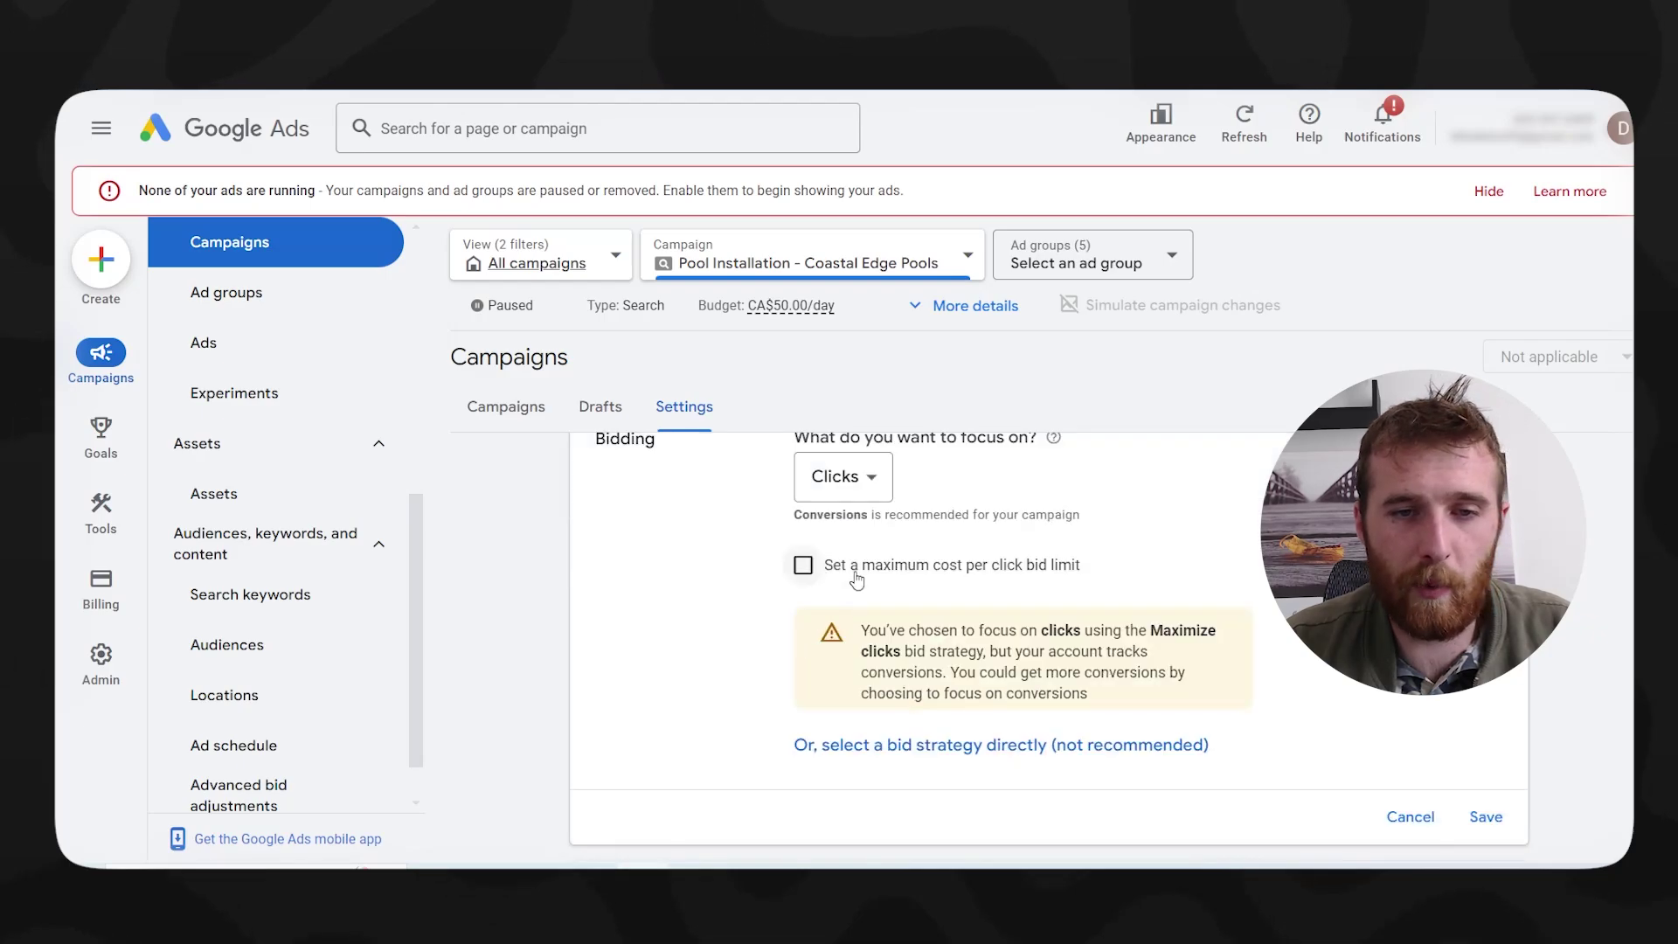
click(834, 570)
click(915, 650)
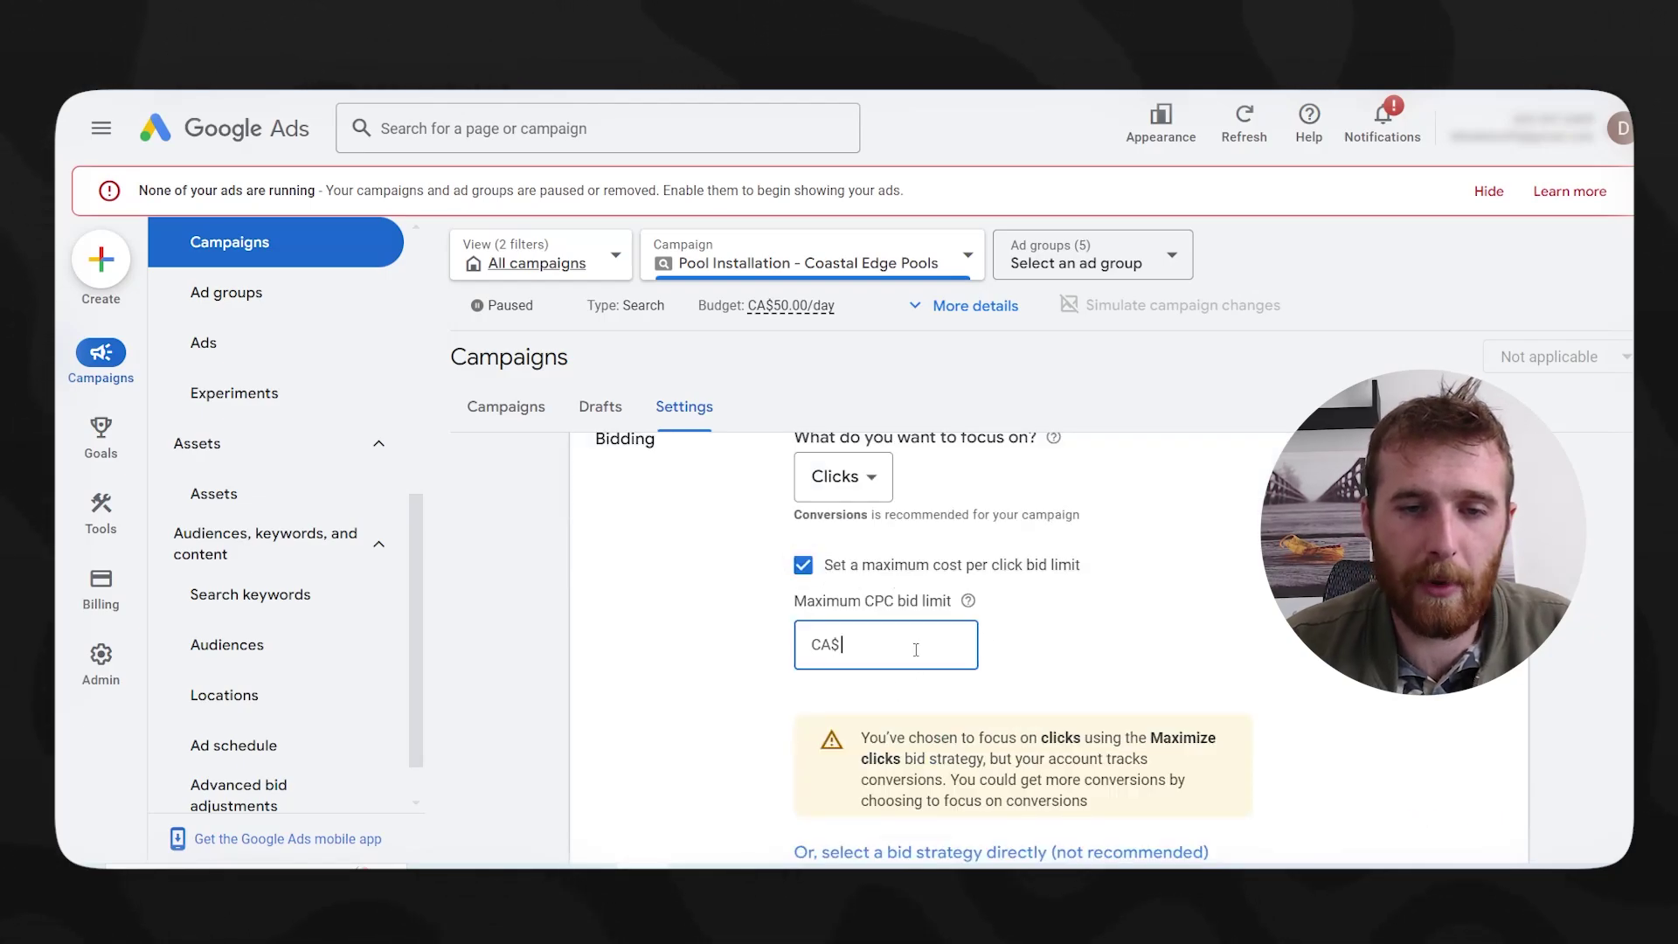
text(10)
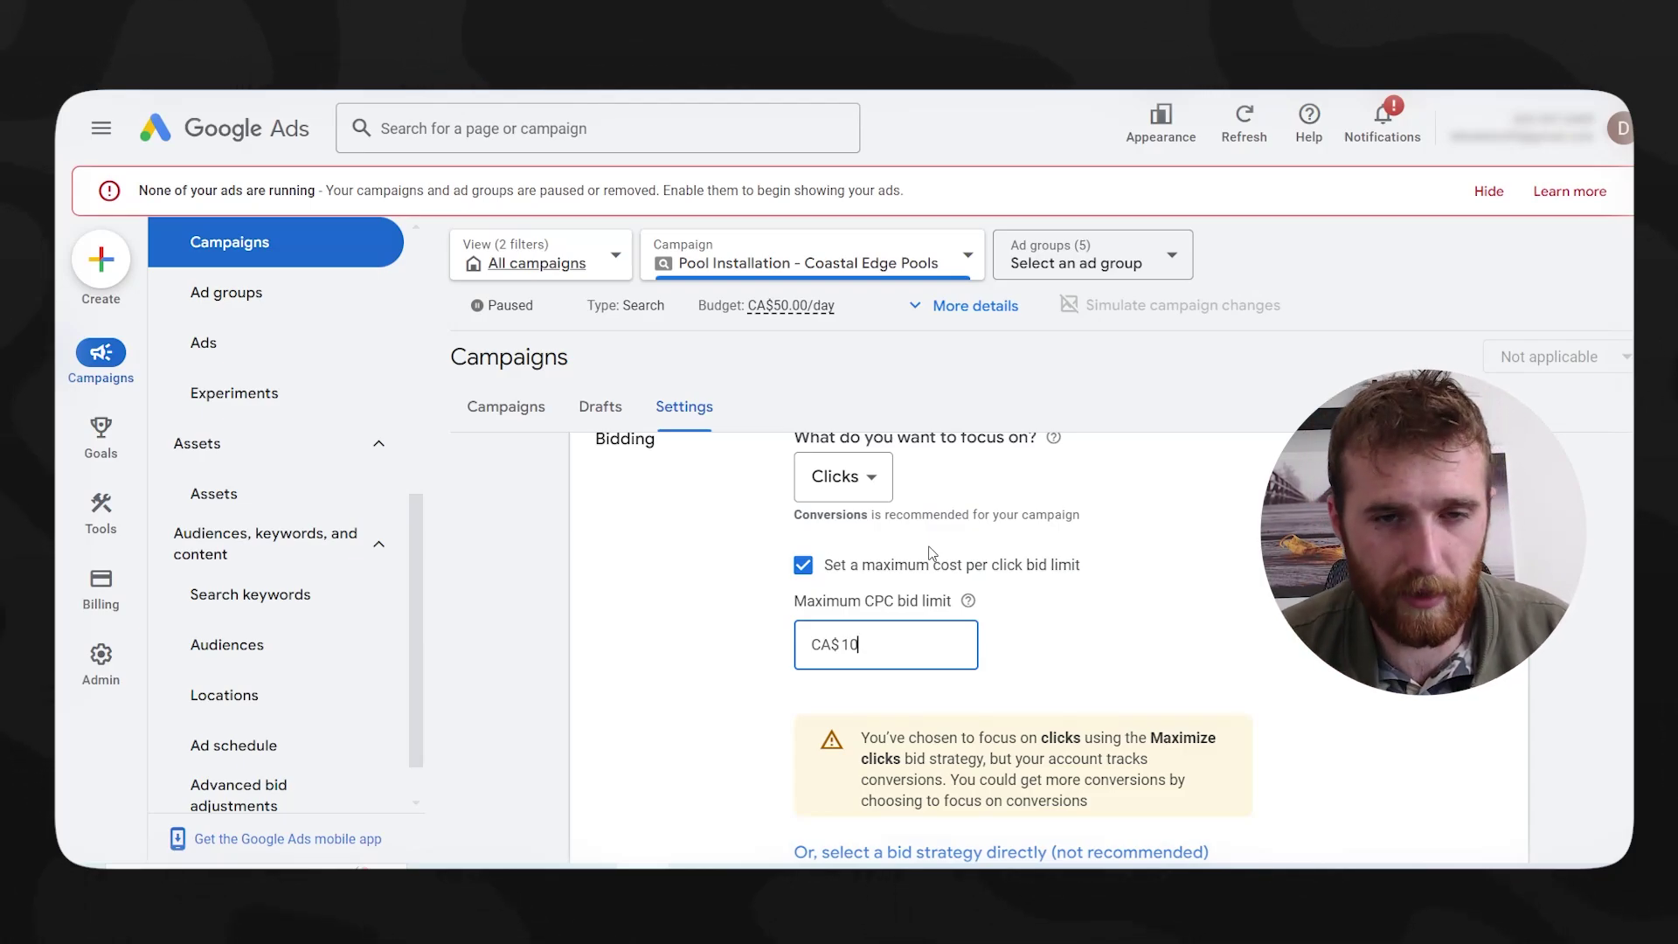
scroll(929, 560, down, 1)
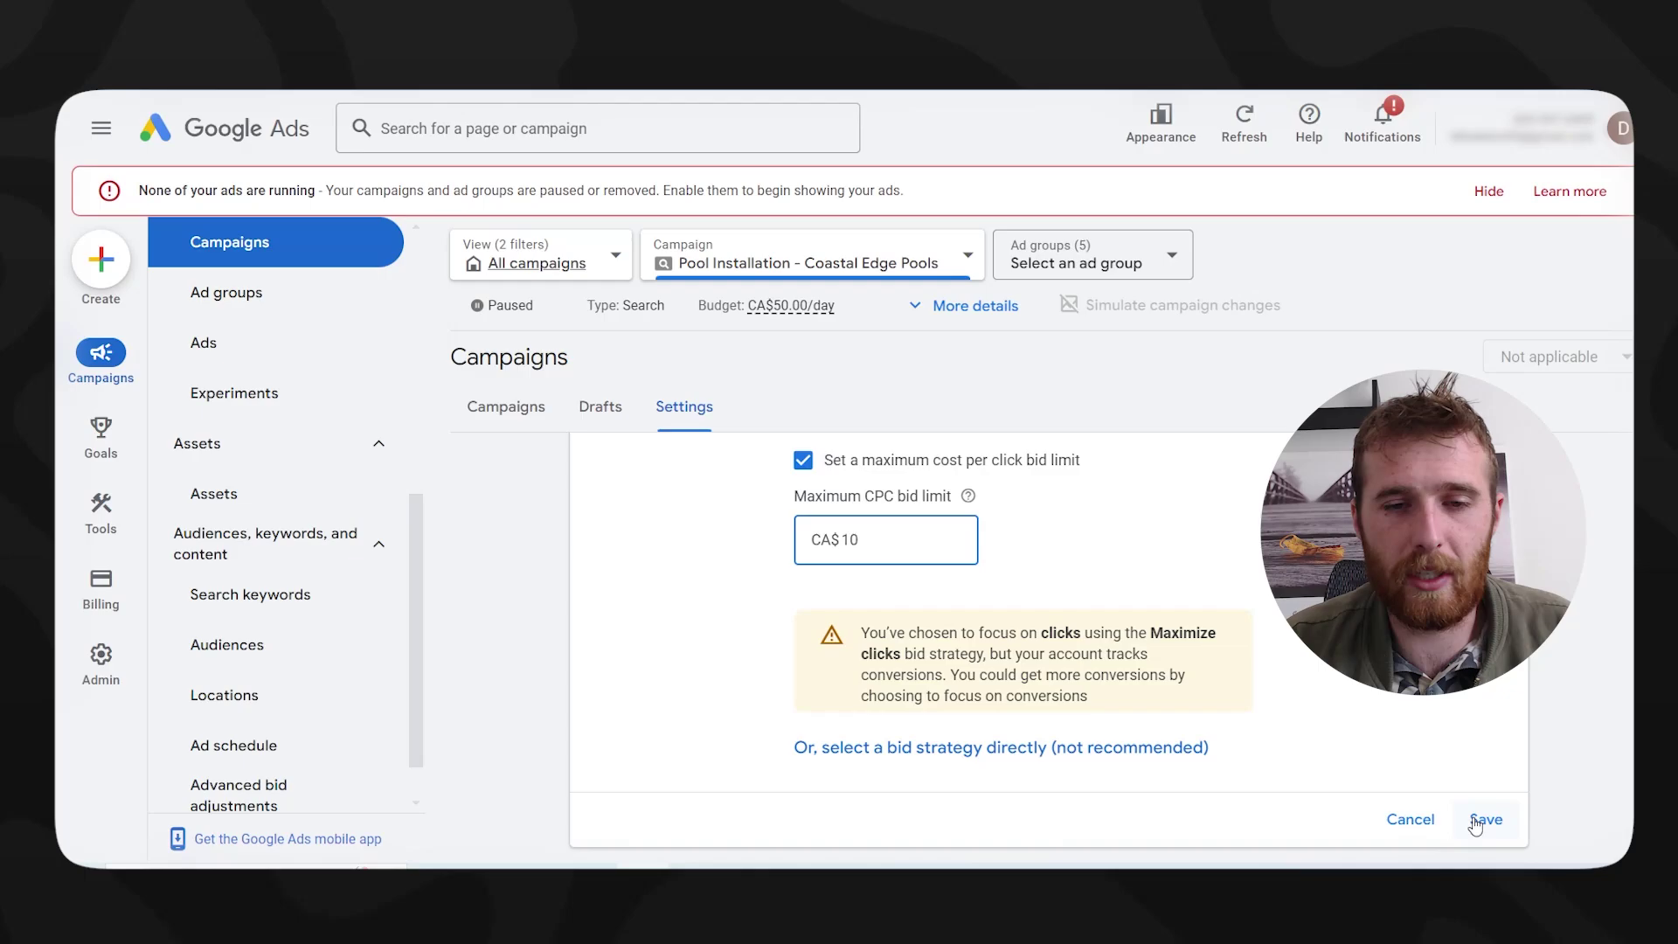
scroll(1119, 749, up, 2)
- Switch bidding focus back to Conversions and save the Target CPA at CA$90.00 instead of CA$75.00
click(839, 582)
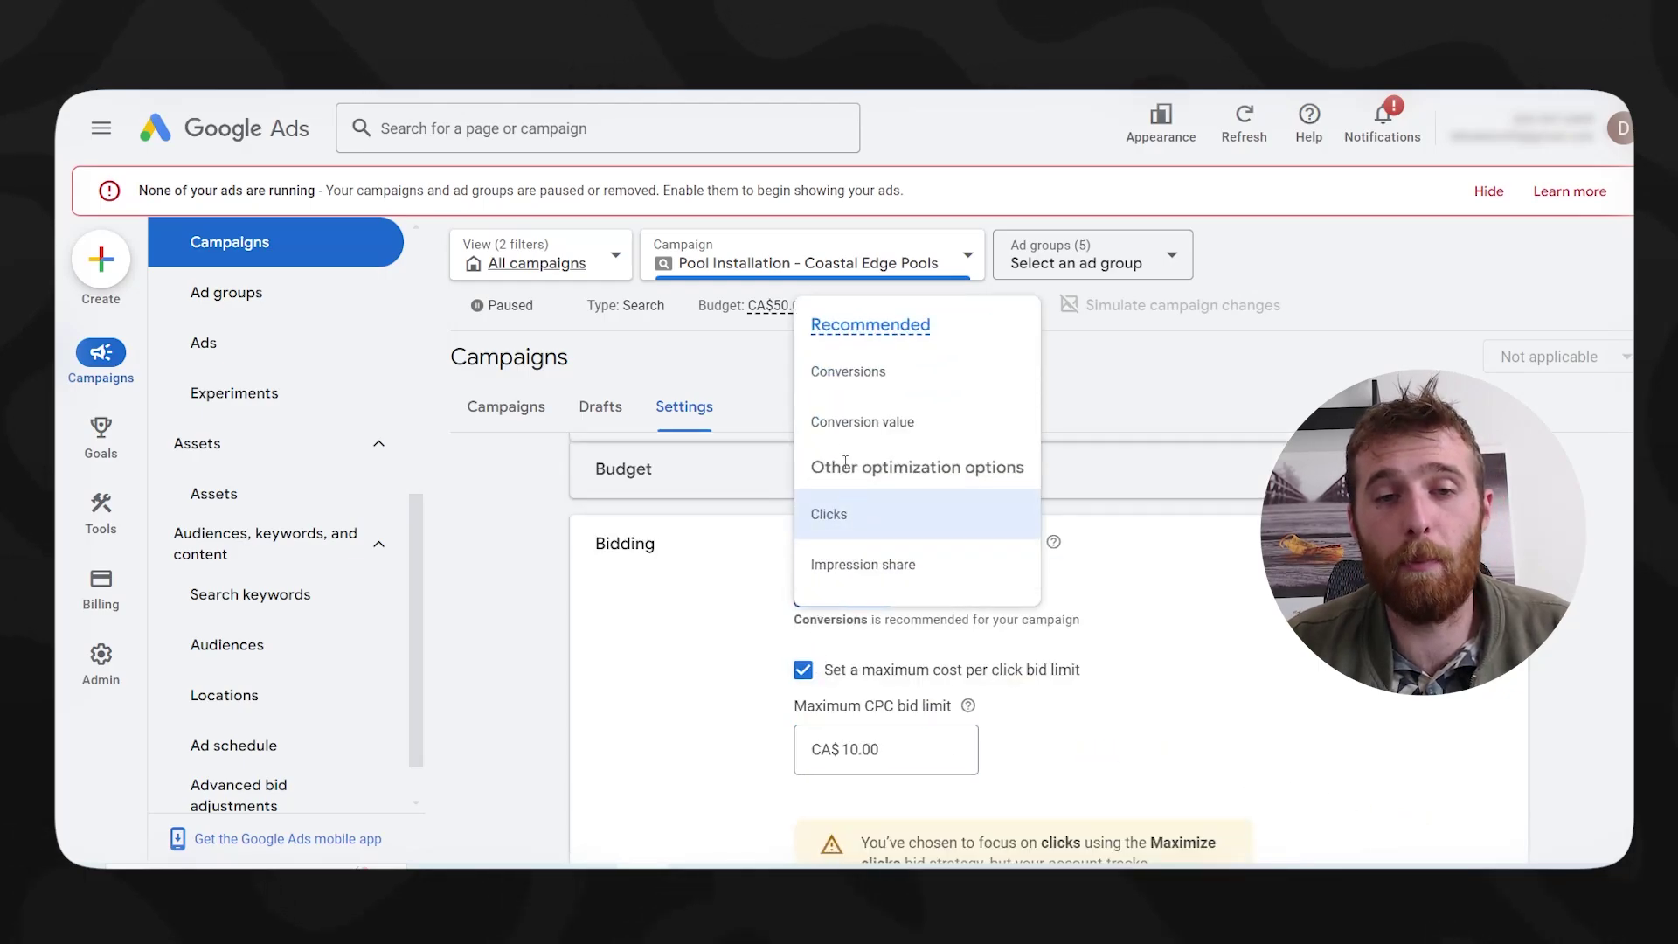
click(846, 372)
scroll(1019, 725, down, 1)
click(905, 636)
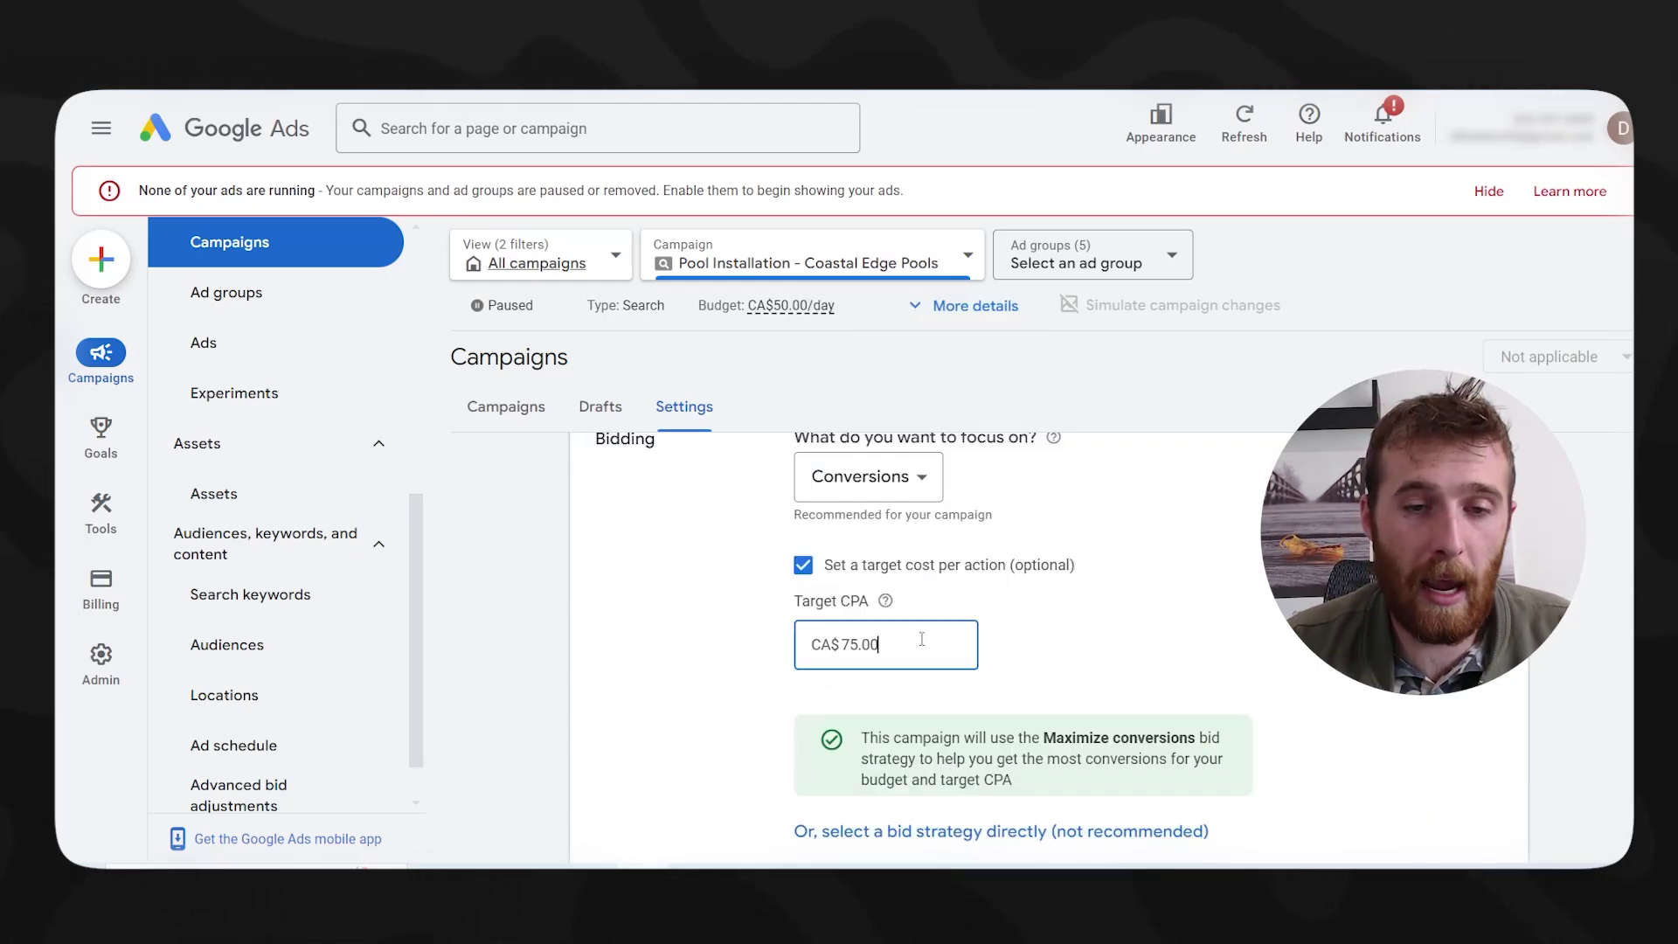
drag(921, 639, 803, 651)
text(6)
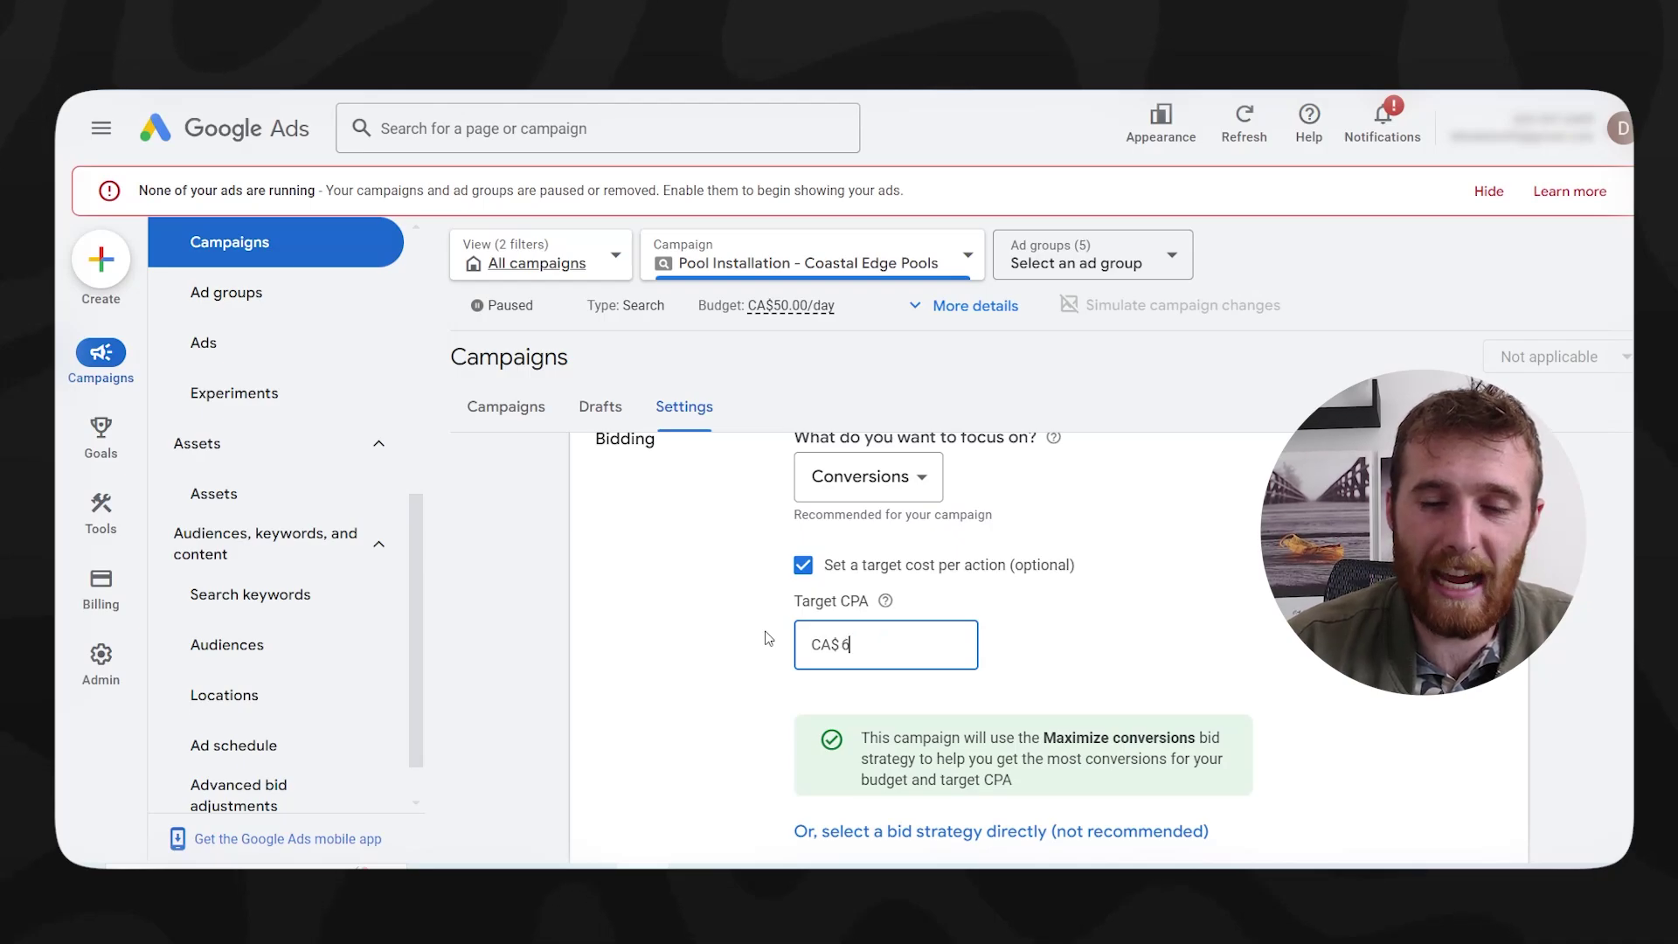
text(5)
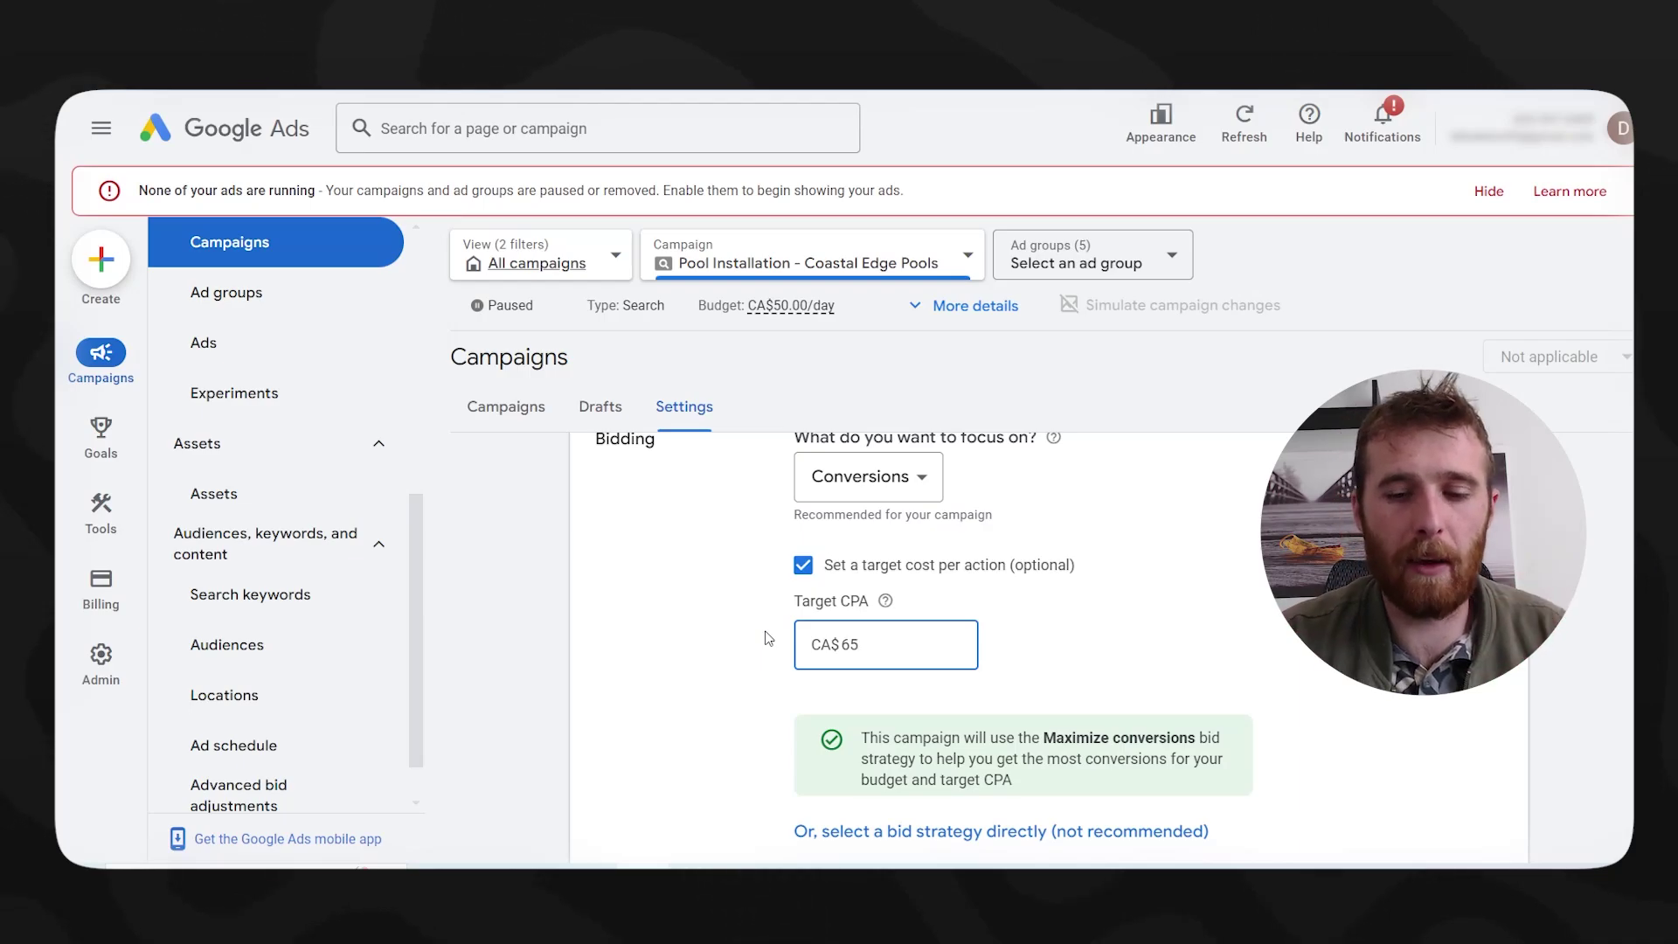
key(BackSpace)
key(BackSpace)
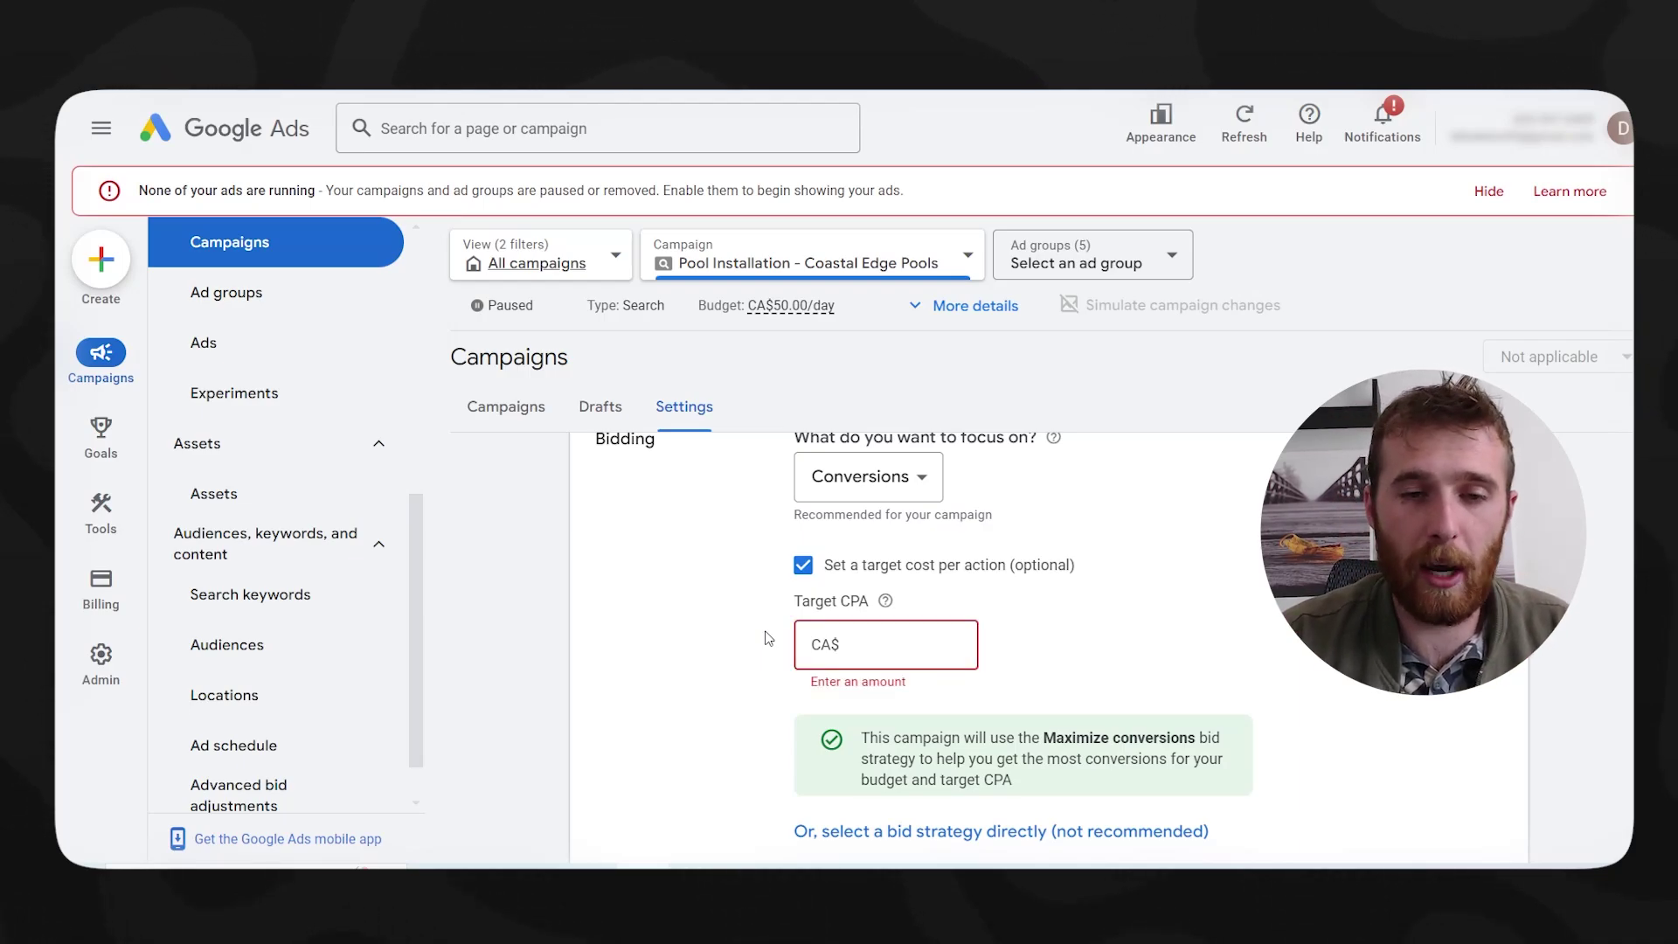
text(90)
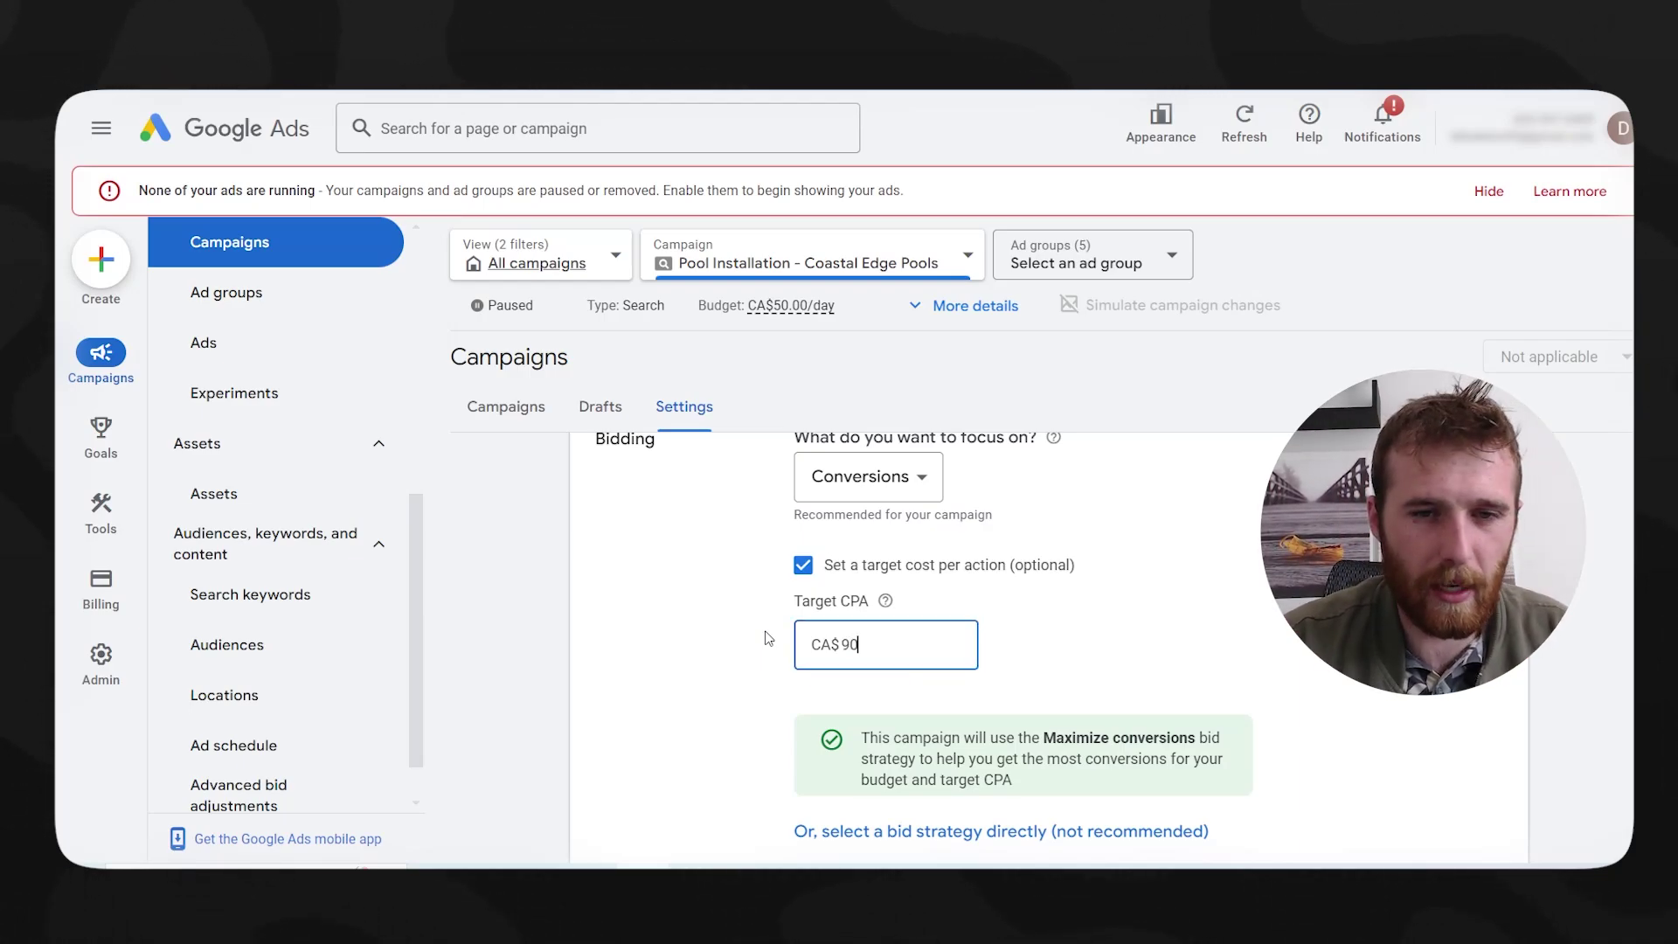
scroll(1276, 633, down, 2)
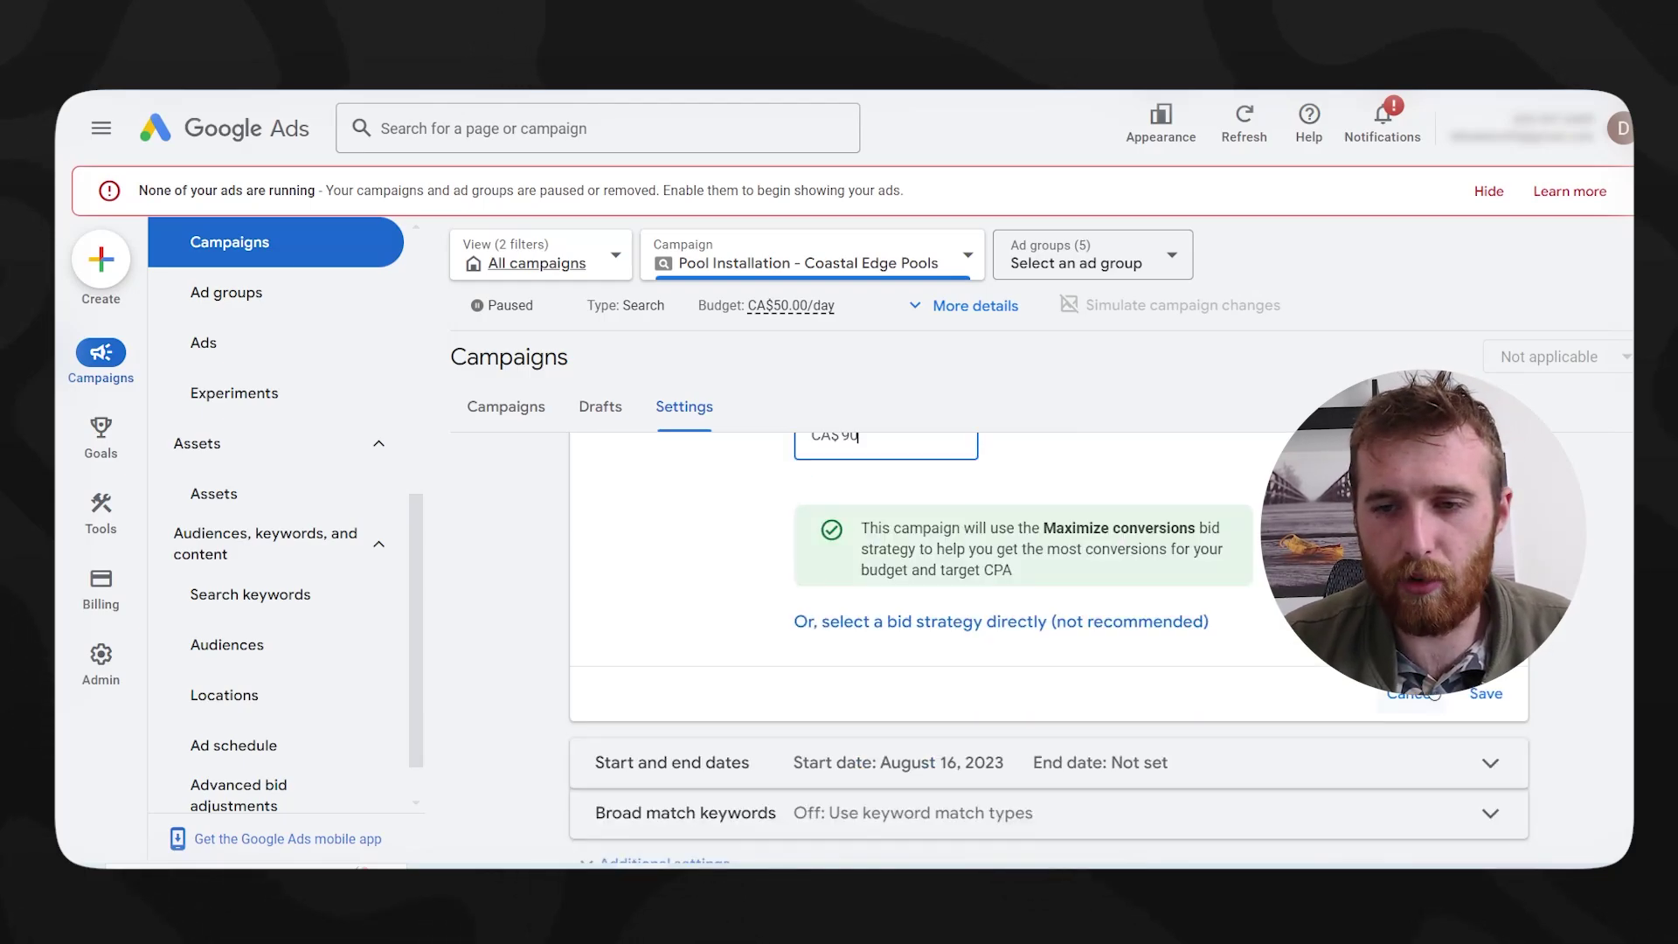
click(1488, 691)
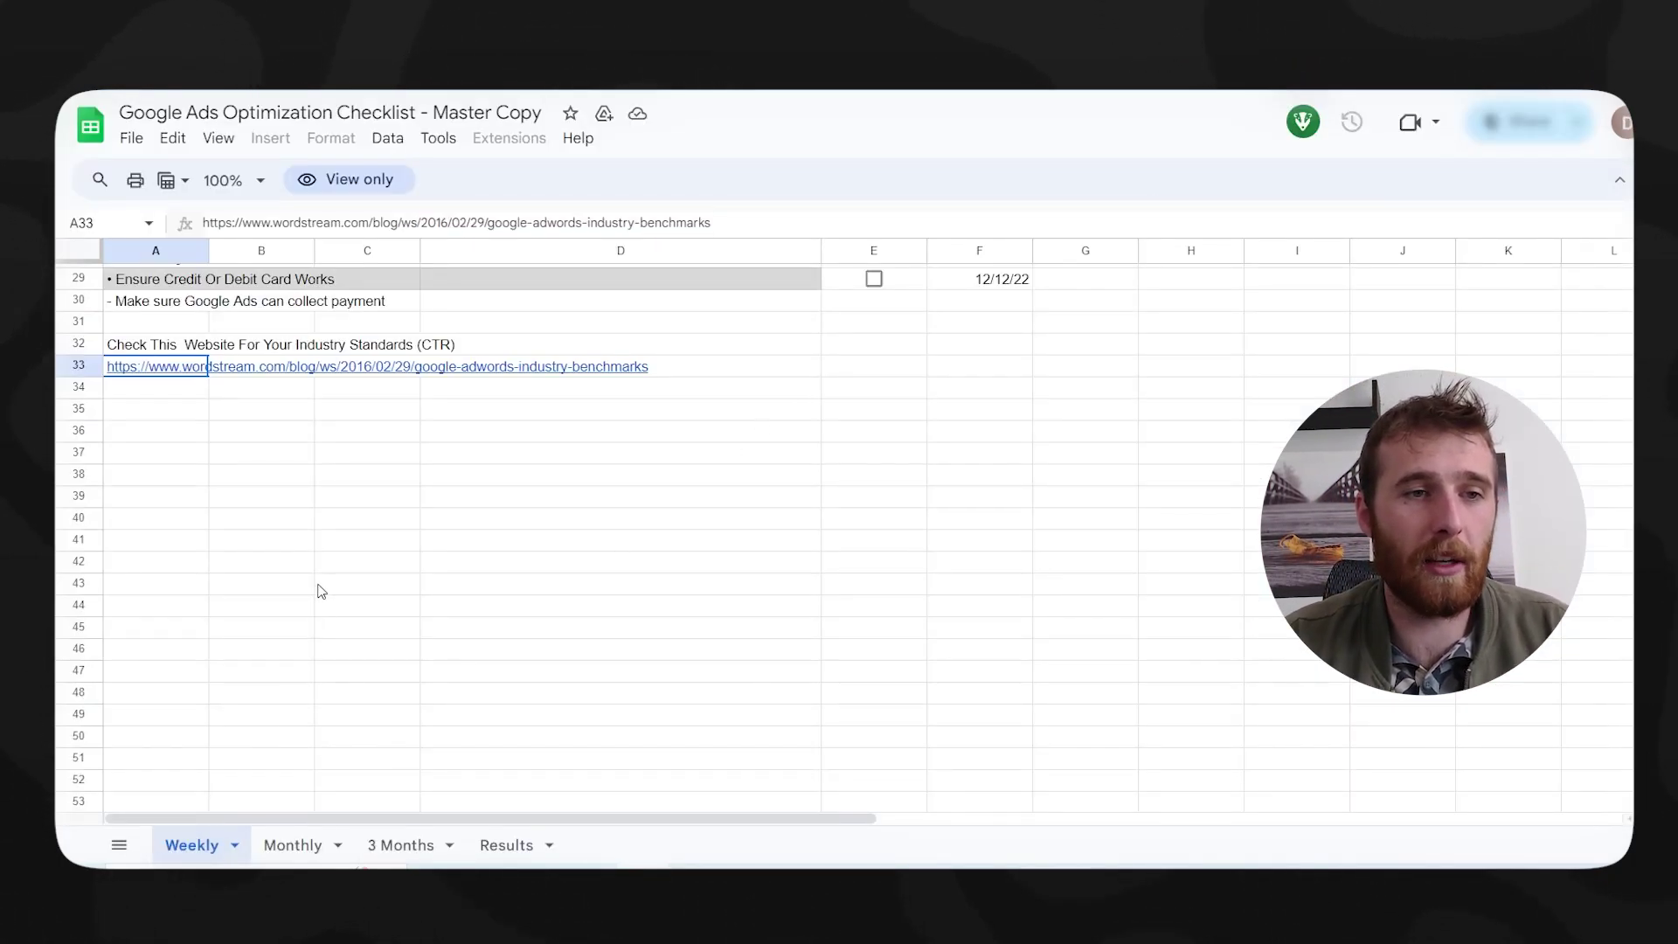
- Scroll up to review the saved Bidding row showing Maximize conversions at Target CPA CA$90.00
scroll(318, 586, up, 10)
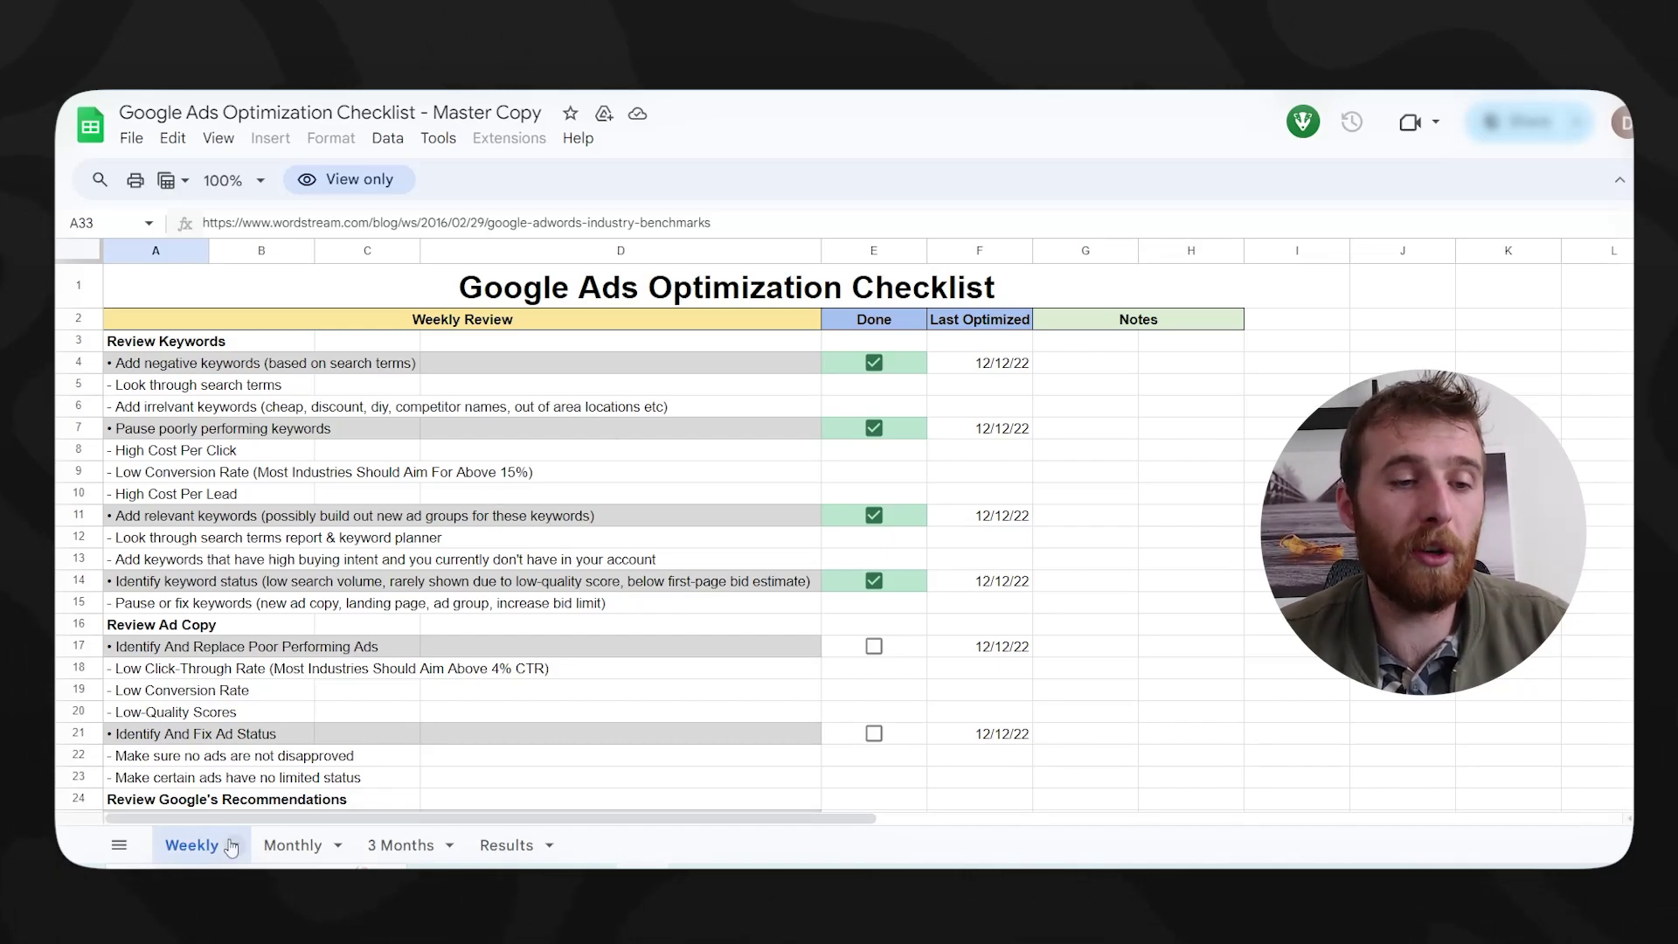
- Move through the Monthly and 3 Months sheets to the Results sheet's Campaign Results Overview table
click(293, 845)
click(400, 845)
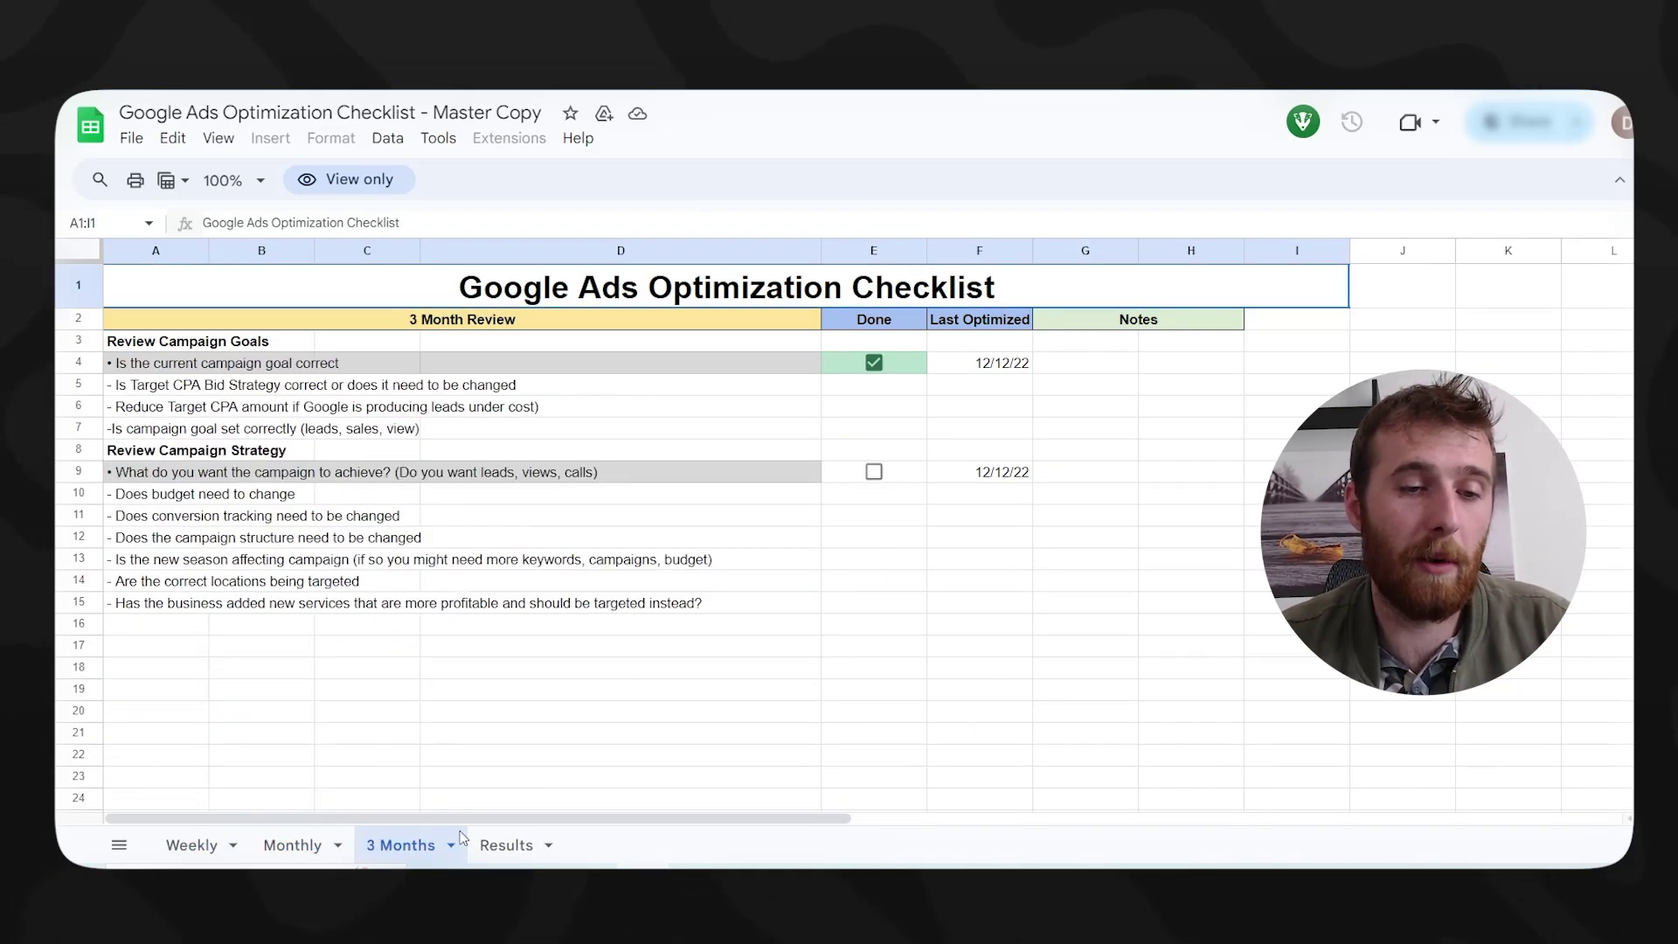
click(504, 845)
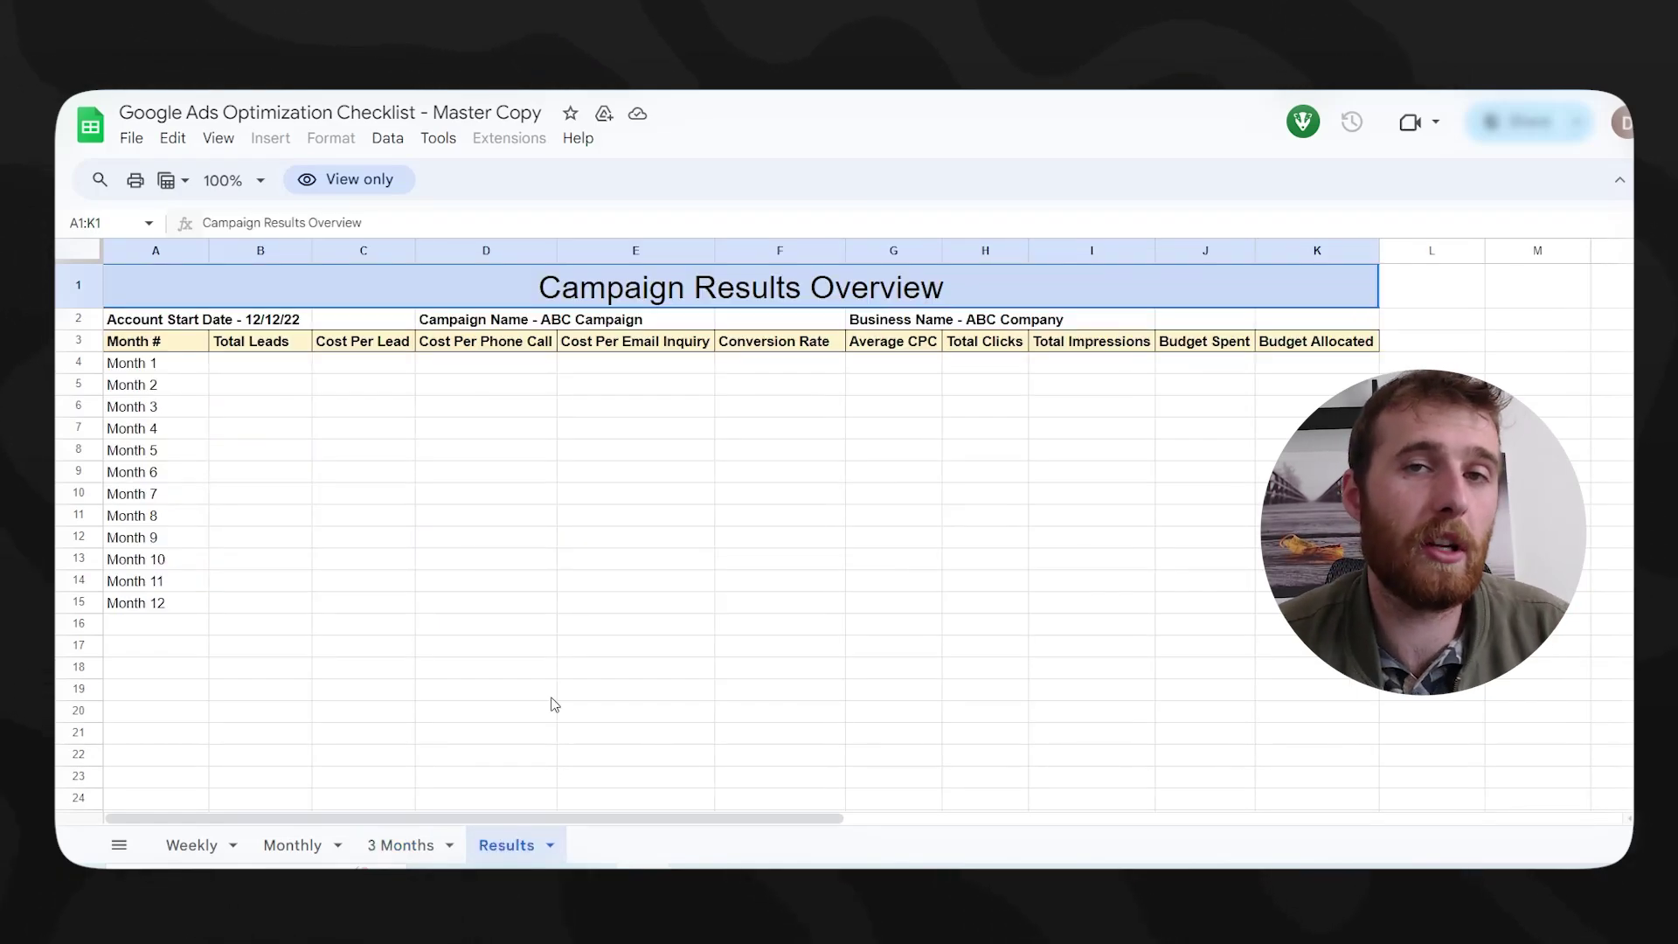